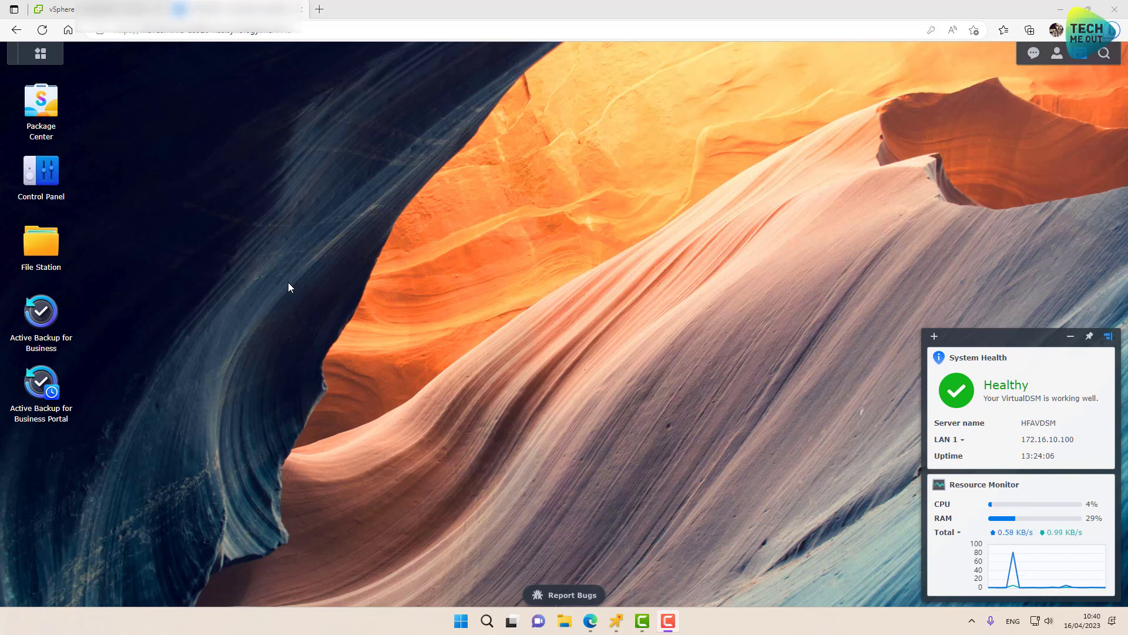
Start a new user group named ABB in Control Panel's User & Group settings, without adding any members
click(50, 171)
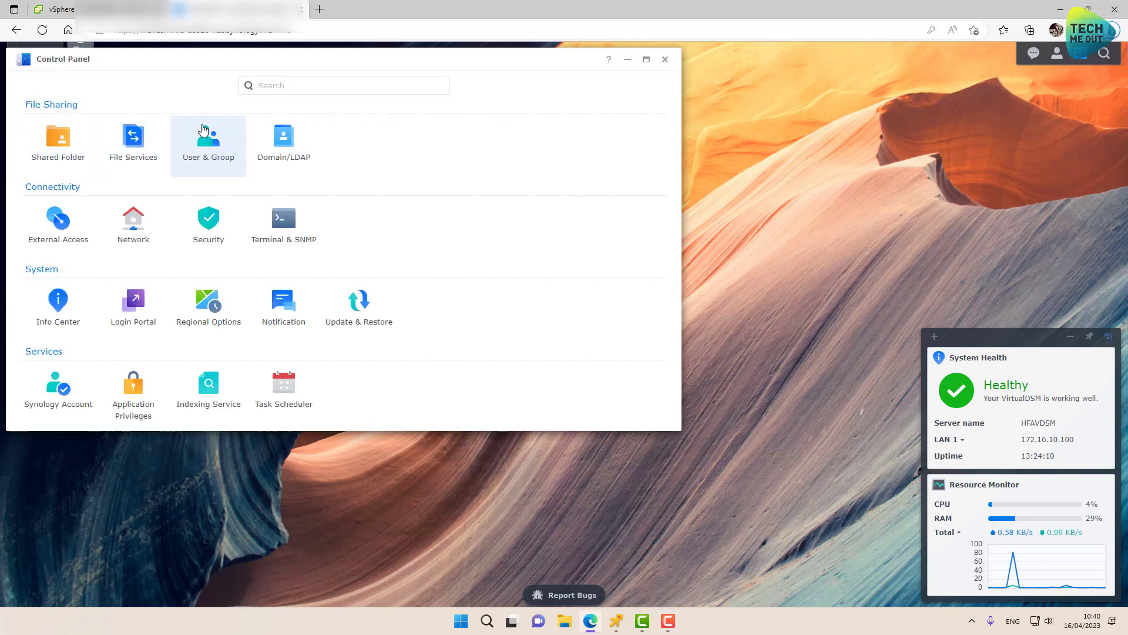
click(206, 144)
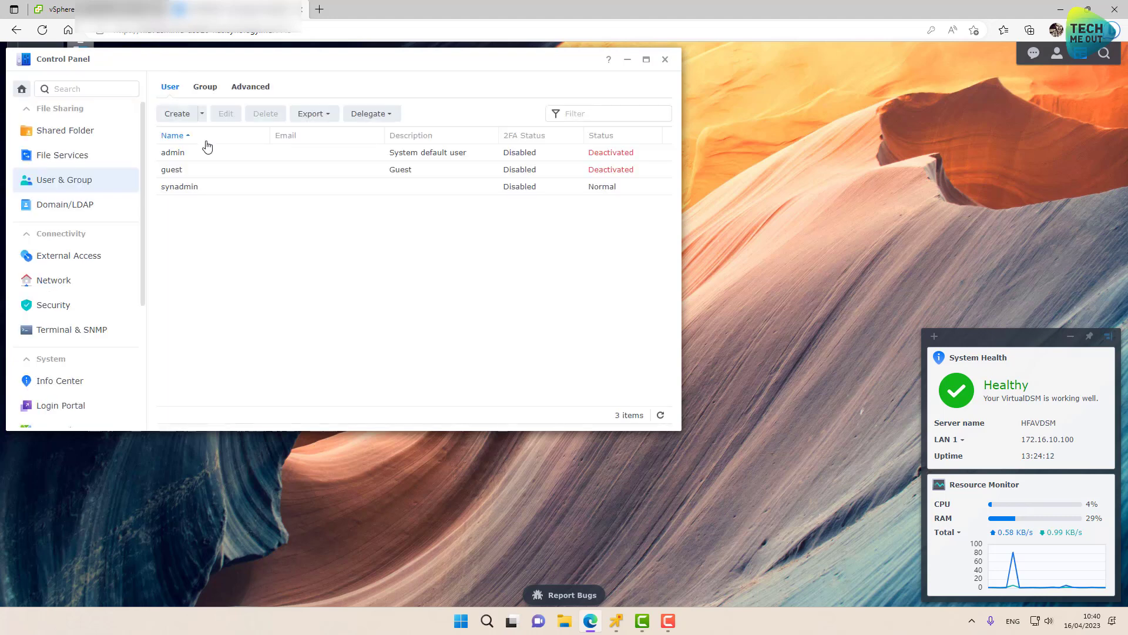
click(205, 87)
click(177, 115)
click(274, 171)
text(ABB)
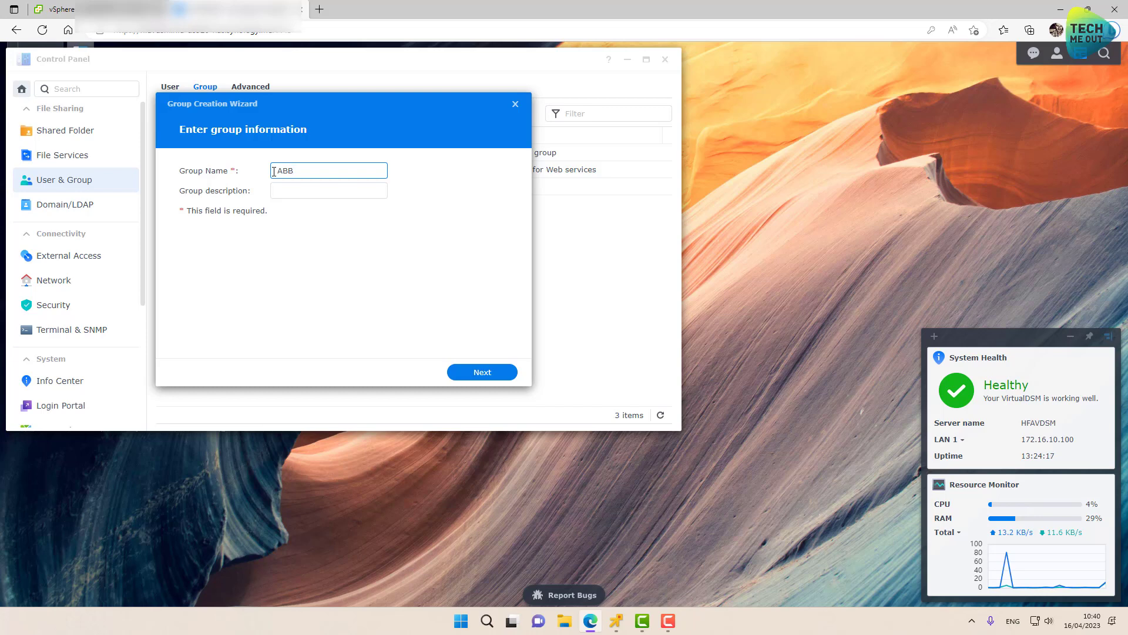
click(477, 373)
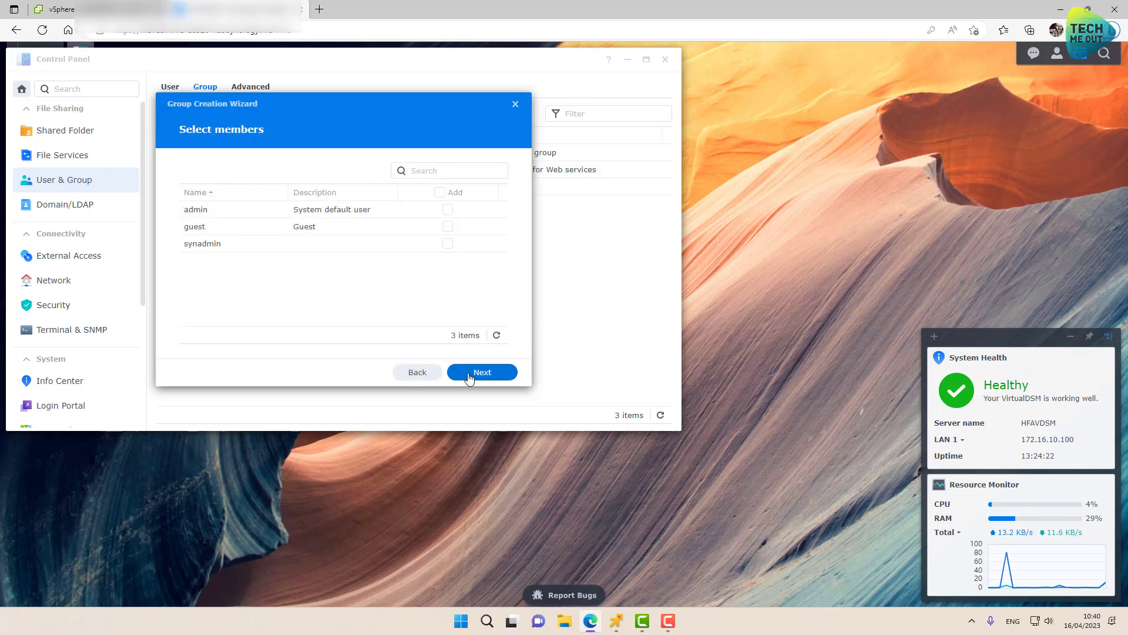
click(474, 373)
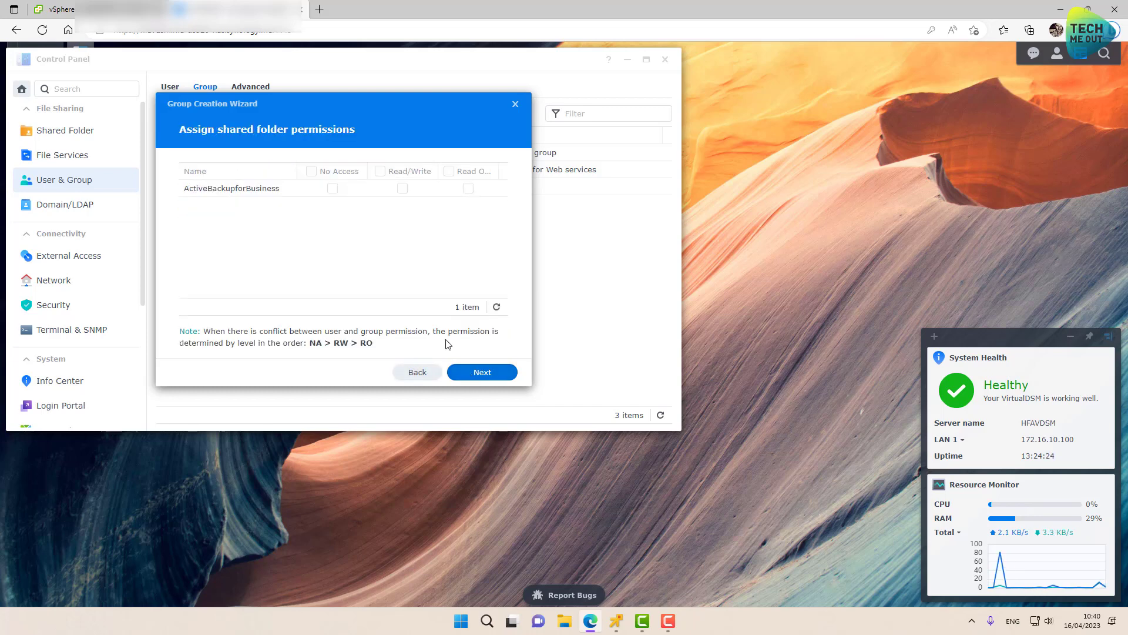
Grant the group Read/Write permission on the ActiveBackupforBusiness shared folder and keep its quota unlimited
click(403, 188)
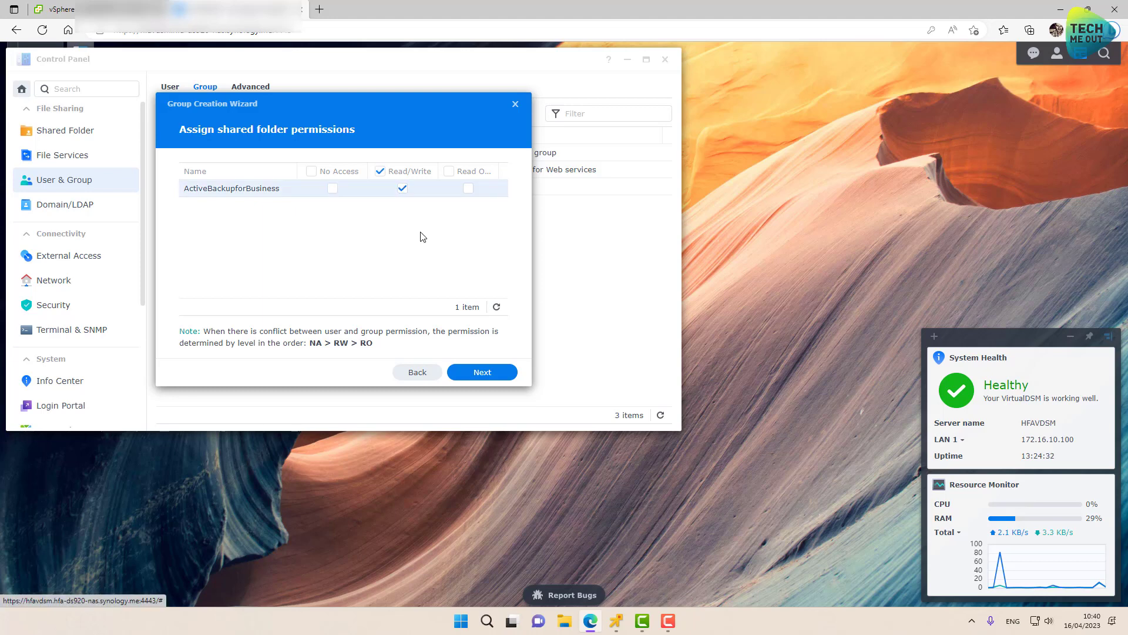
click(483, 373)
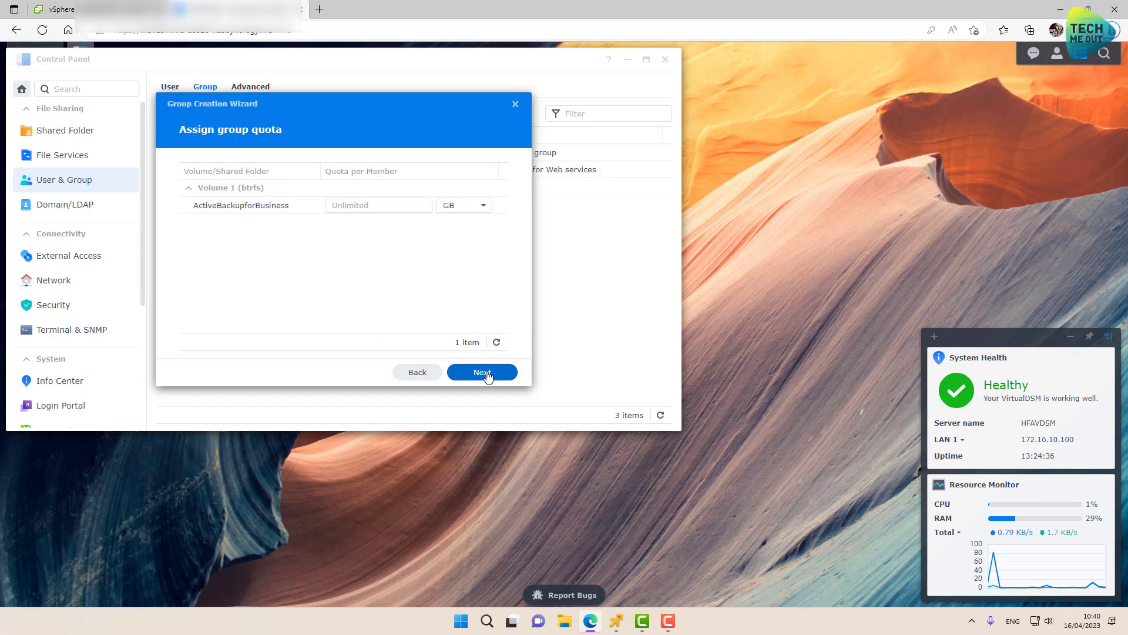
click(488, 375)
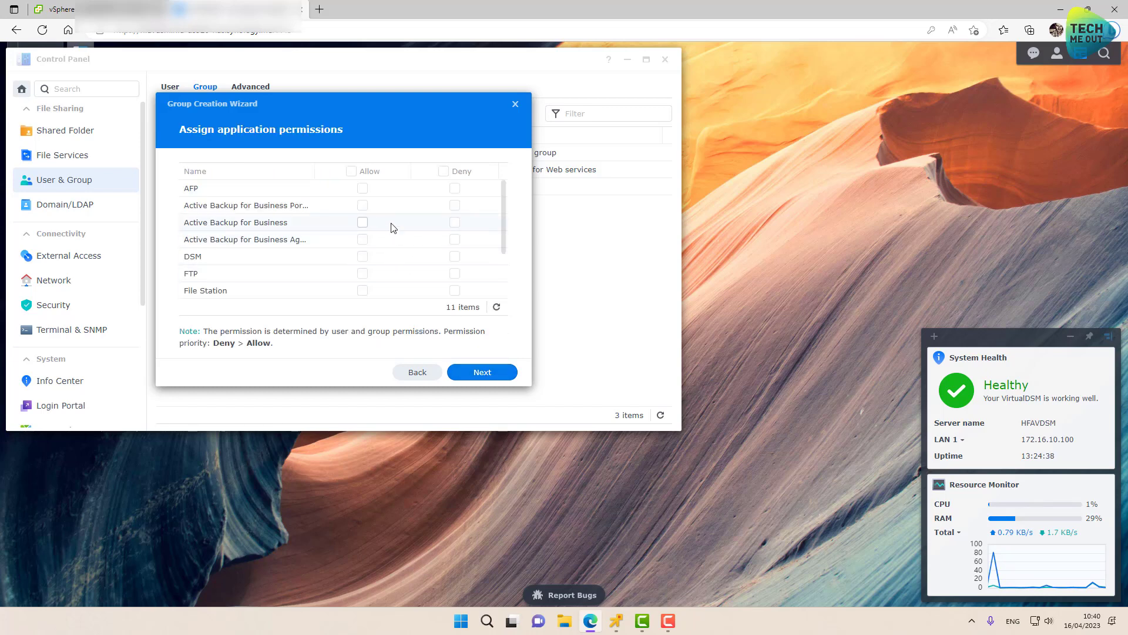
Allow the group the Active Backup for Business application, Portal and Agent, and finish creating it without speed limits
click(363, 205)
click(362, 223)
click(362, 240)
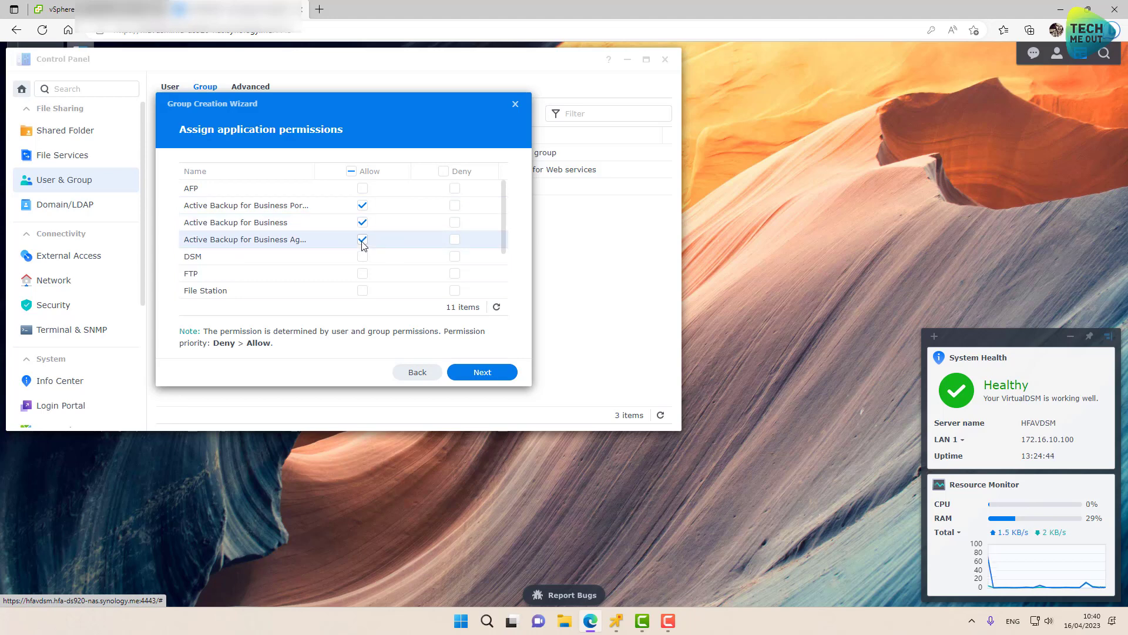
click(479, 375)
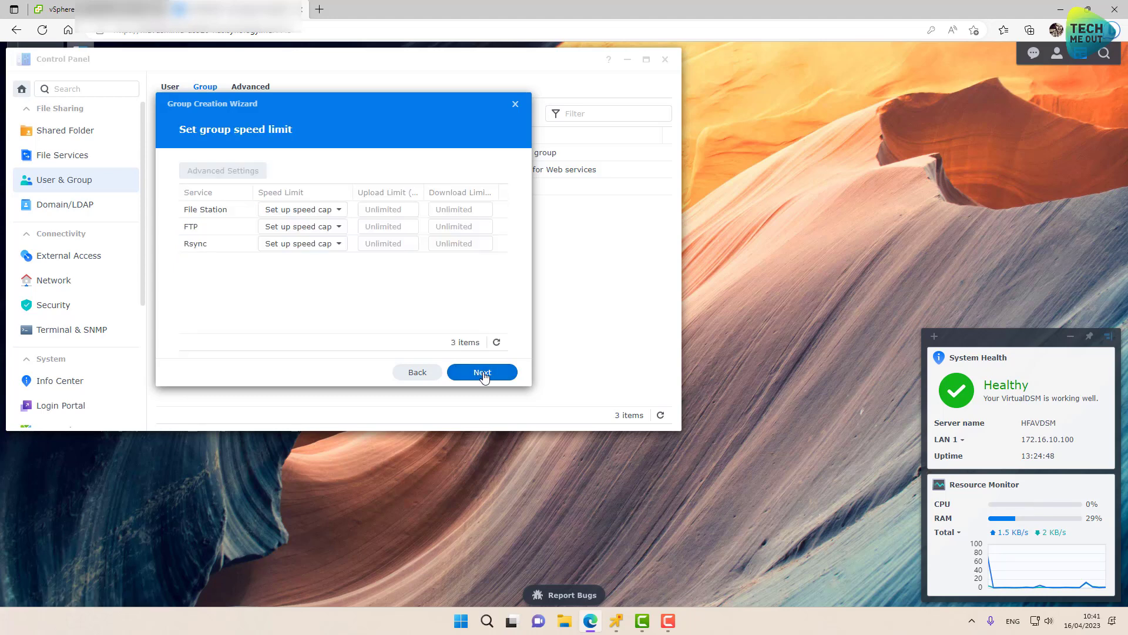
click(484, 376)
click(484, 376)
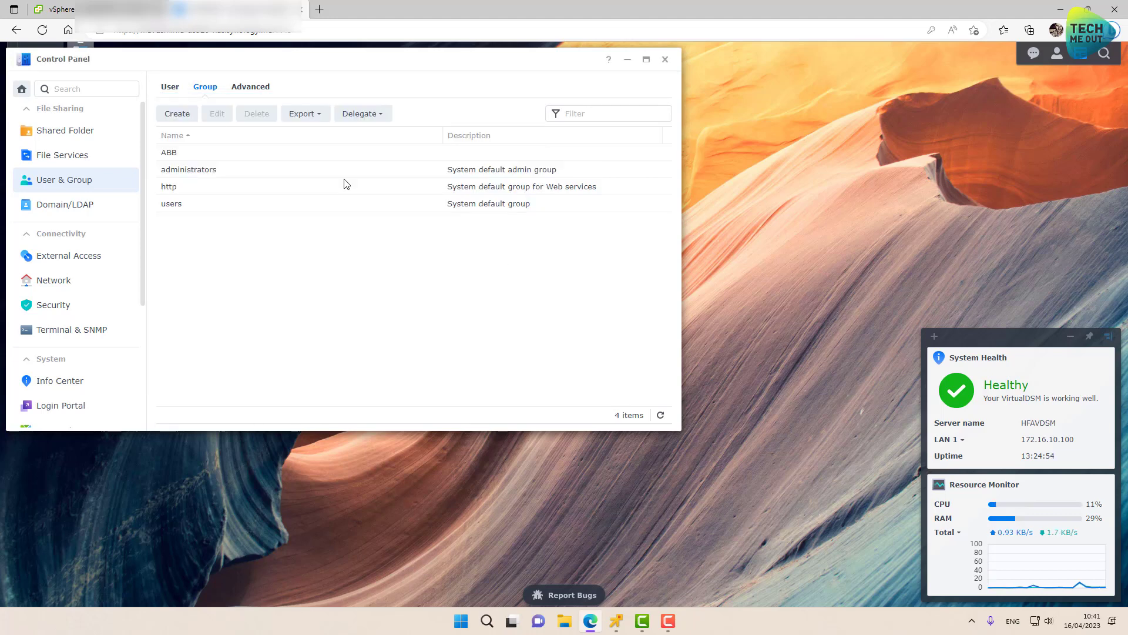
Start a new user named Helpdesk and enter and confirm the account password
click(176, 93)
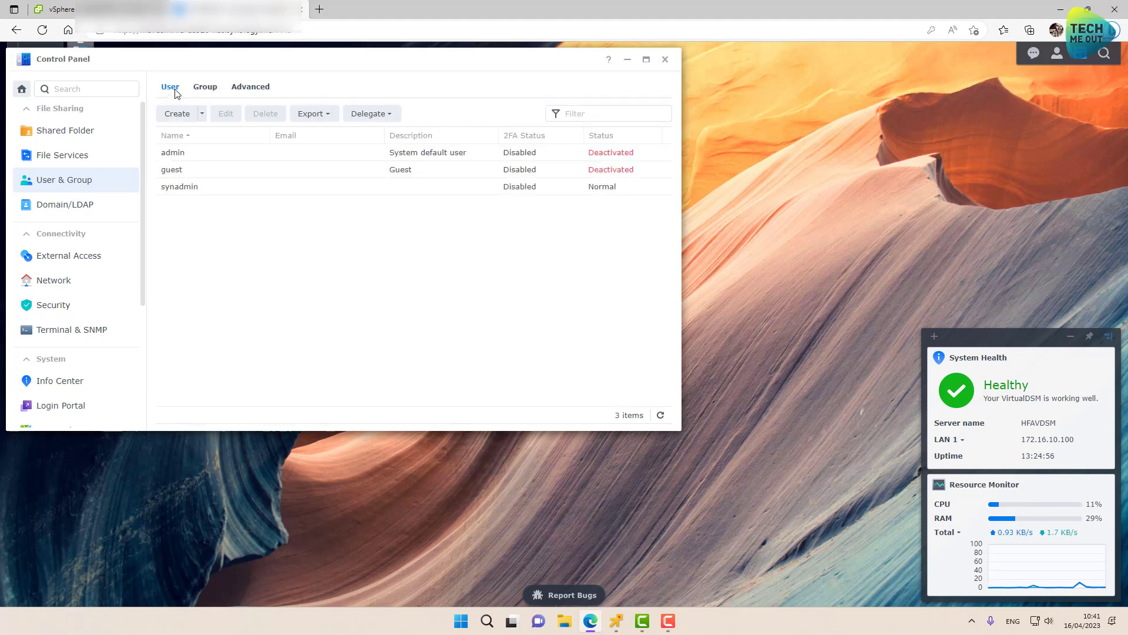
click(184, 116)
click(348, 151)
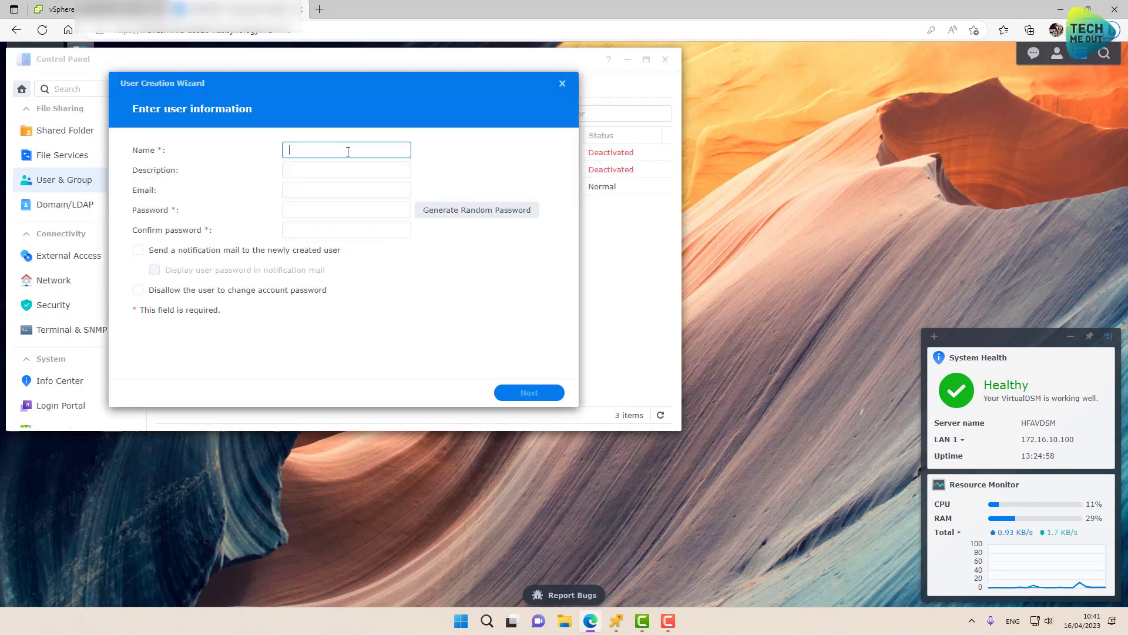
text(Helpdesk)
click(317, 210)
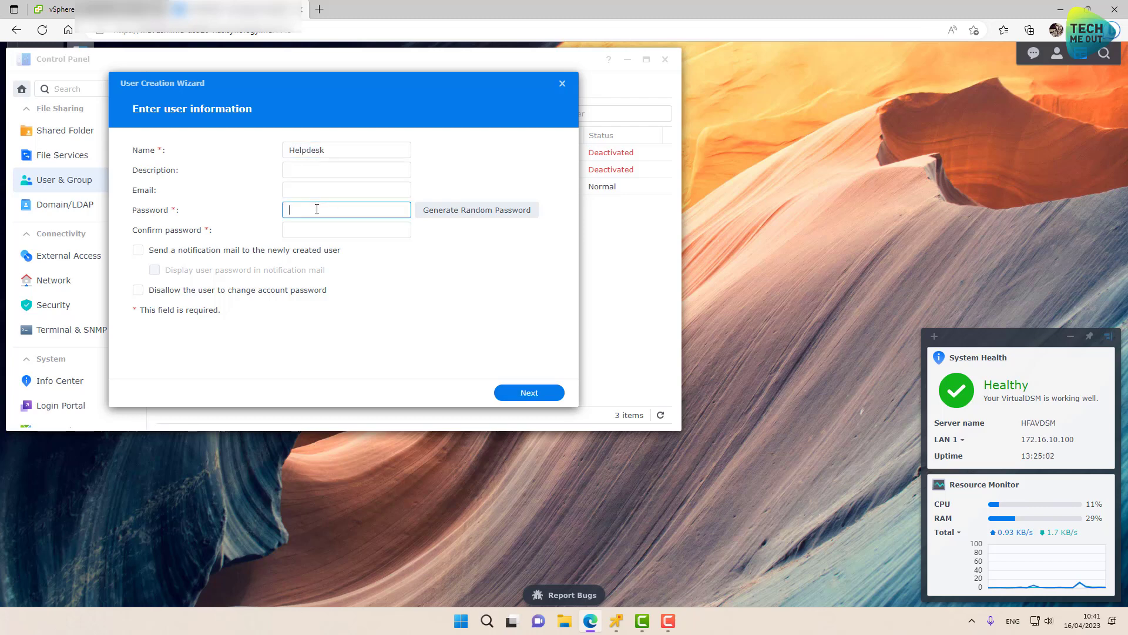
text(********)
key(Tab)
text(********)
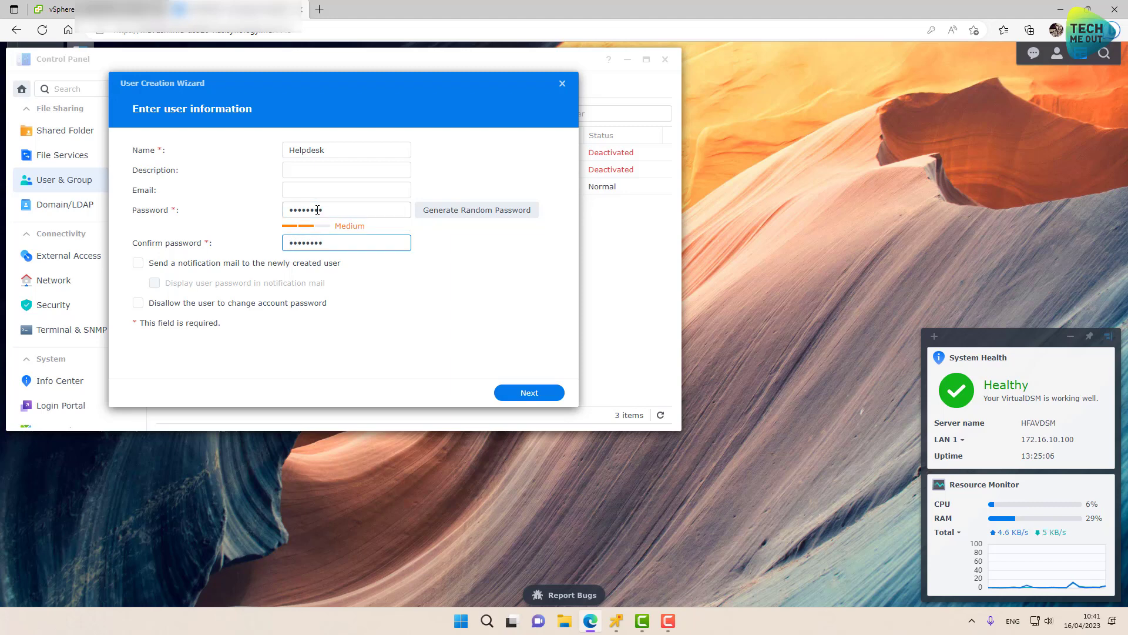
click(517, 395)
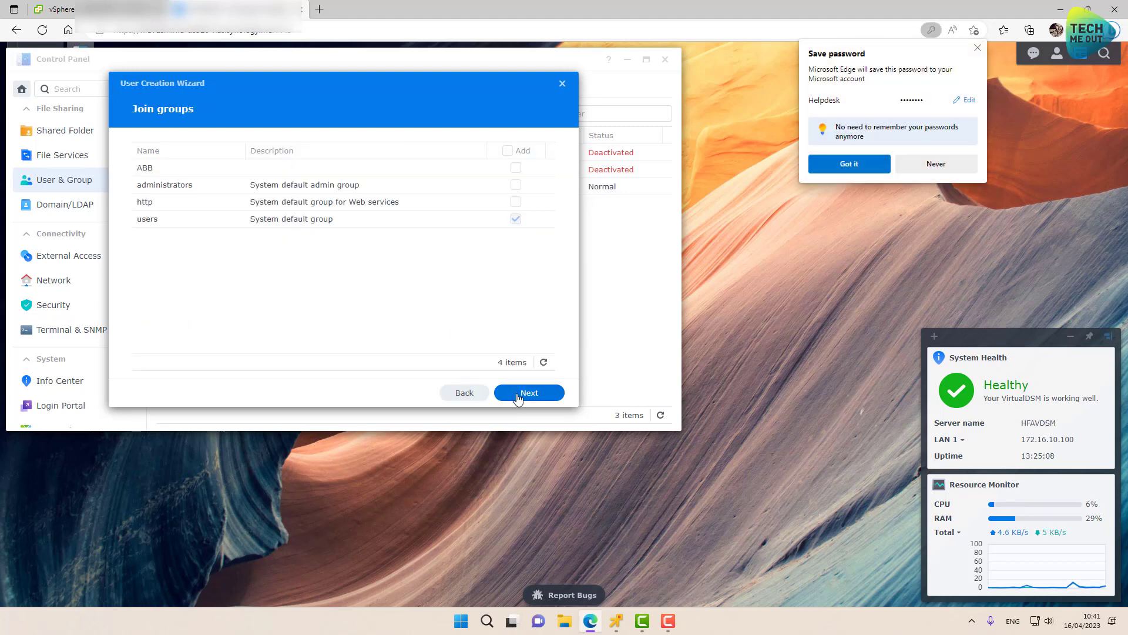
Add the user to the ABB group and finish creating the account with the default permissions, quota and speed limits
click(515, 168)
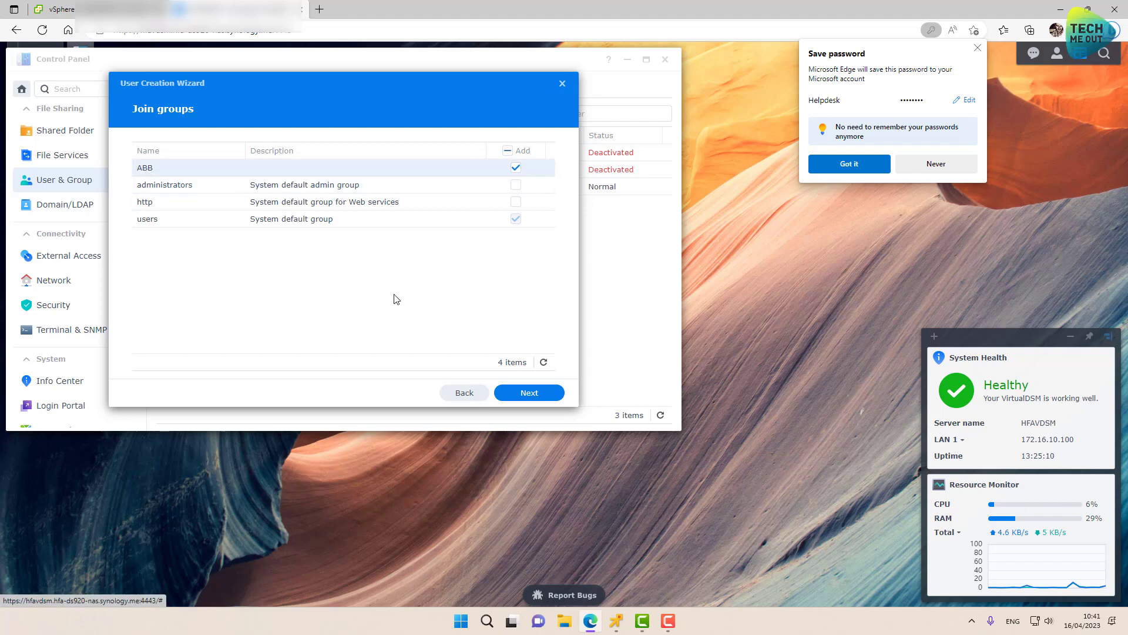
click(529, 393)
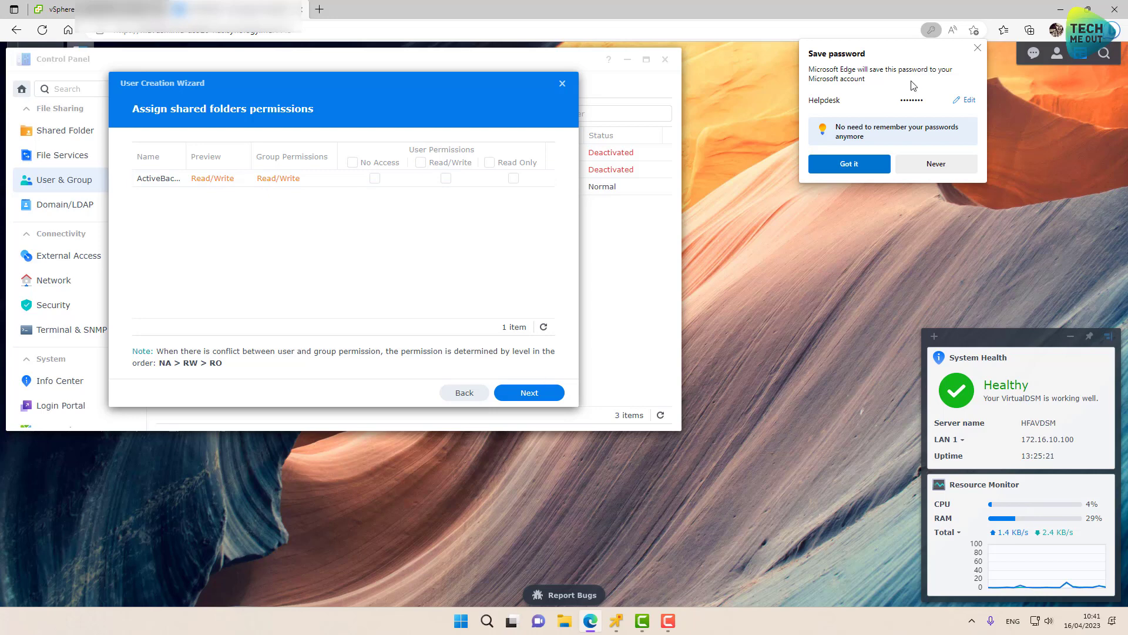
click(977, 47)
click(527, 393)
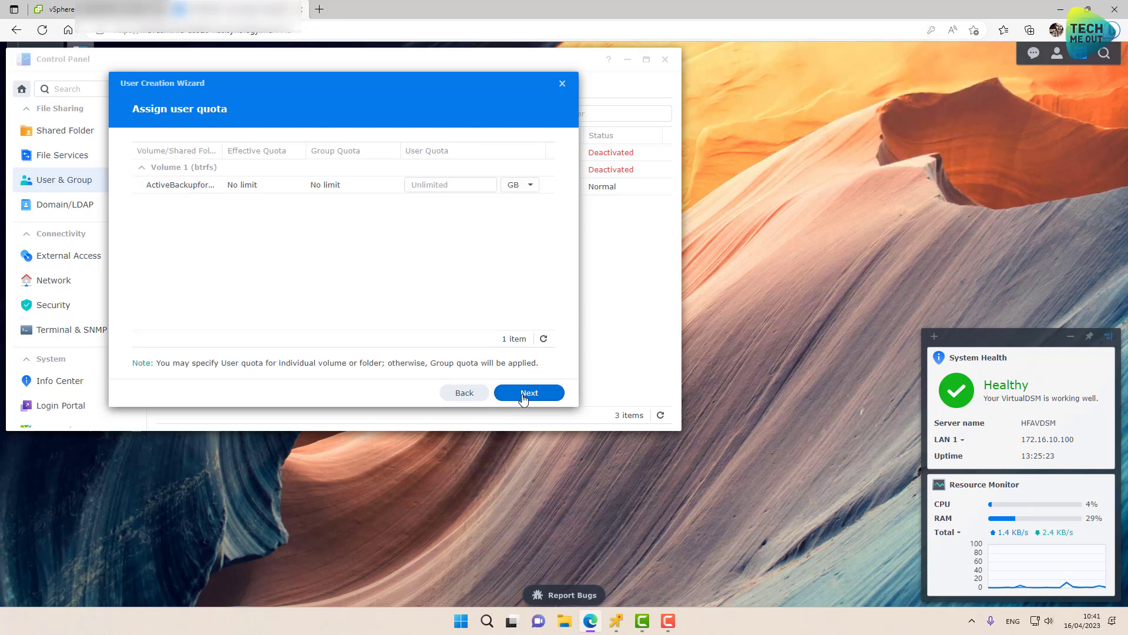
click(532, 398)
click(531, 395)
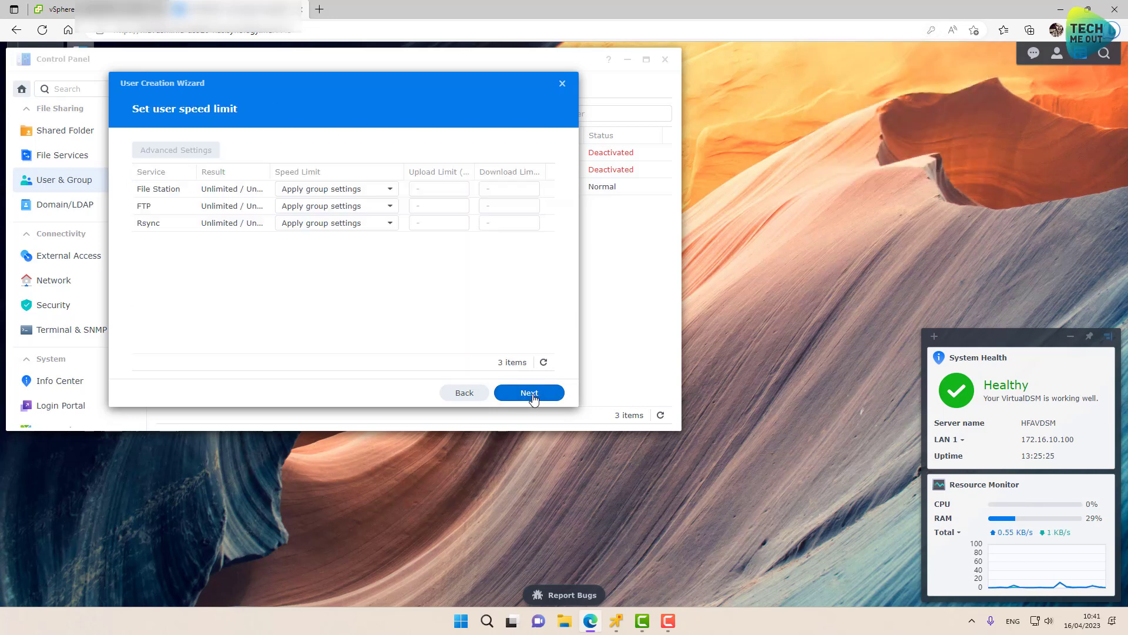
click(534, 399)
click(532, 397)
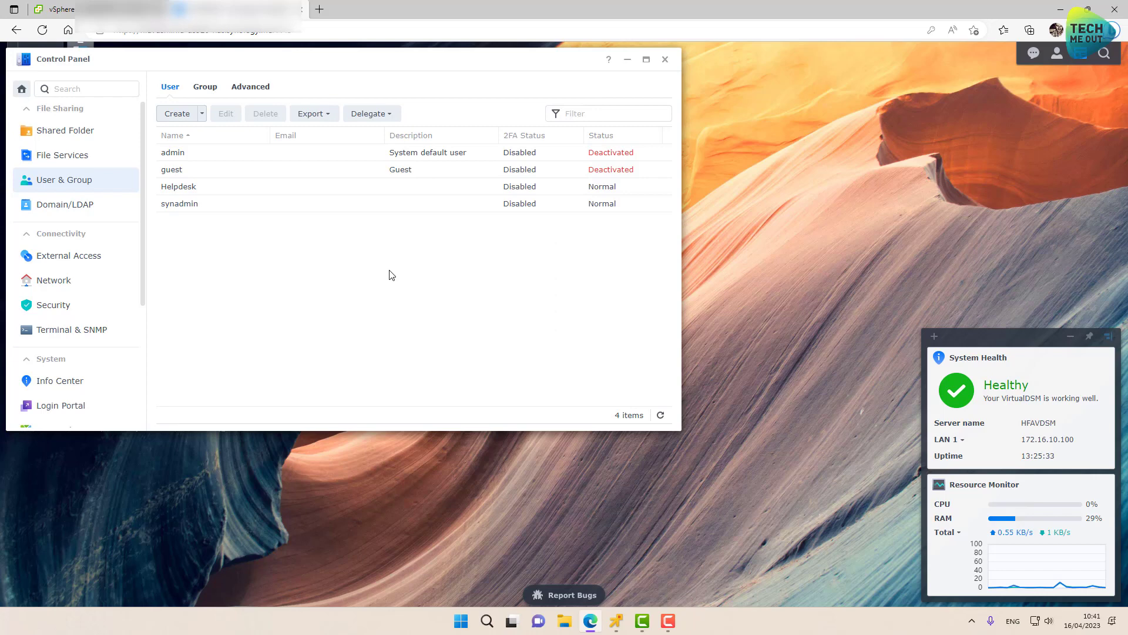
Check the ABB group in the group list and close Control Panel
click(210, 91)
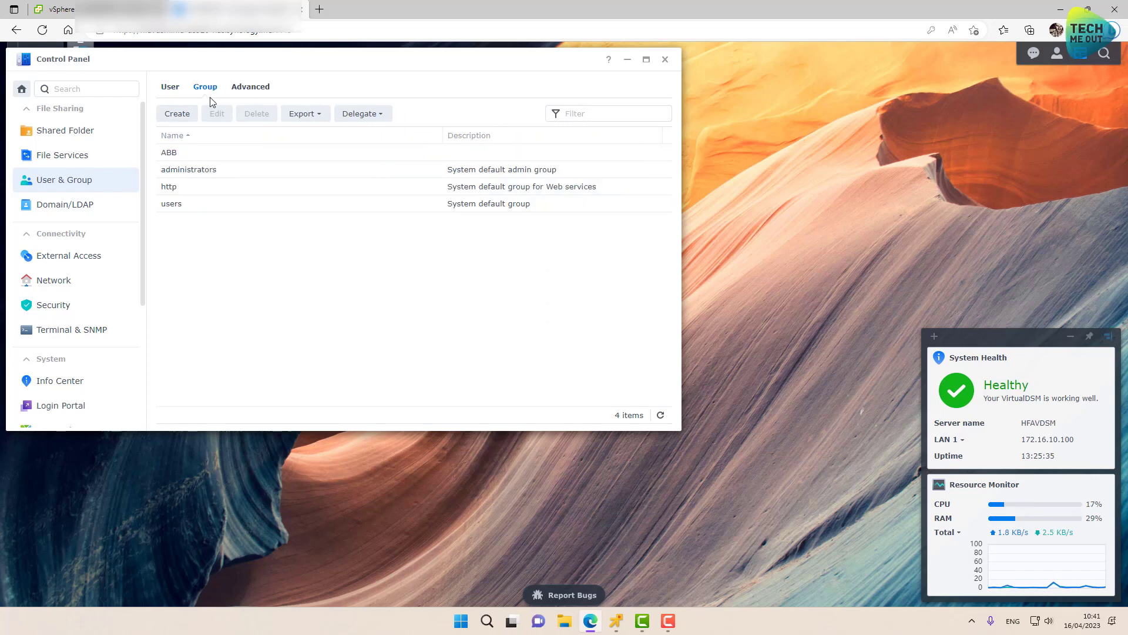
click(206, 152)
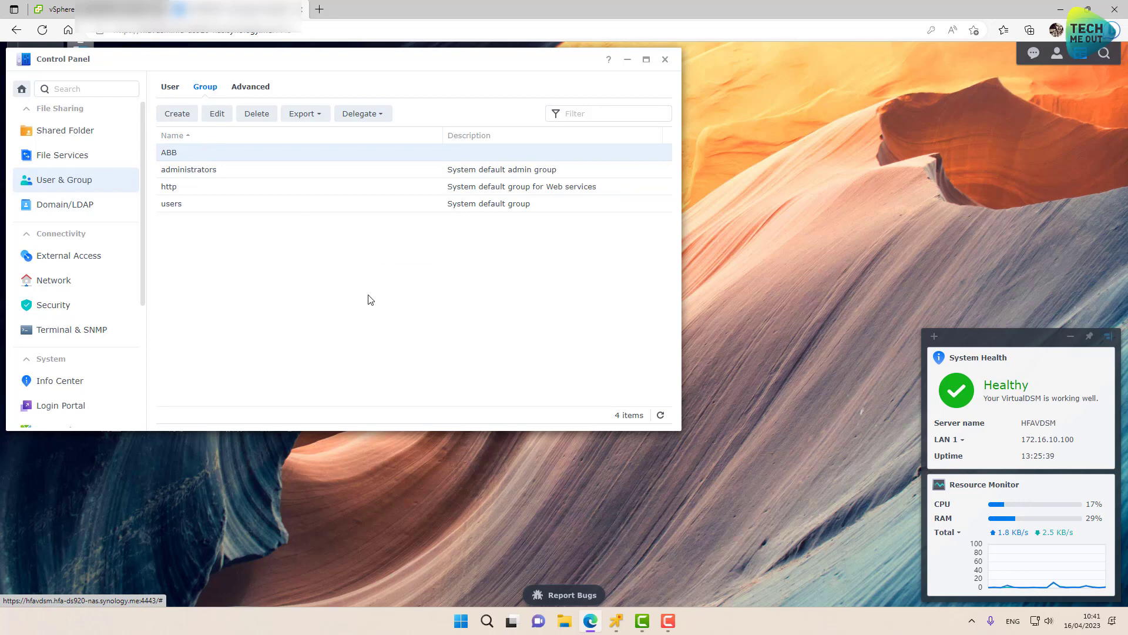
click(666, 60)
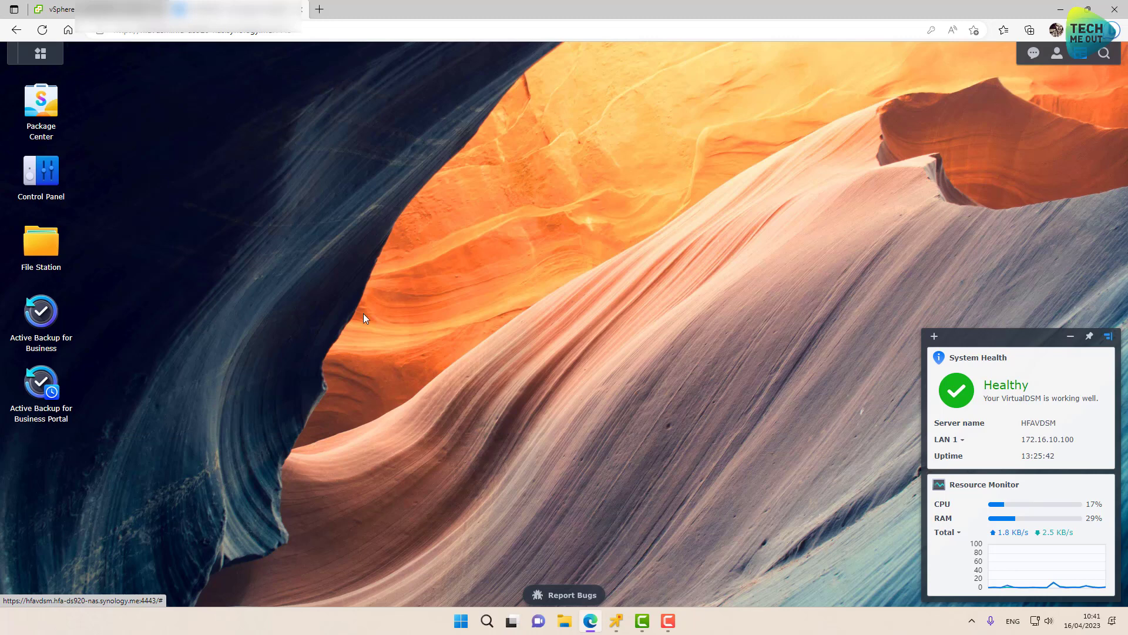
Start a new agent template in Active Backup for Business and name it System Drive Only
click(55, 321)
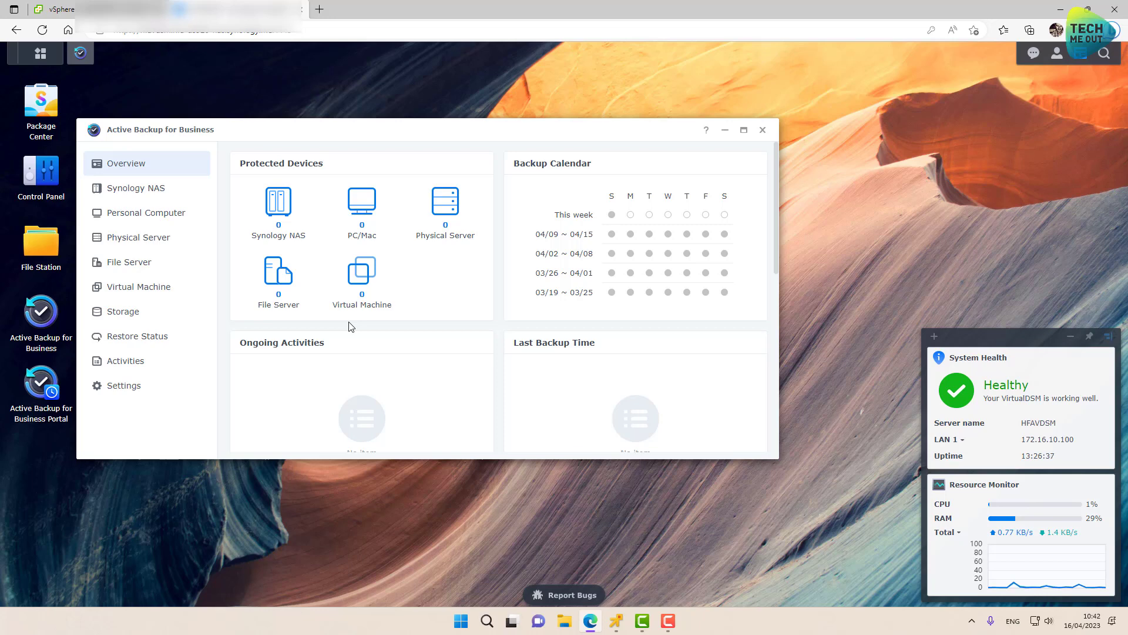
click(109, 387)
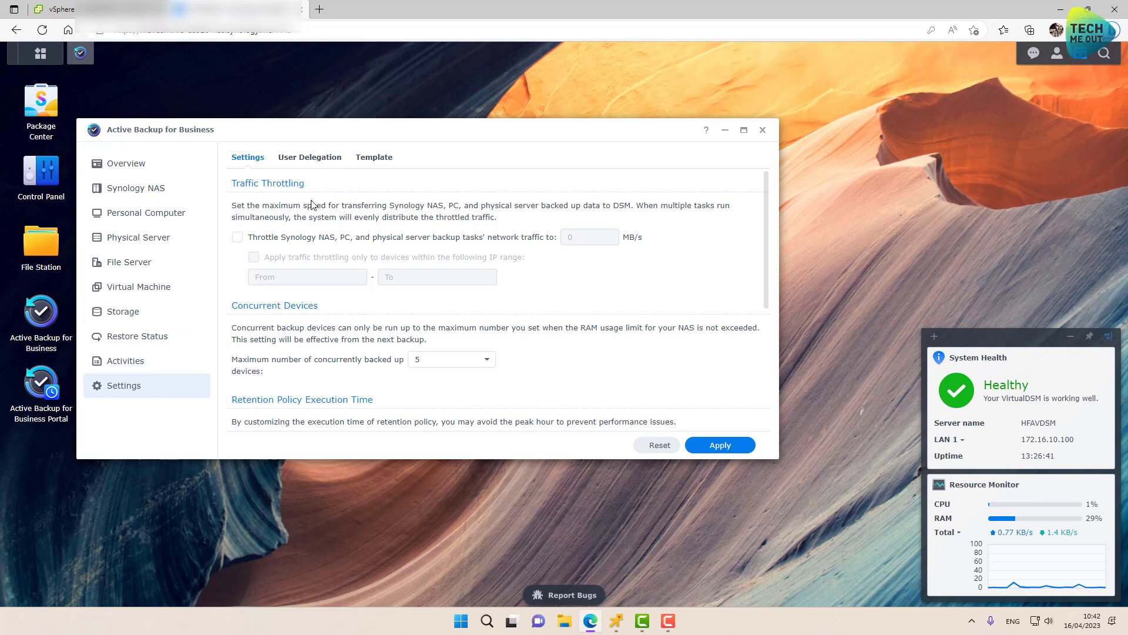
click(379, 157)
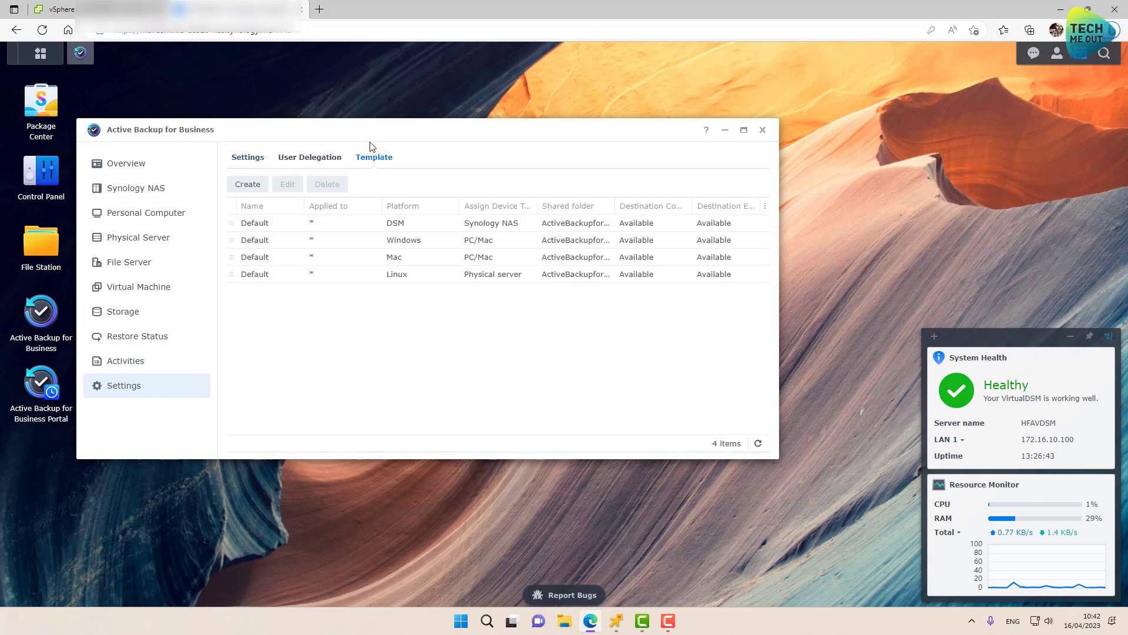
click(248, 185)
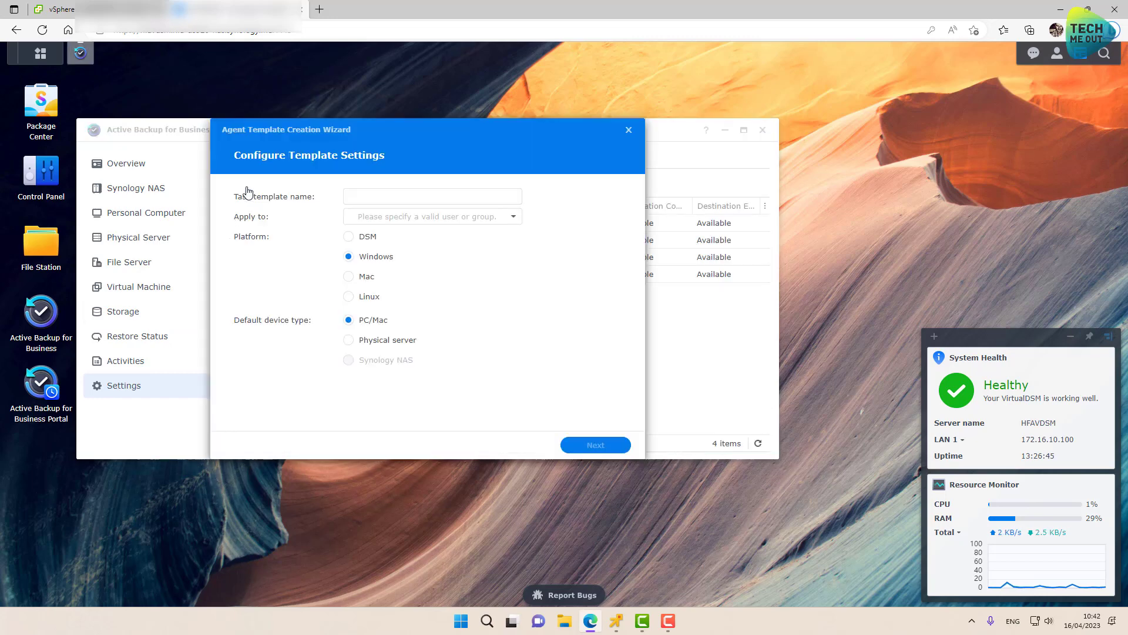
click(359, 195)
text(System)
text( Drive O)
text(nbly)
key(BackSpace)
key(BackSpace)
key(BackSpace)
text(ly)
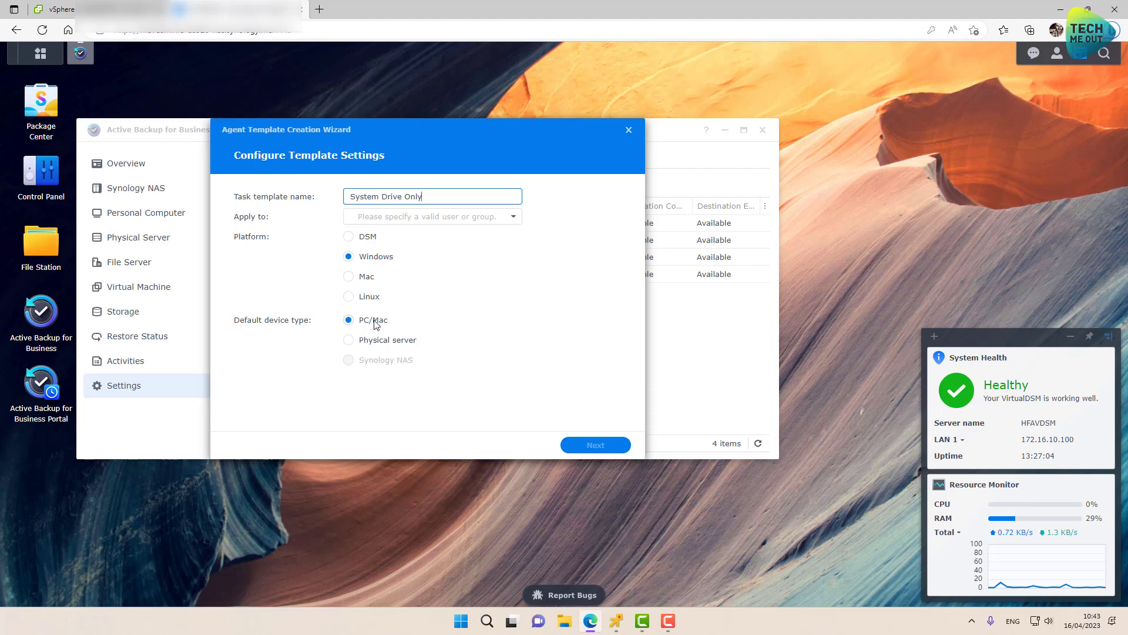
Apply the template to the ABB group, keeping Windows as the platform and PC/Mac as the default device type
click(542, 383)
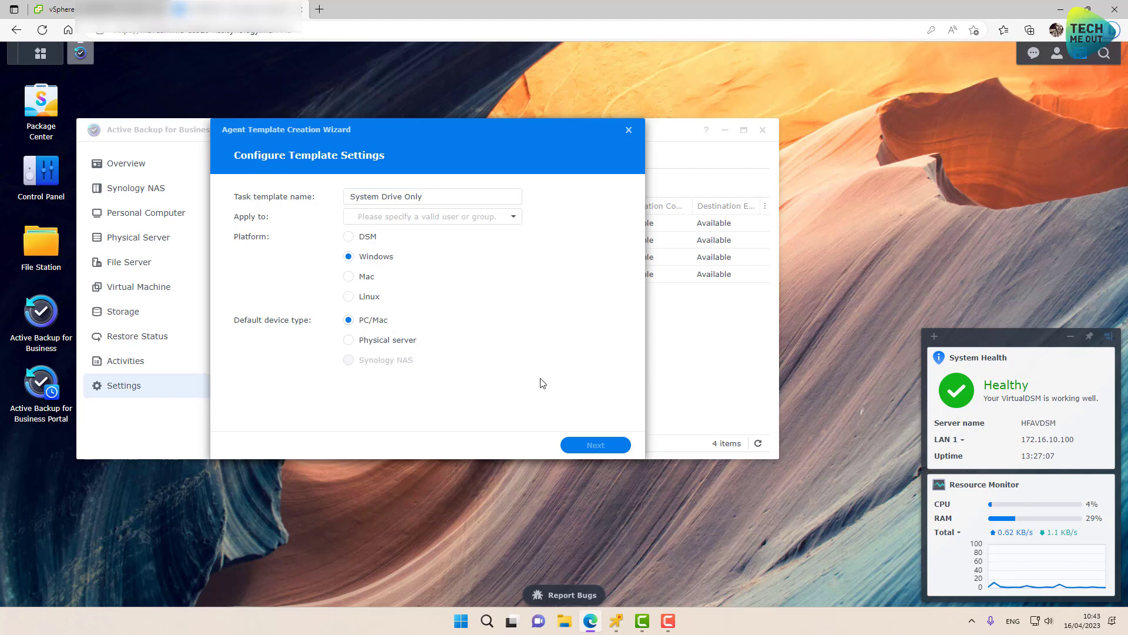
click(513, 217)
click(371, 307)
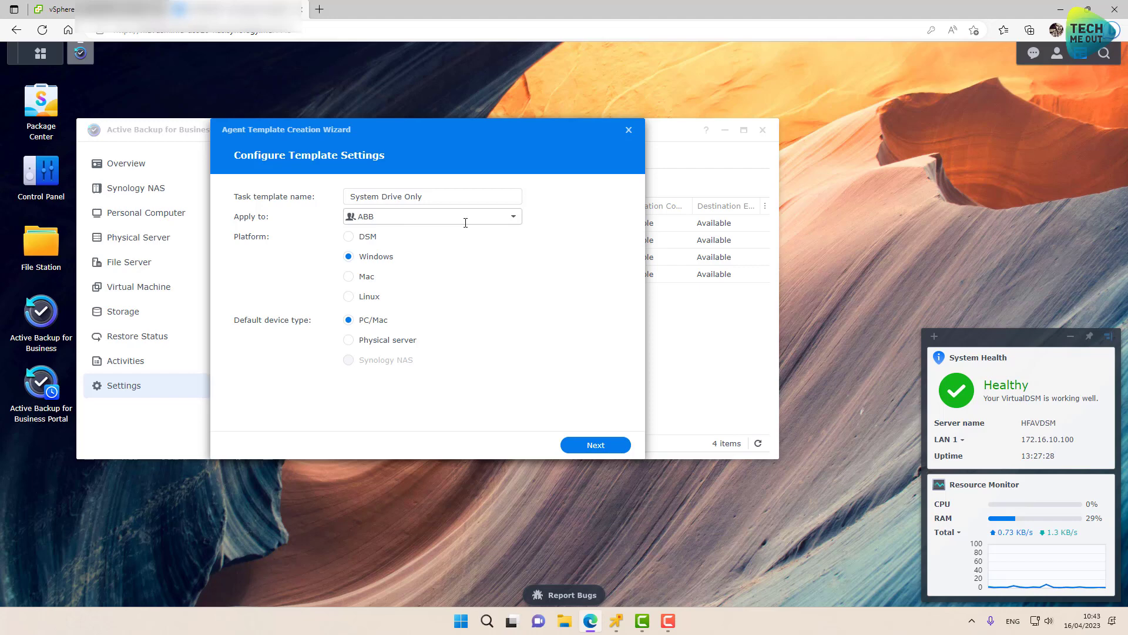
click(590, 447)
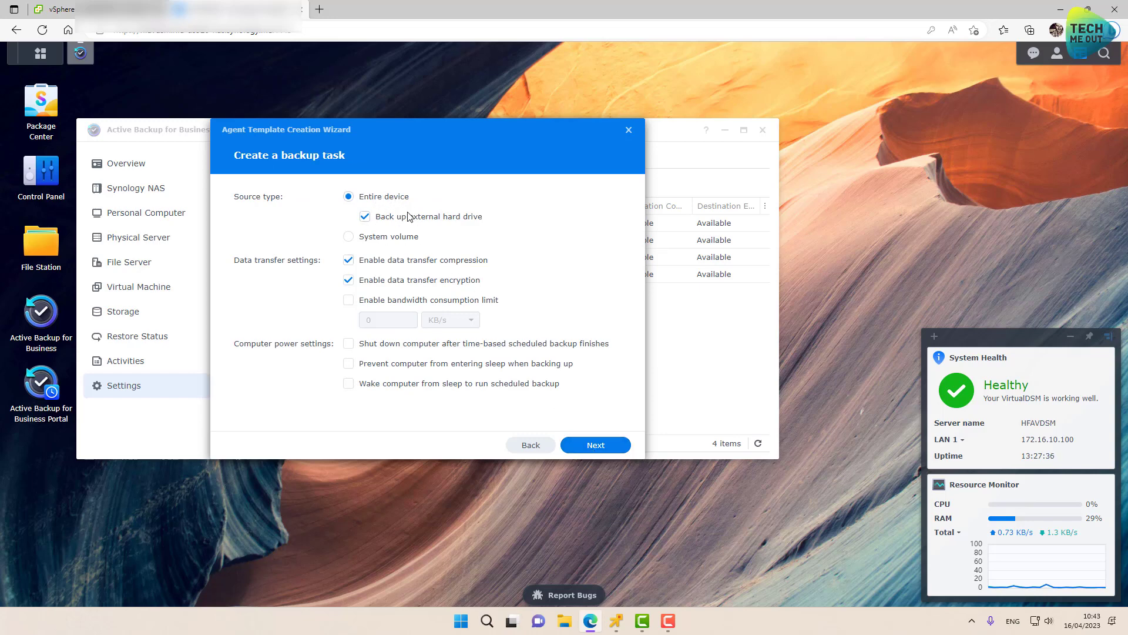
Set the template's source type to System volume and accept the ActiveBackupforBusiness shared folder as backup destination
click(348, 236)
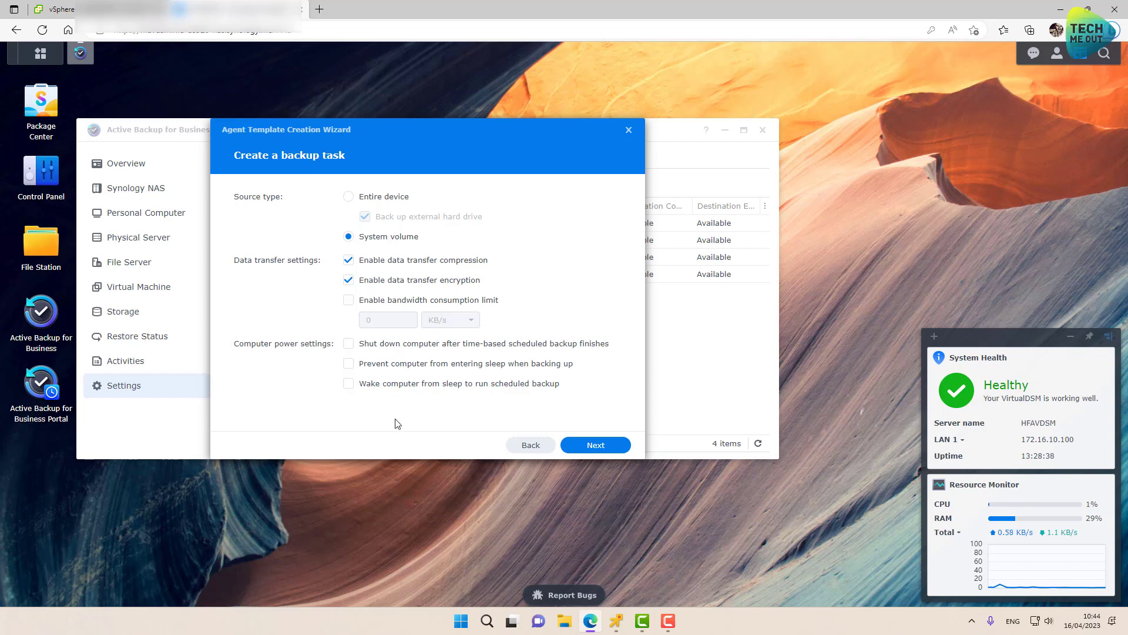
click(594, 446)
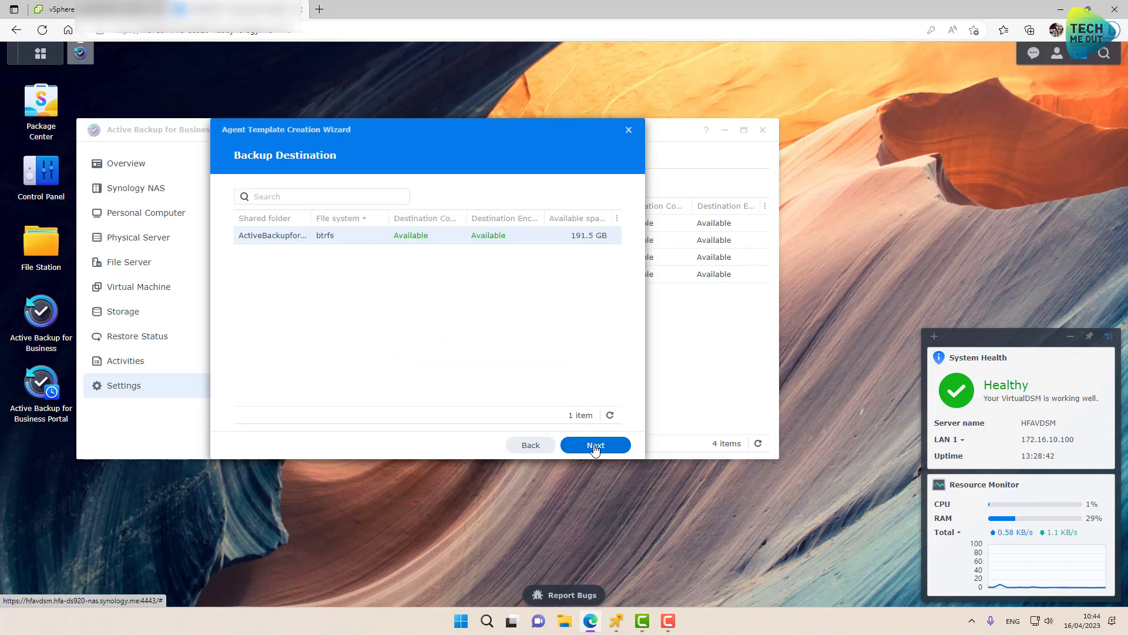
click(594, 446)
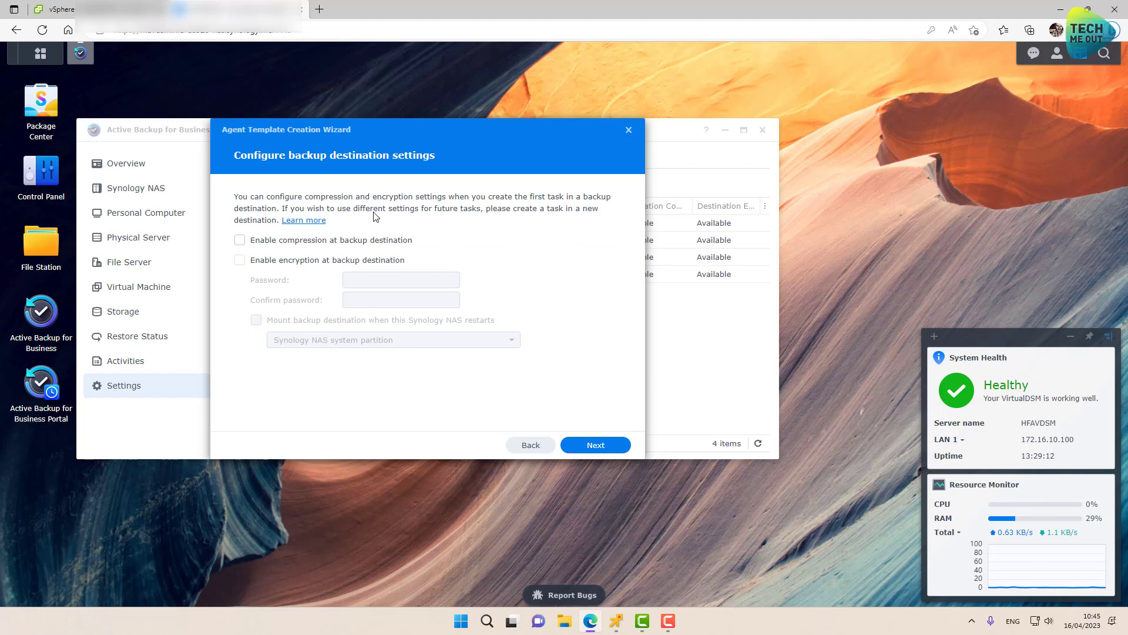
Enable compression at the backup destination without encryption, and keep the template's task scheduler on Manual backup
click(286, 245)
click(585, 450)
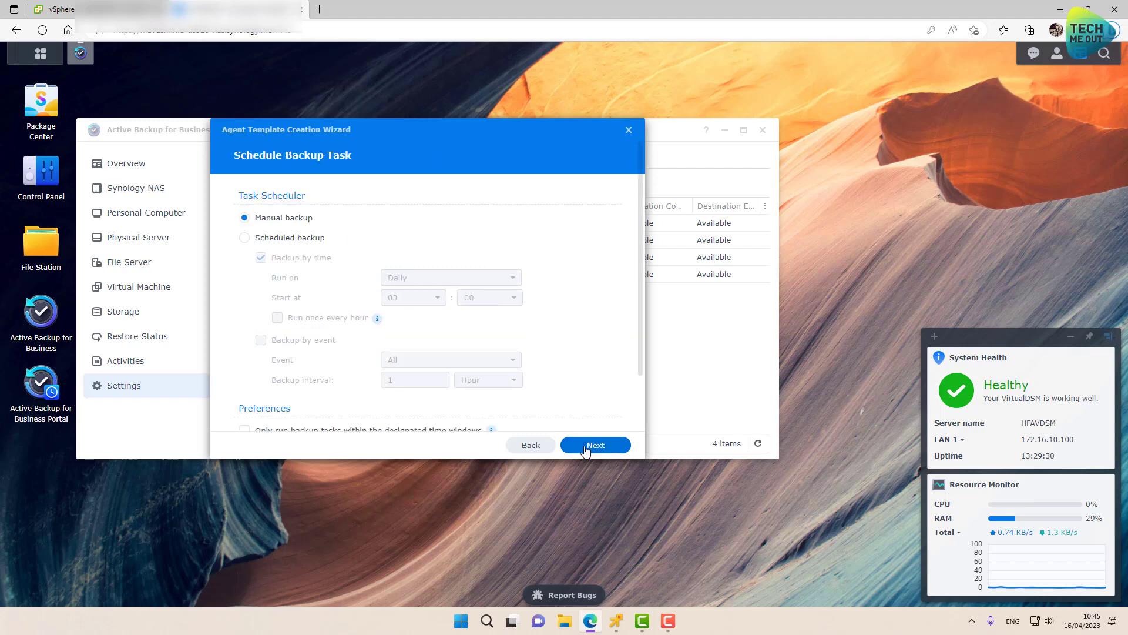
click(304, 243)
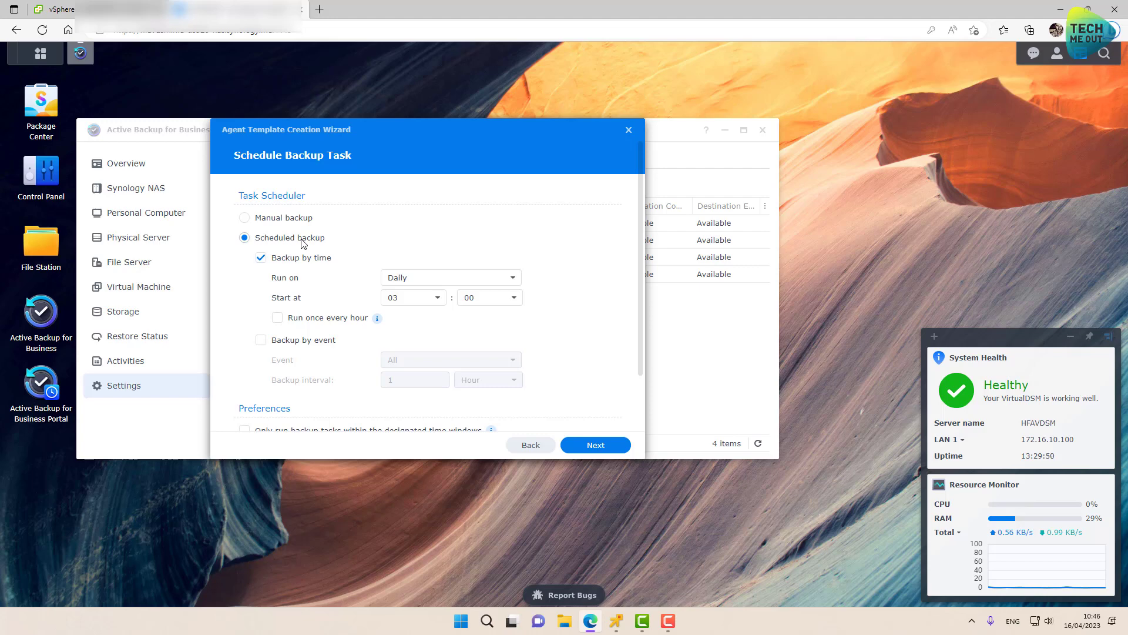
click(292, 218)
scroll(339, 279, down, 1)
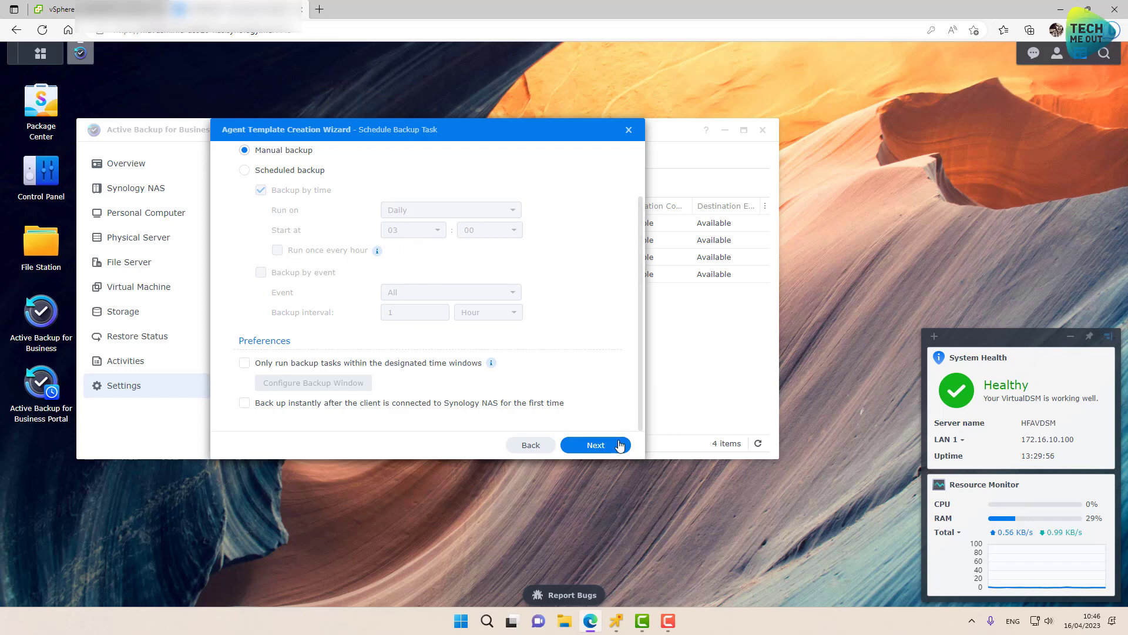
click(610, 454)
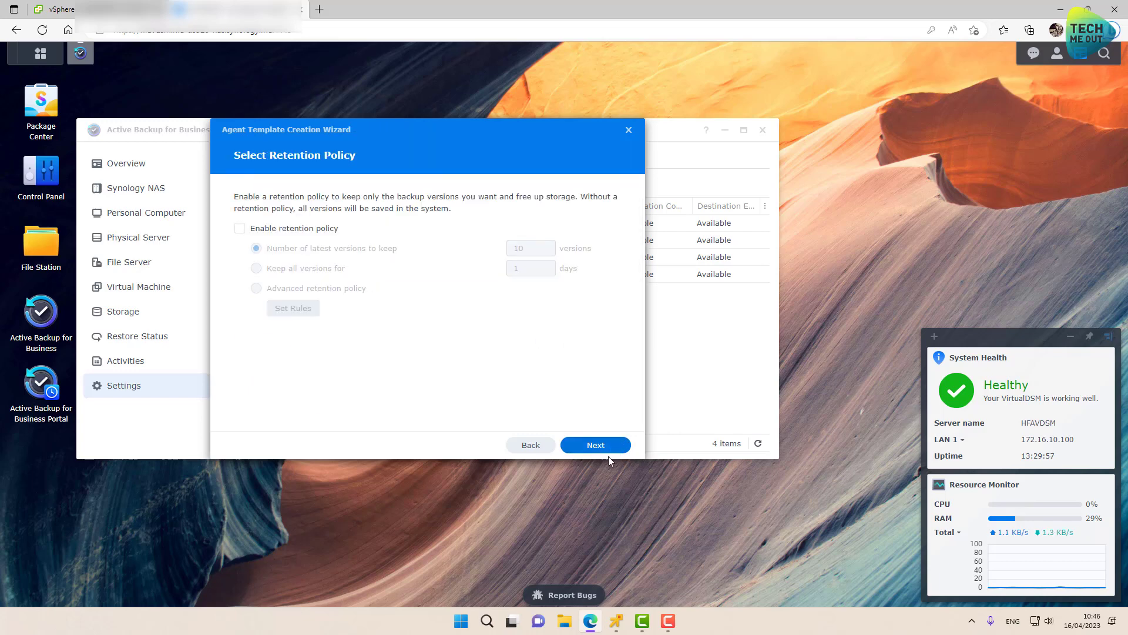
Enable a retention policy that keeps the latest 5 versions and finish creating the template
click(309, 232)
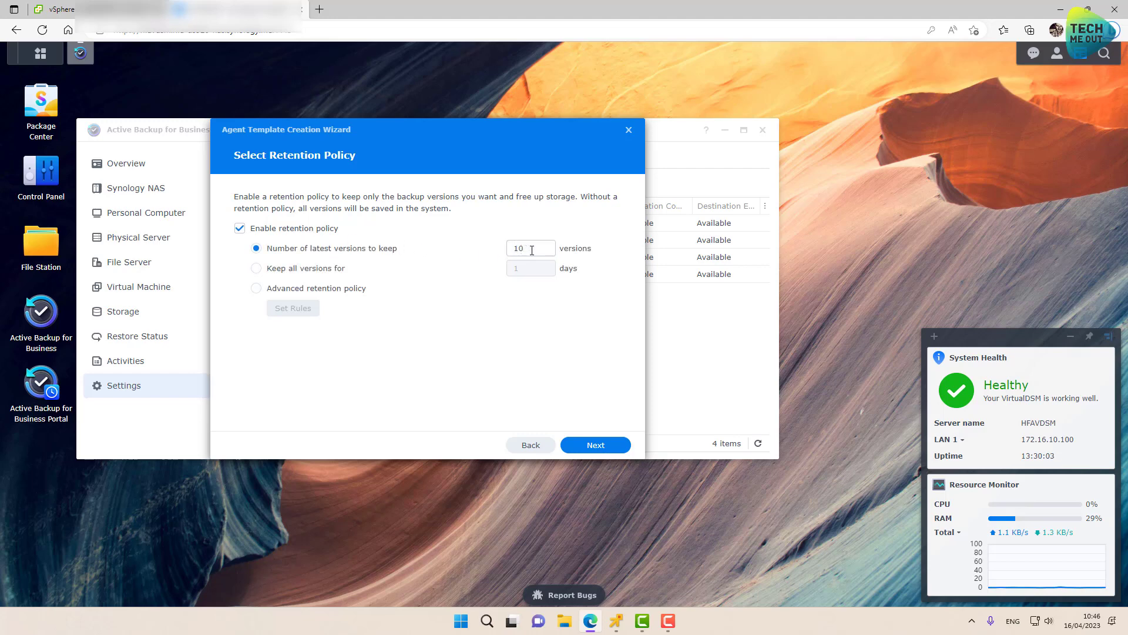
drag(531, 251, 497, 254)
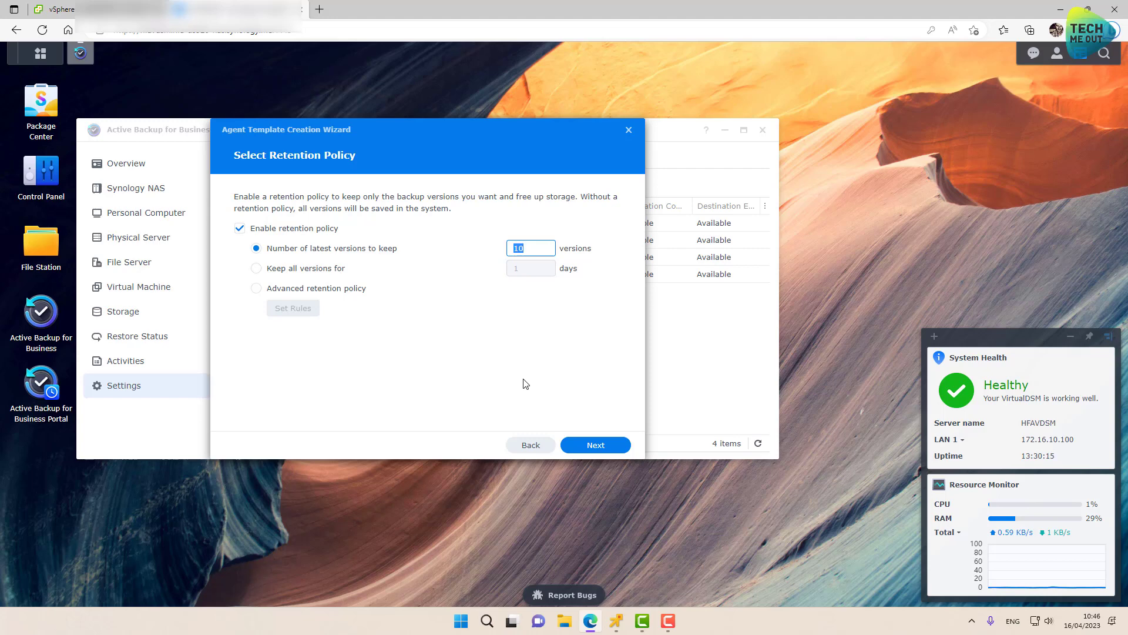
text(5)
click(594, 448)
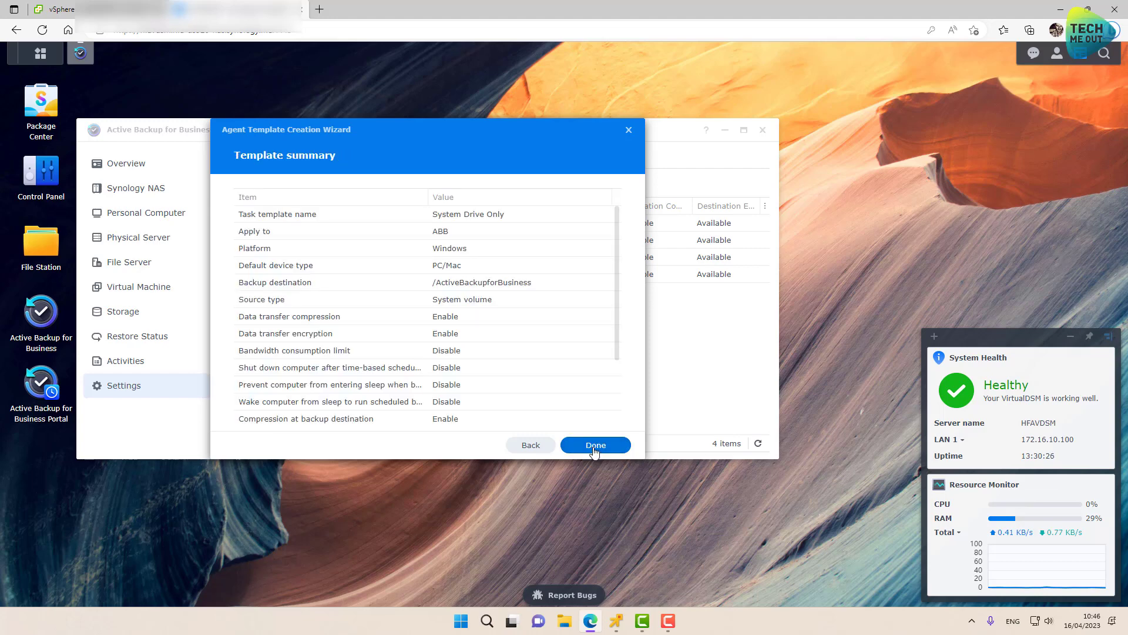
click(595, 446)
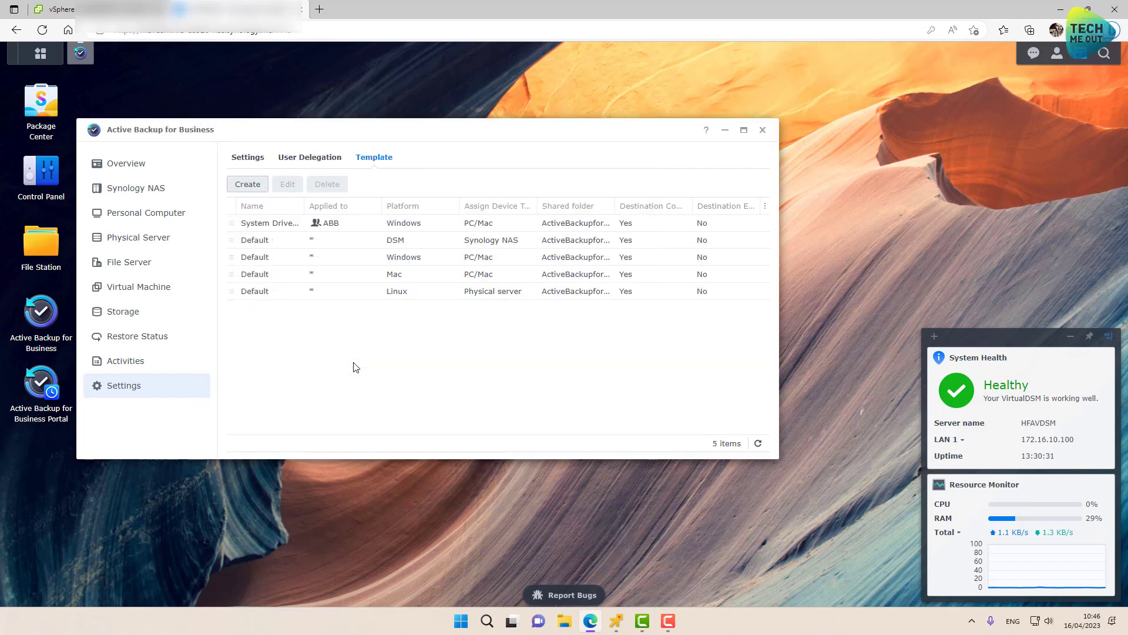
Examine the general Active Backup for Business settings down to the certificate section and the DDNS entry in Control Panel's External Access
click(255, 167)
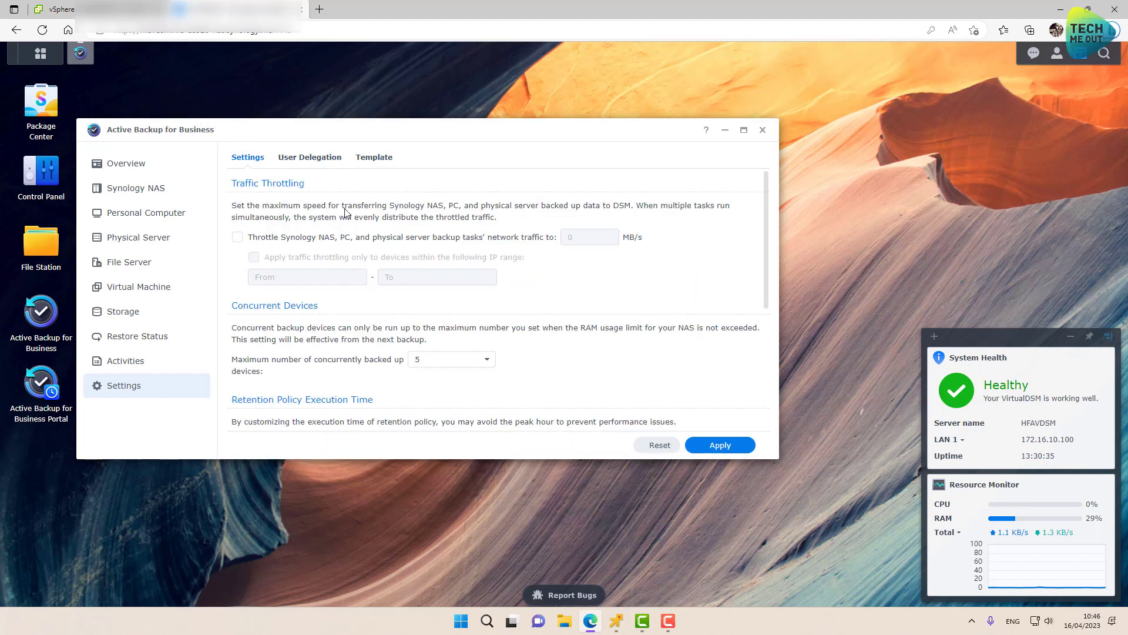
scroll(346, 212, down, 5)
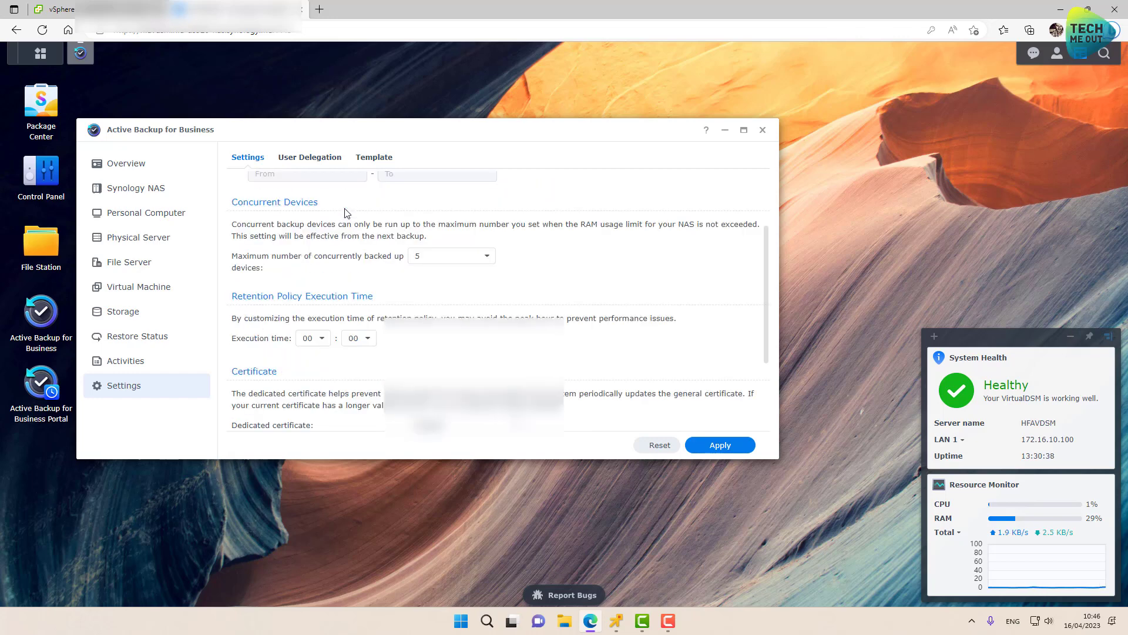
scroll(345, 213, down, 2)
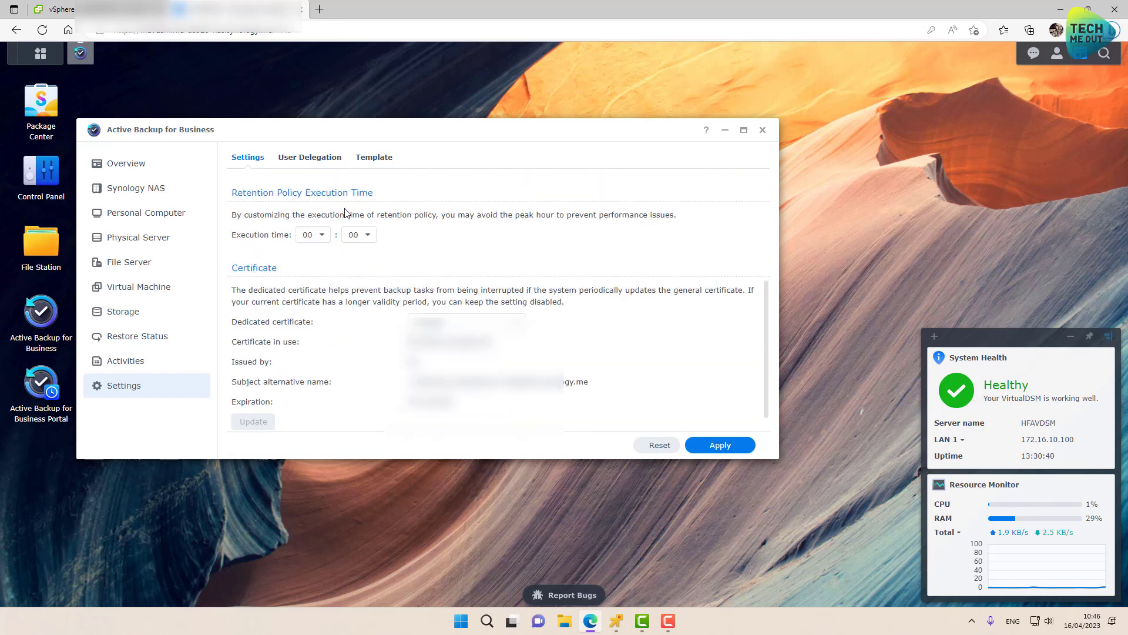
scroll(345, 213, down, 1)
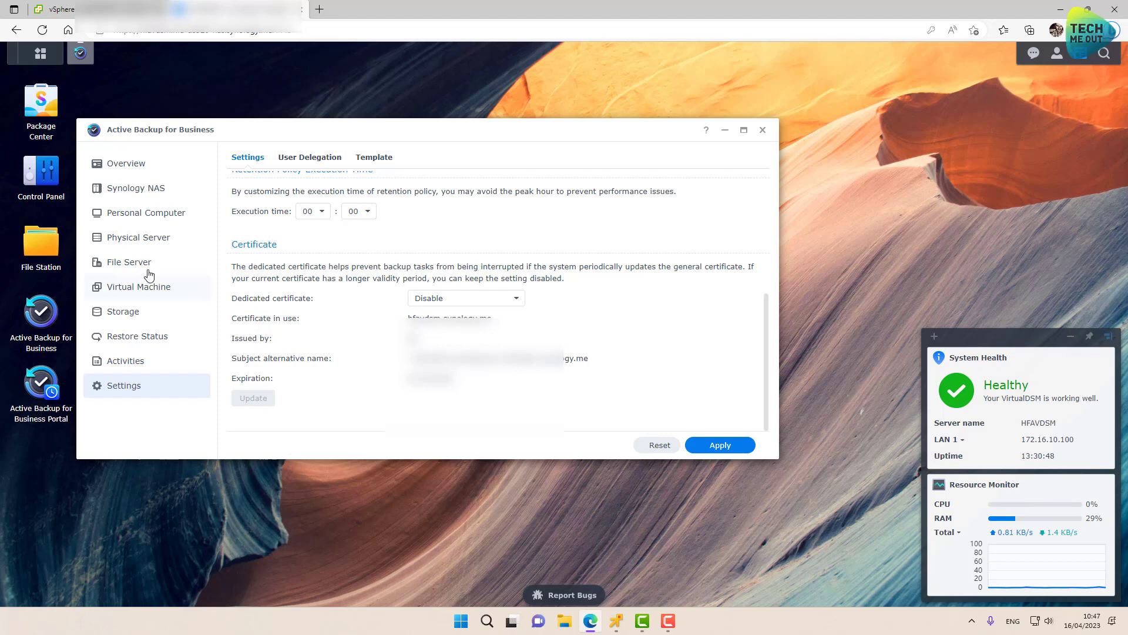
click(41, 174)
click(74, 228)
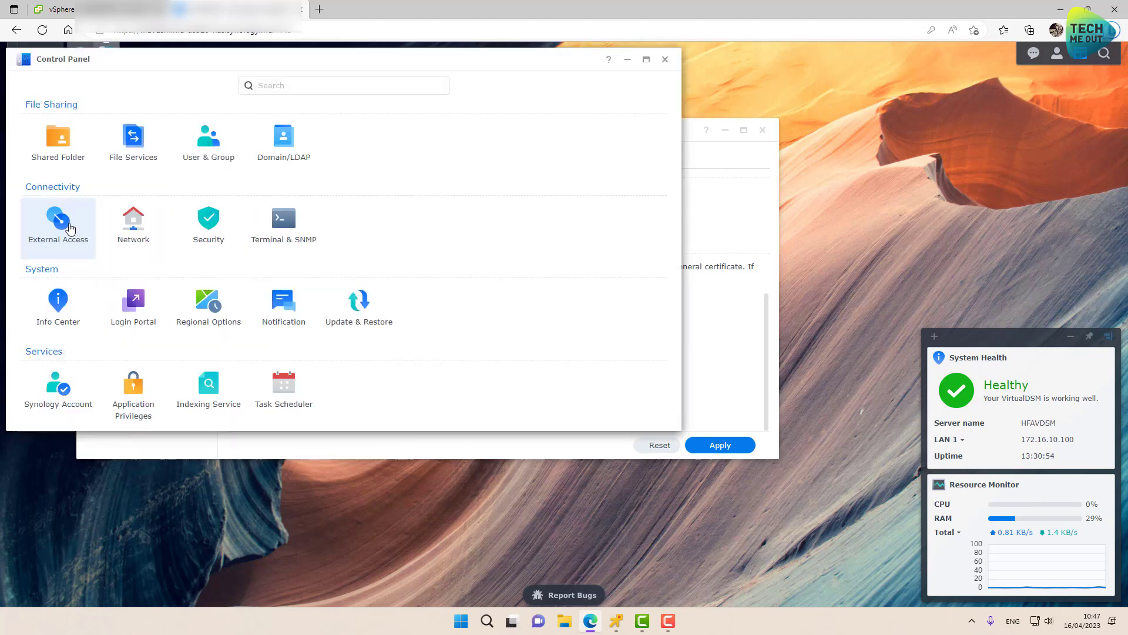
click(239, 89)
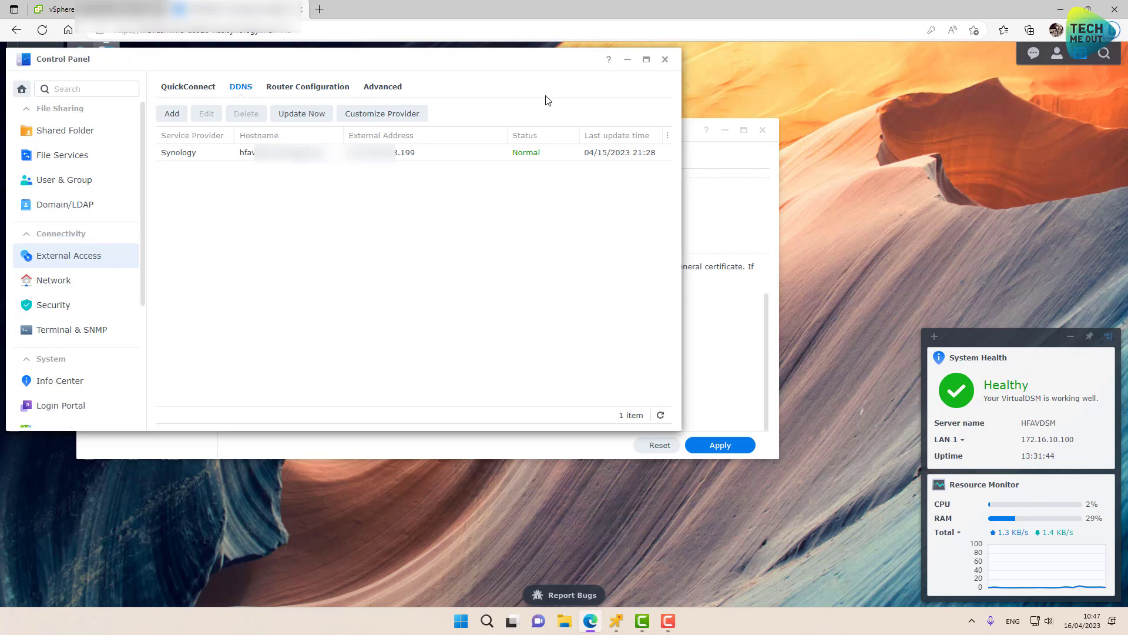
click(662, 61)
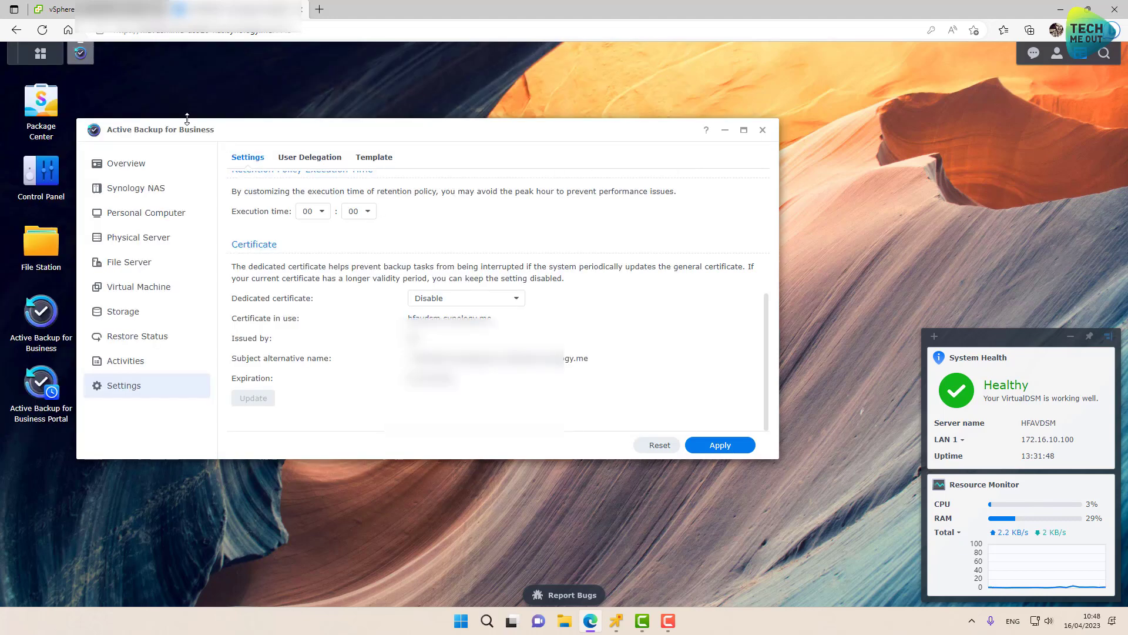
Keep the dedicated certificate set to Disable and apply the Active Backup for Business settings
click(431, 299)
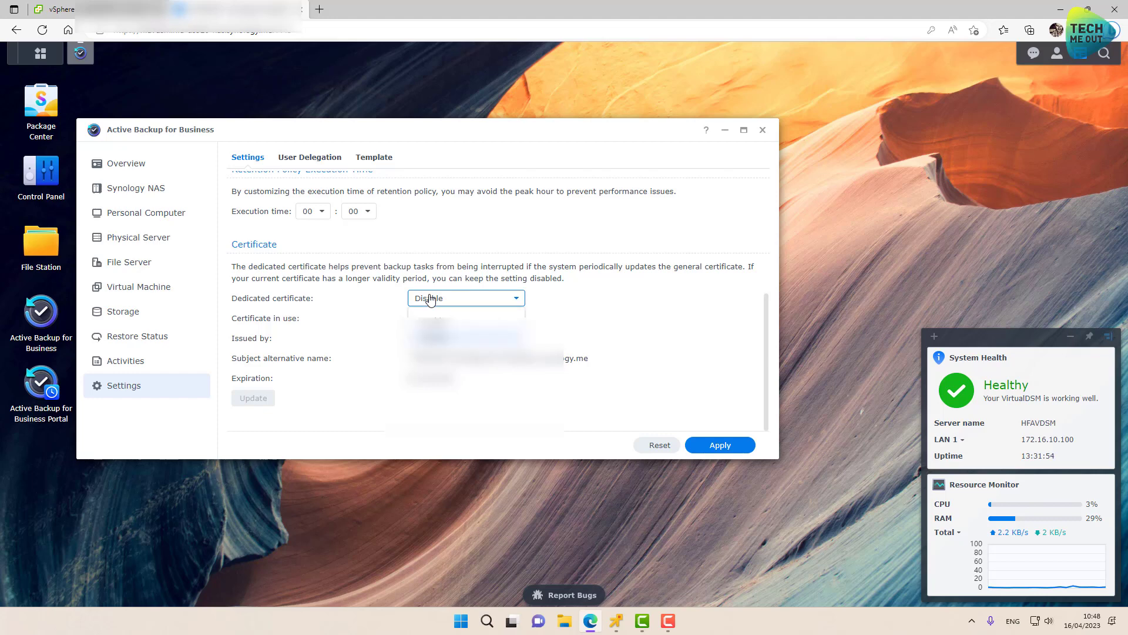
click(333, 334)
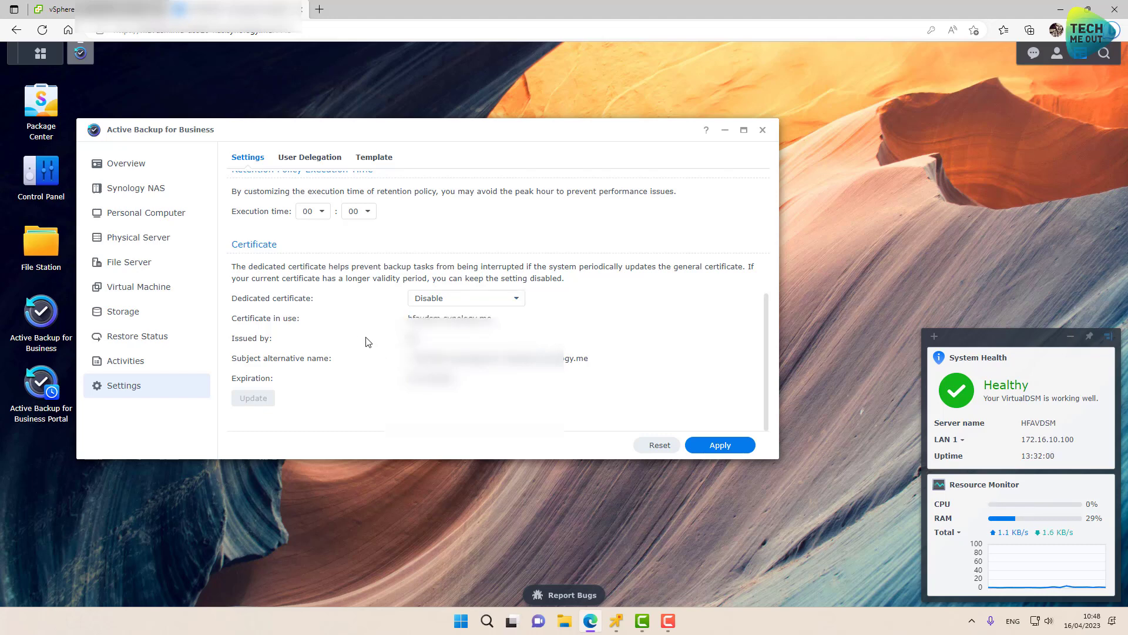
click(714, 446)
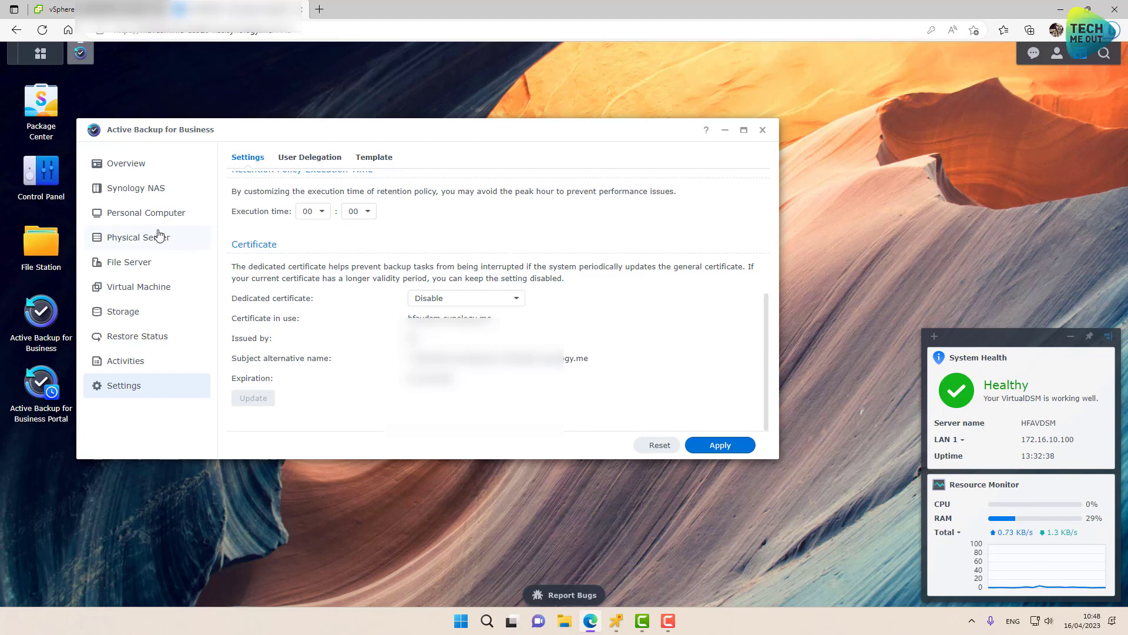
View the instructions for adding a Windows personal computer and try downloading the 64 bit agent installer
click(147, 215)
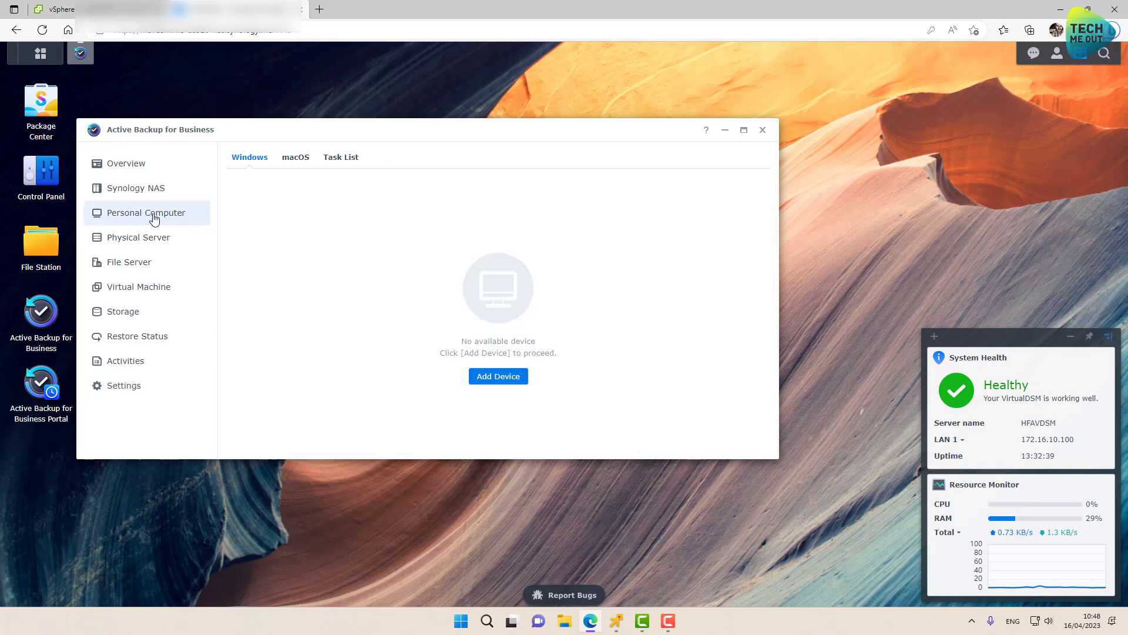
click(508, 370)
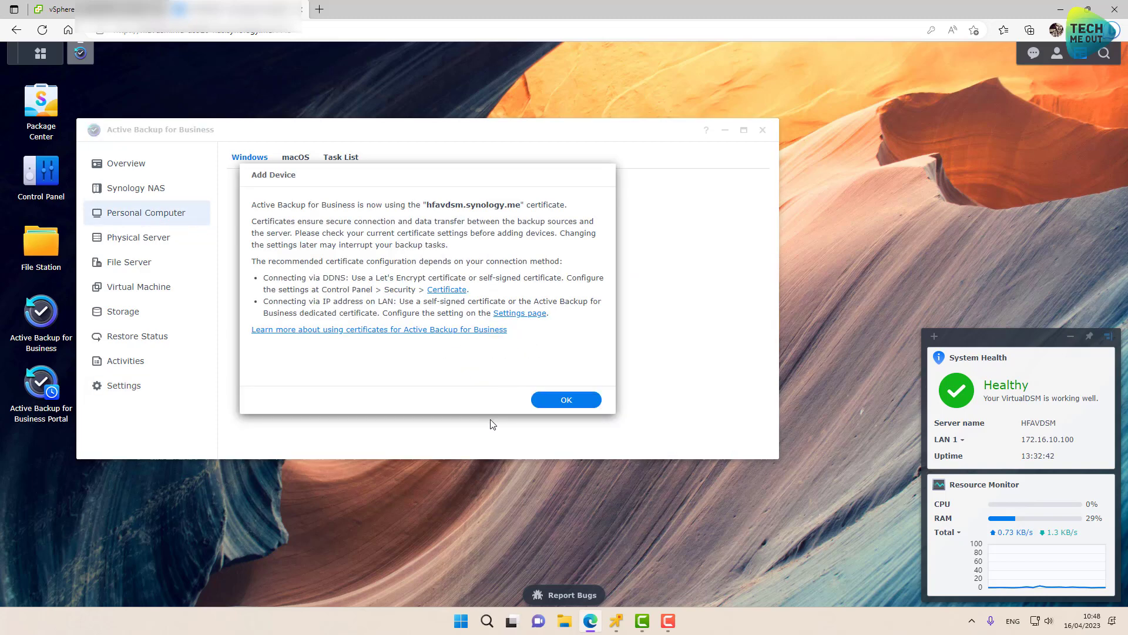
click(567, 401)
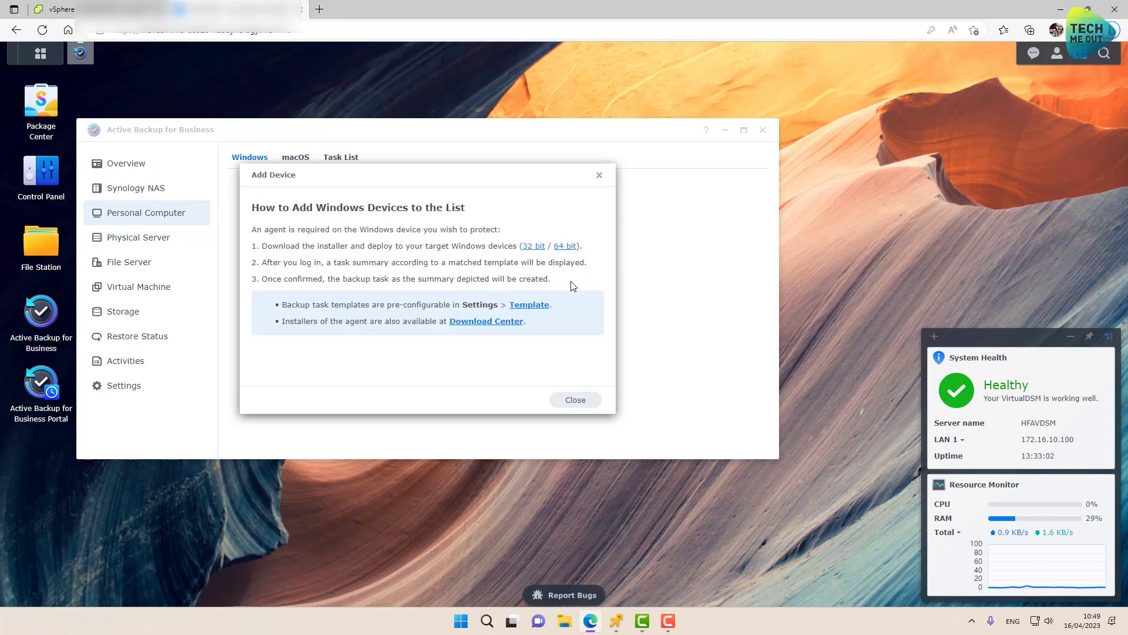
click(568, 251)
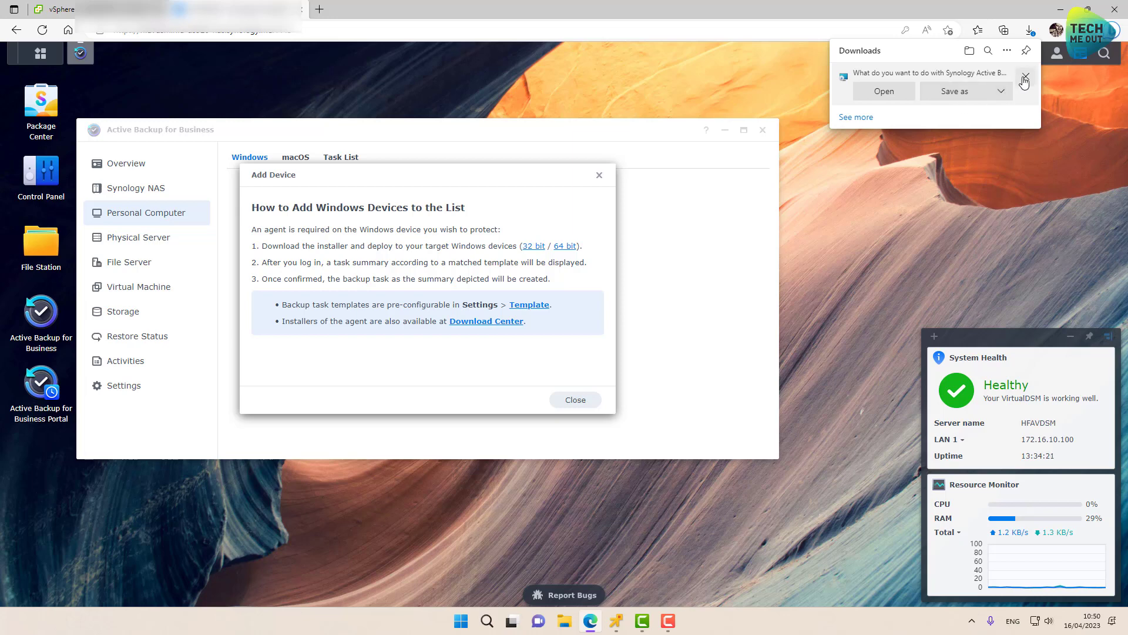
click(1026, 76)
click(712, 227)
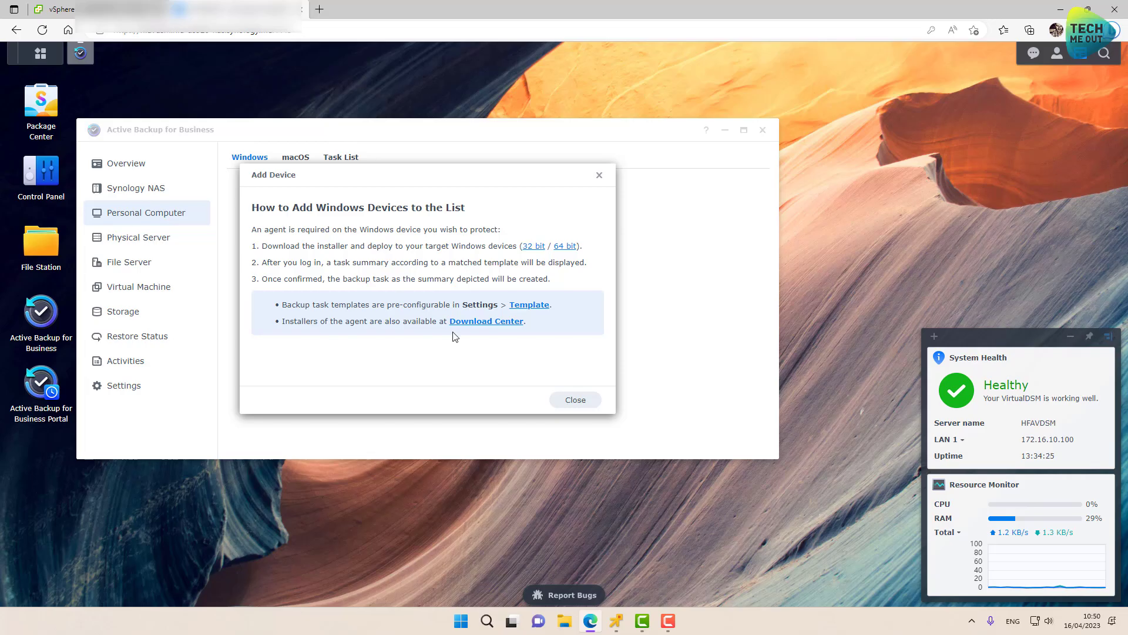
click(576, 400)
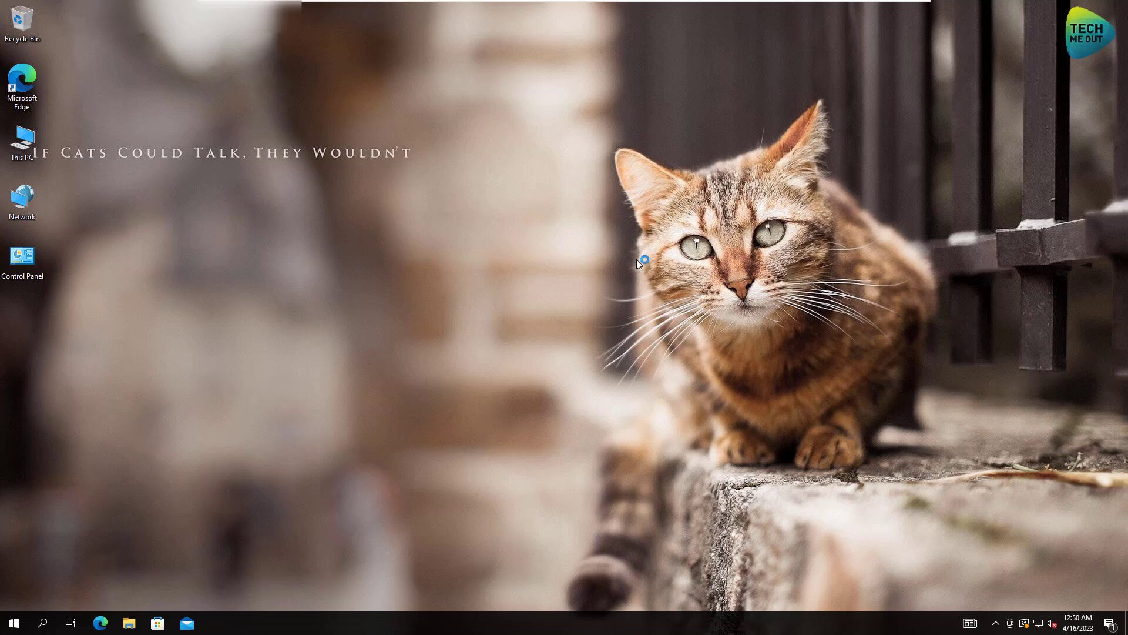
Switch to the Windows client computer and examine the Critical Data folder on Local Disk (C:)
click(128, 623)
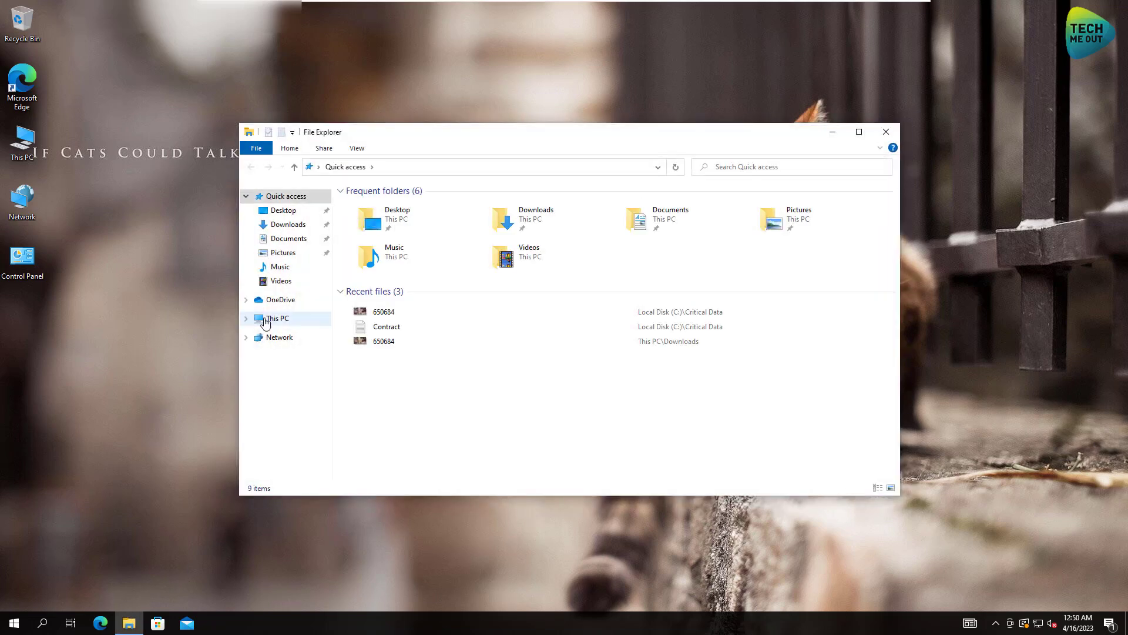
click(271, 318)
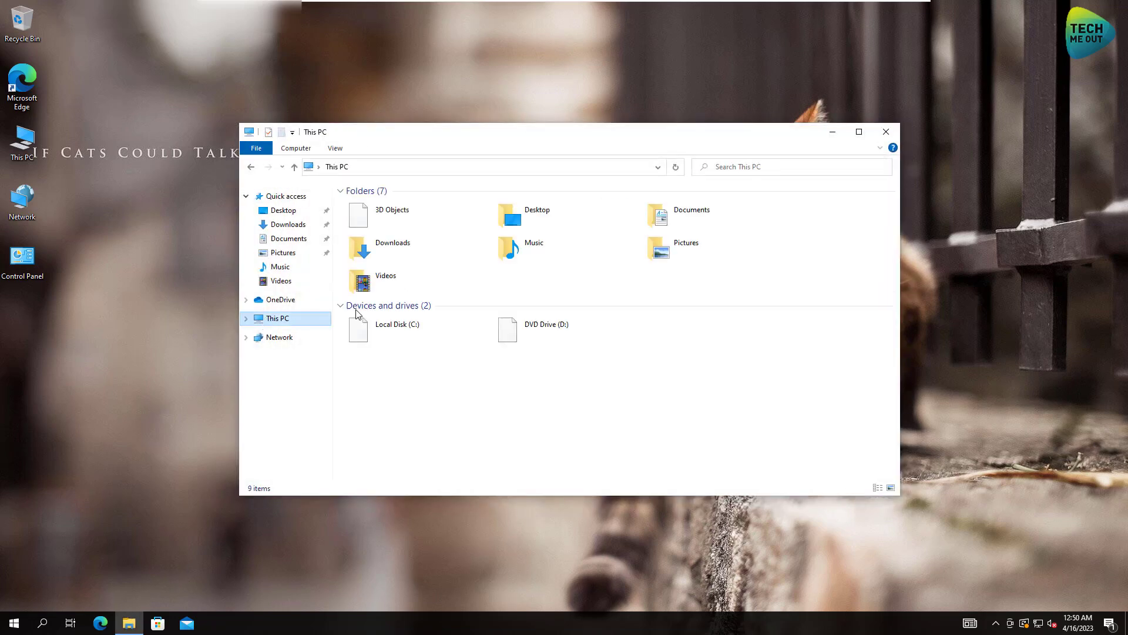
double_click(403, 326)
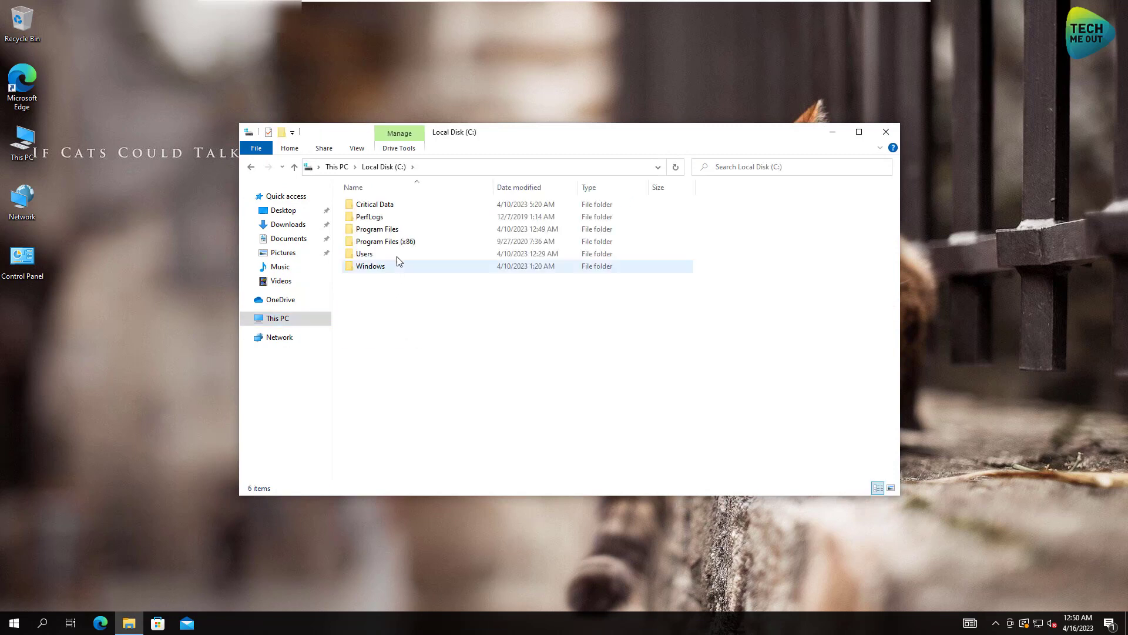
double_click(385, 205)
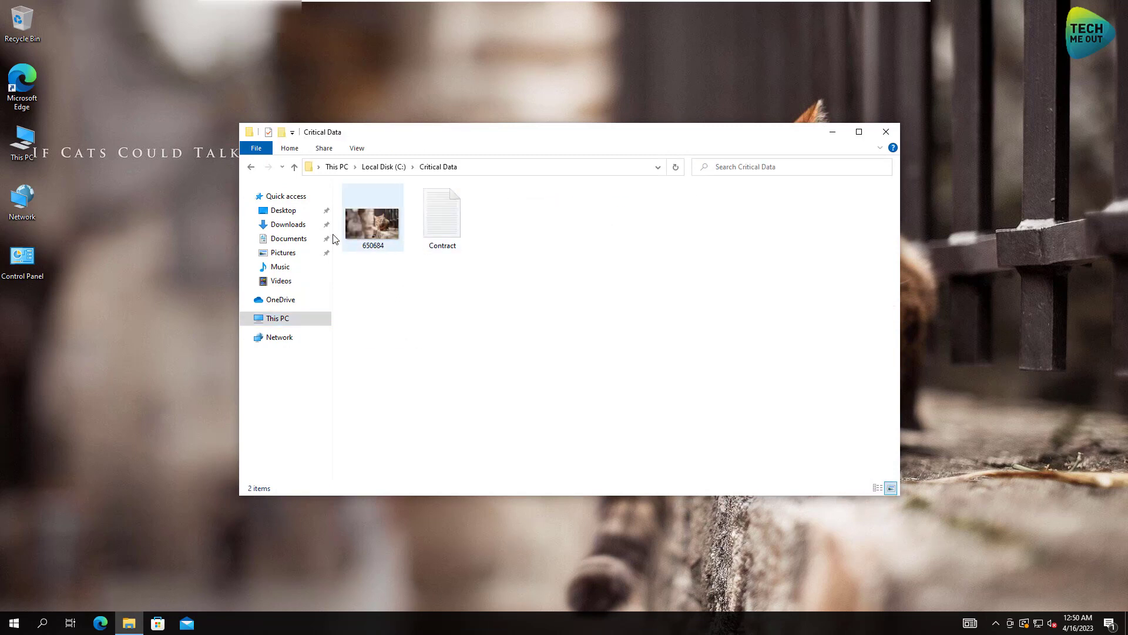
Launch the Synology Active Backup for Business Agent installer from the Downloads folder and close File Explorer
click(293, 256)
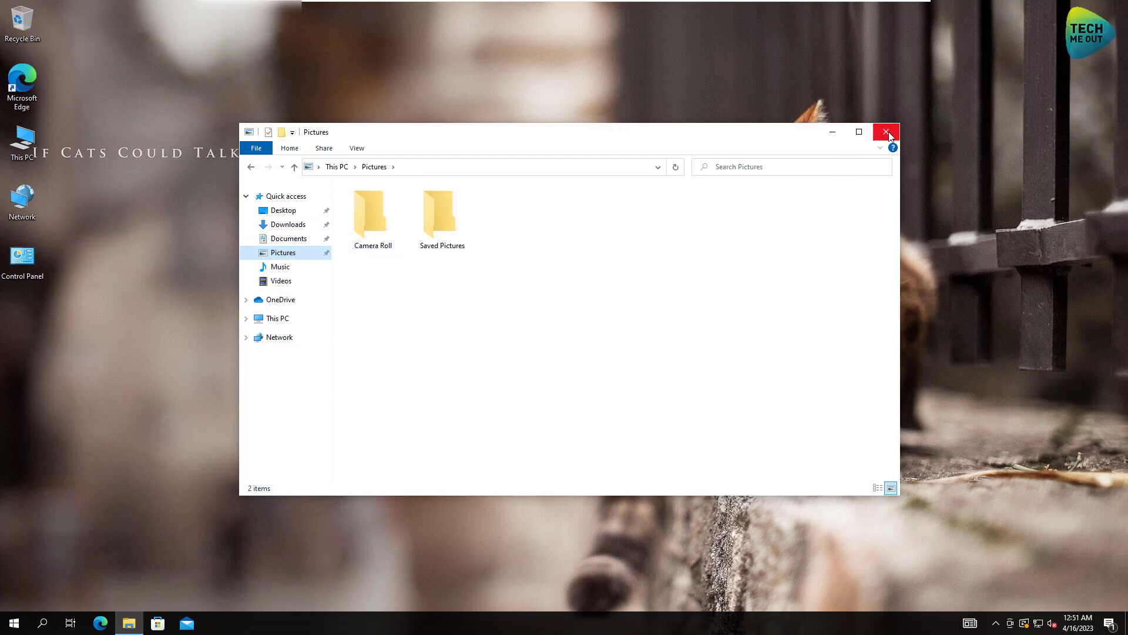
click(288, 224)
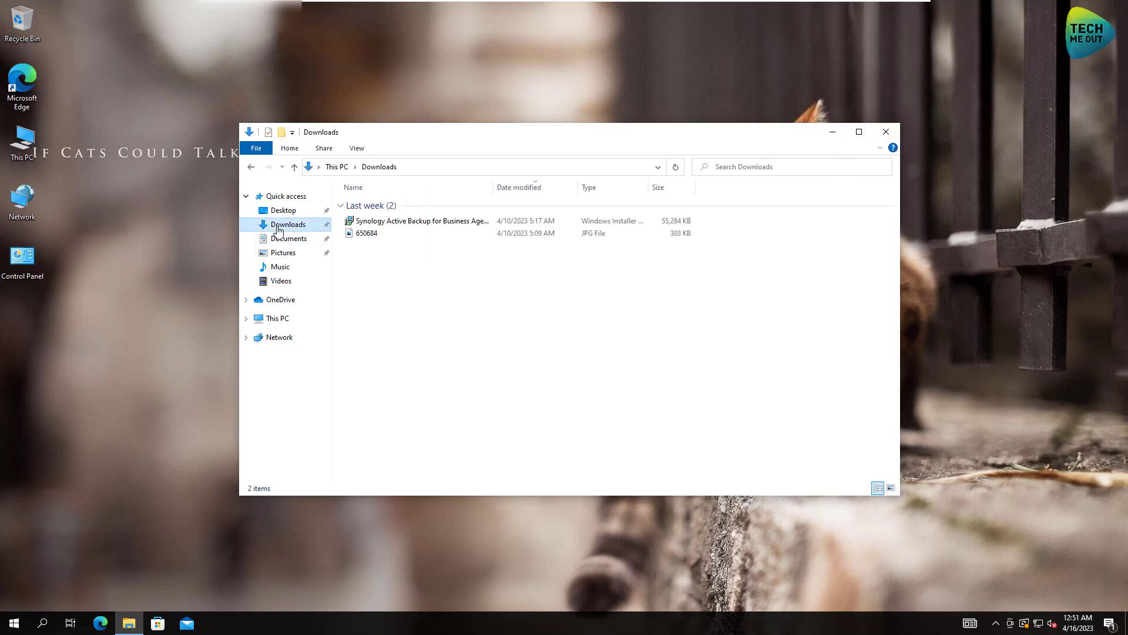
double_click(424, 221)
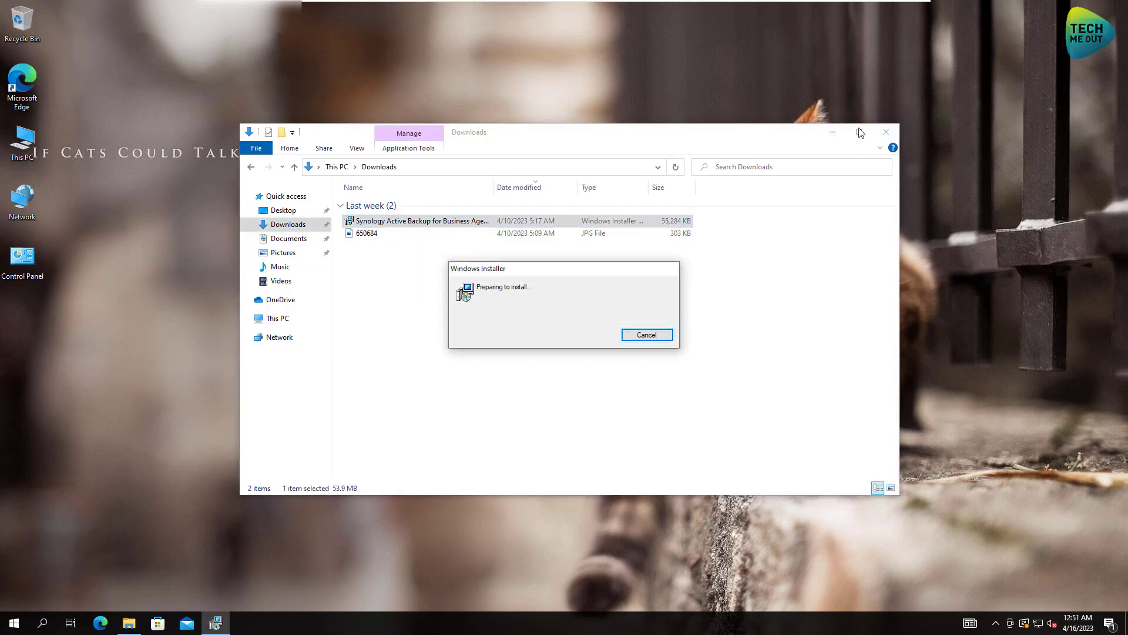
click(886, 133)
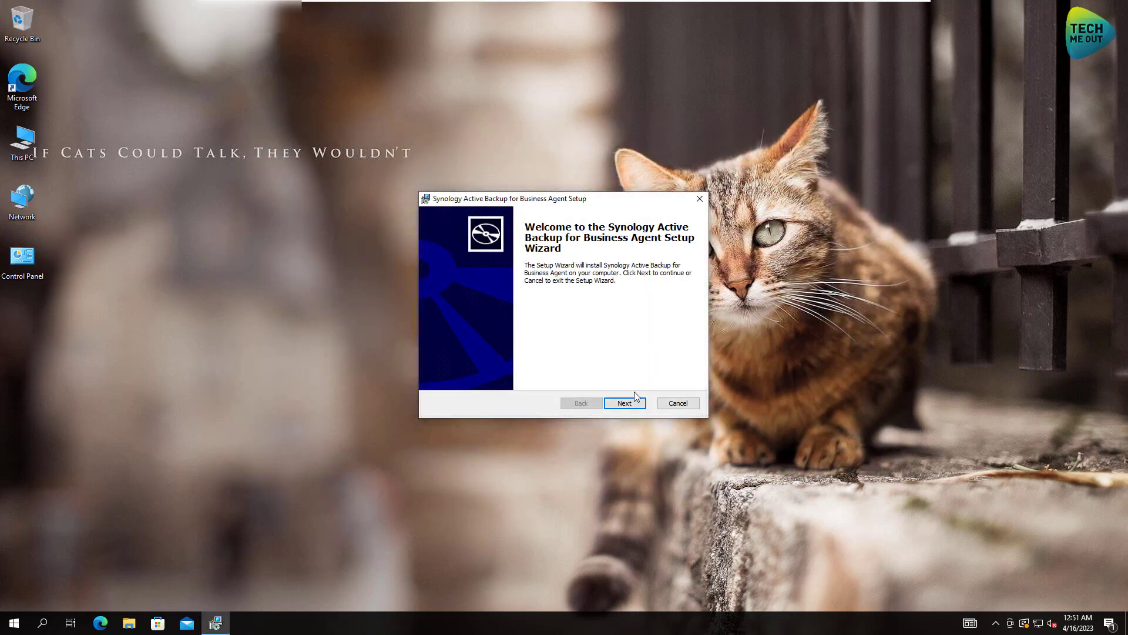
Install the Synology Active Backup for Business Agent, accepting the license terms and allowing device changes, and launch it on completion
click(627, 403)
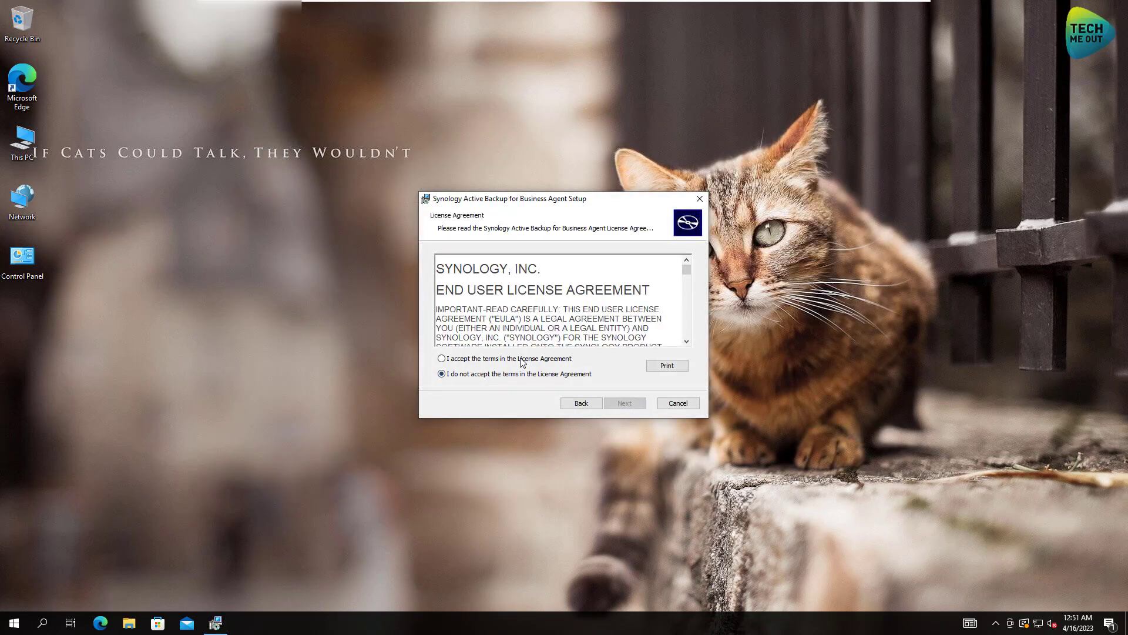
click(522, 358)
click(618, 402)
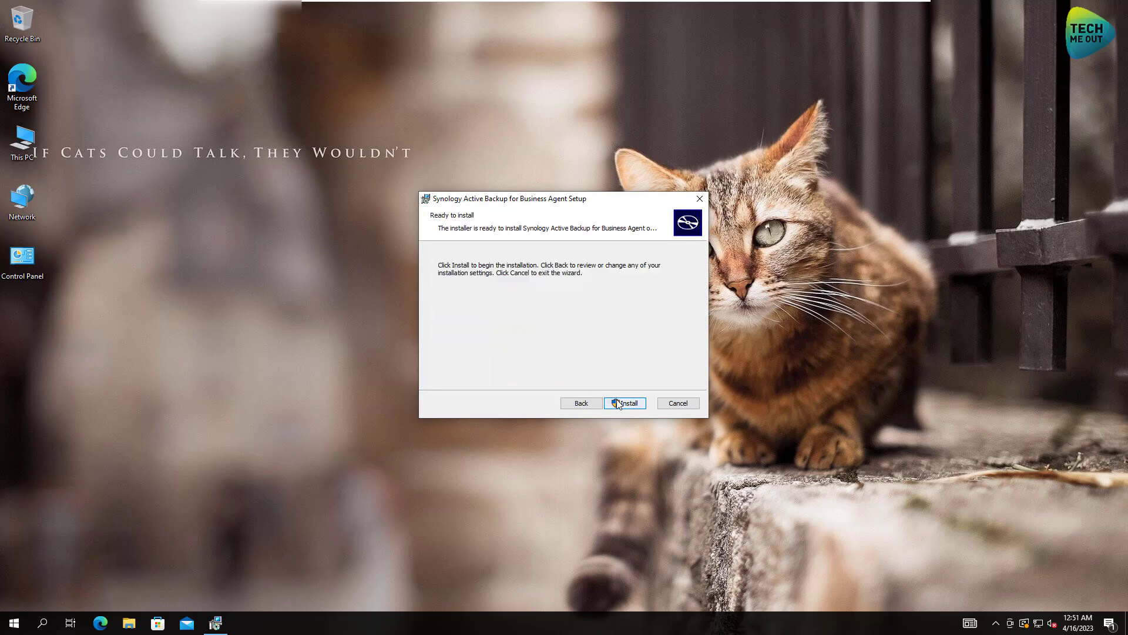
click(622, 403)
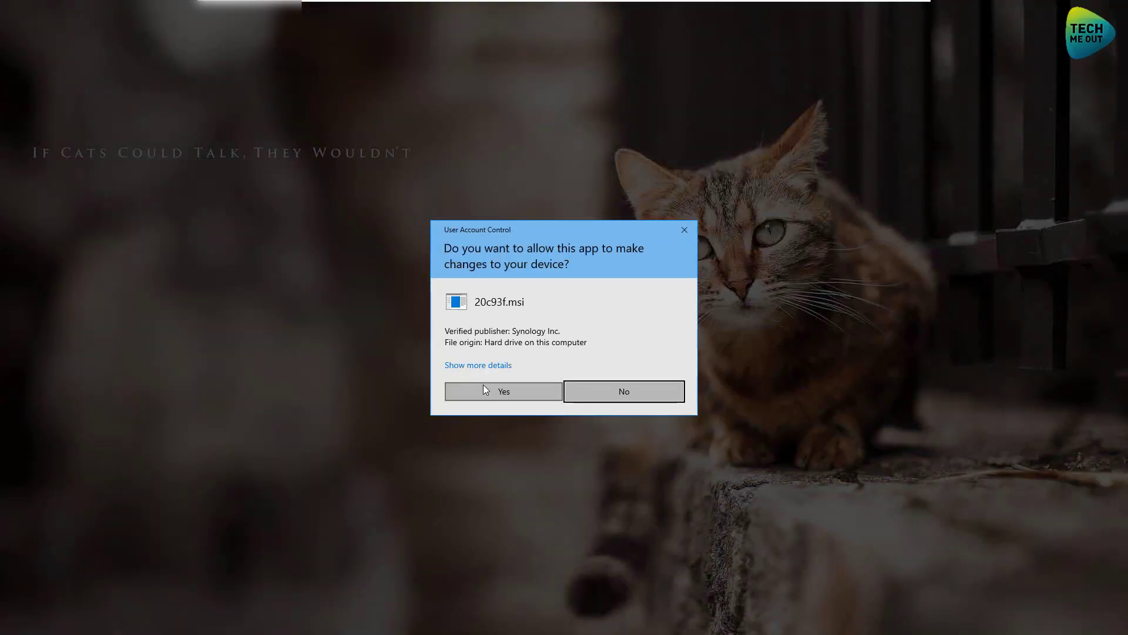
click(489, 392)
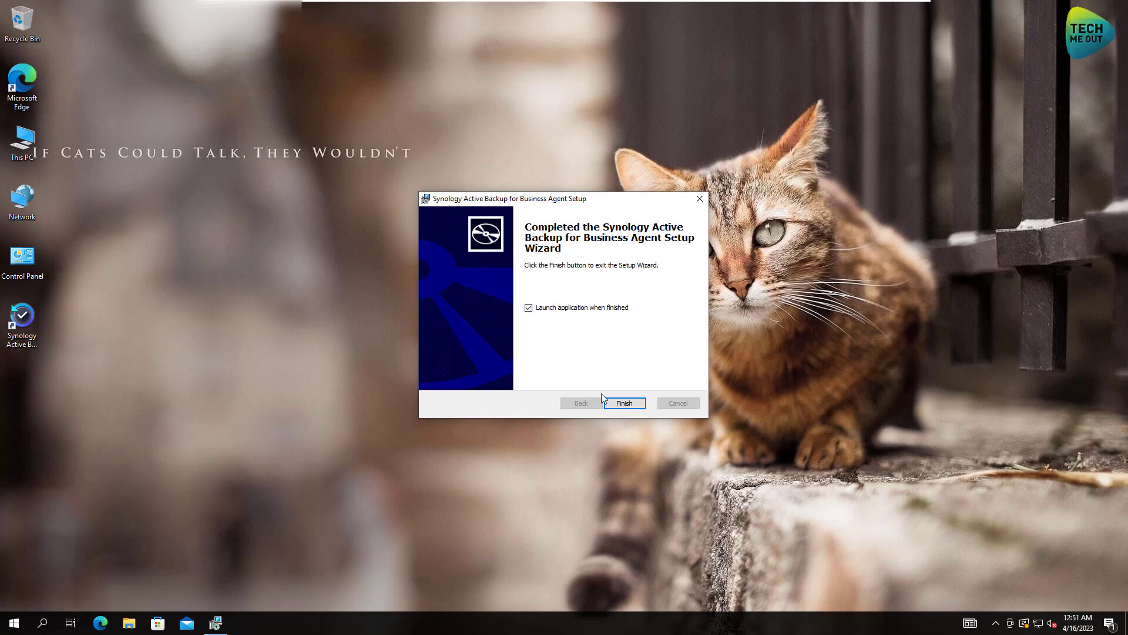
click(624, 404)
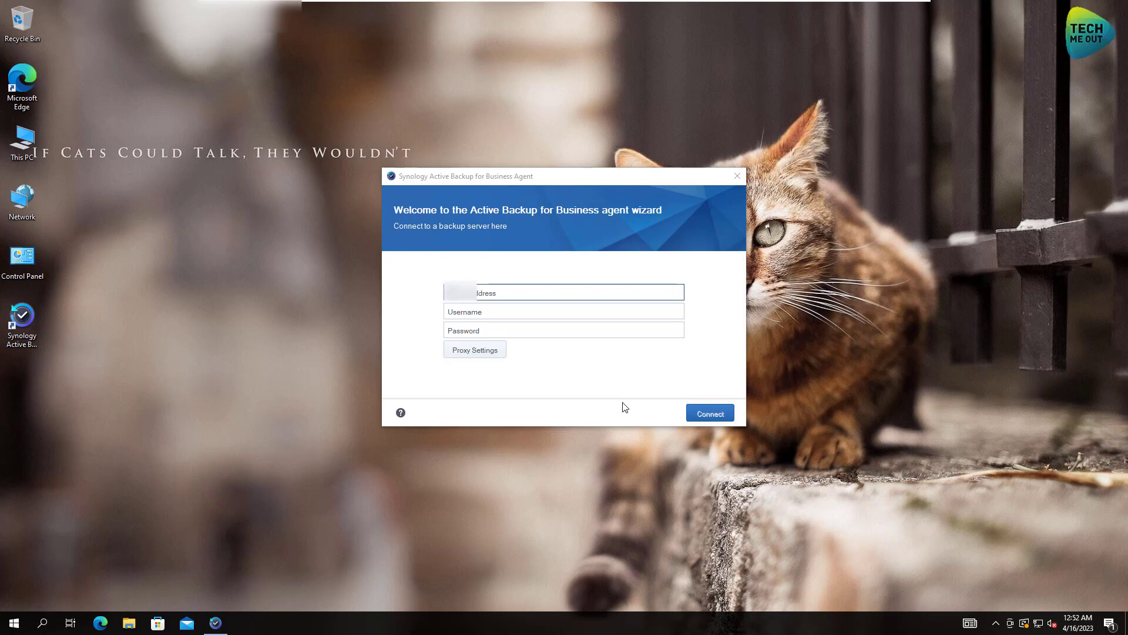
Connect the agent to the backup server with its synology.me address, the username Helpdesk and the account password
text(synology.me)
key(Tab)
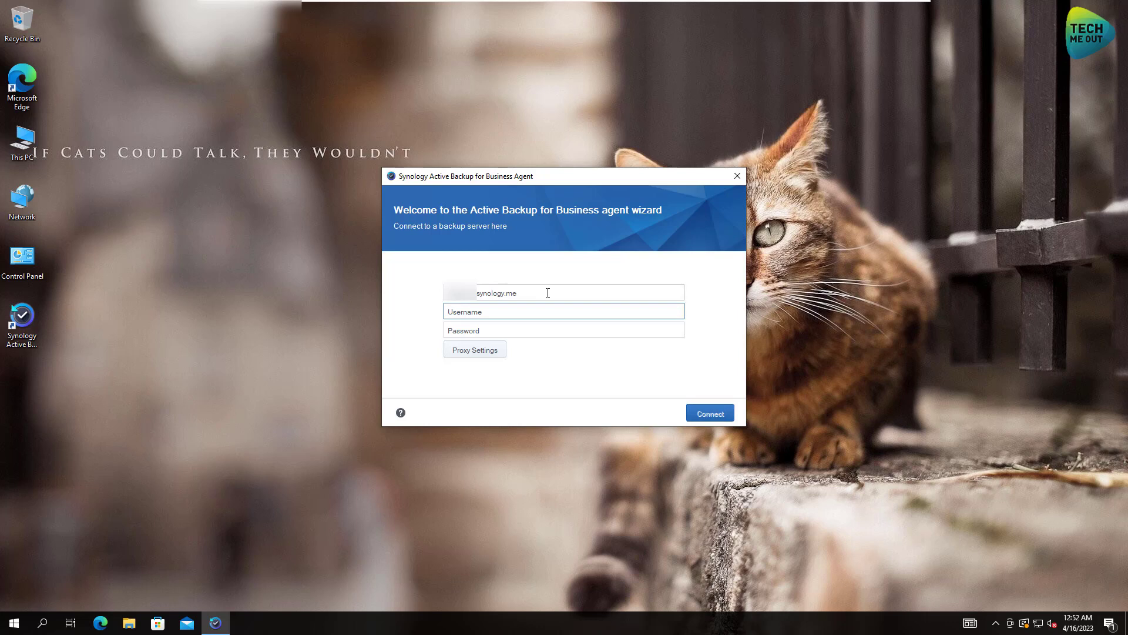
text(Helpdesk)
key(Tab)
text(••••••••)
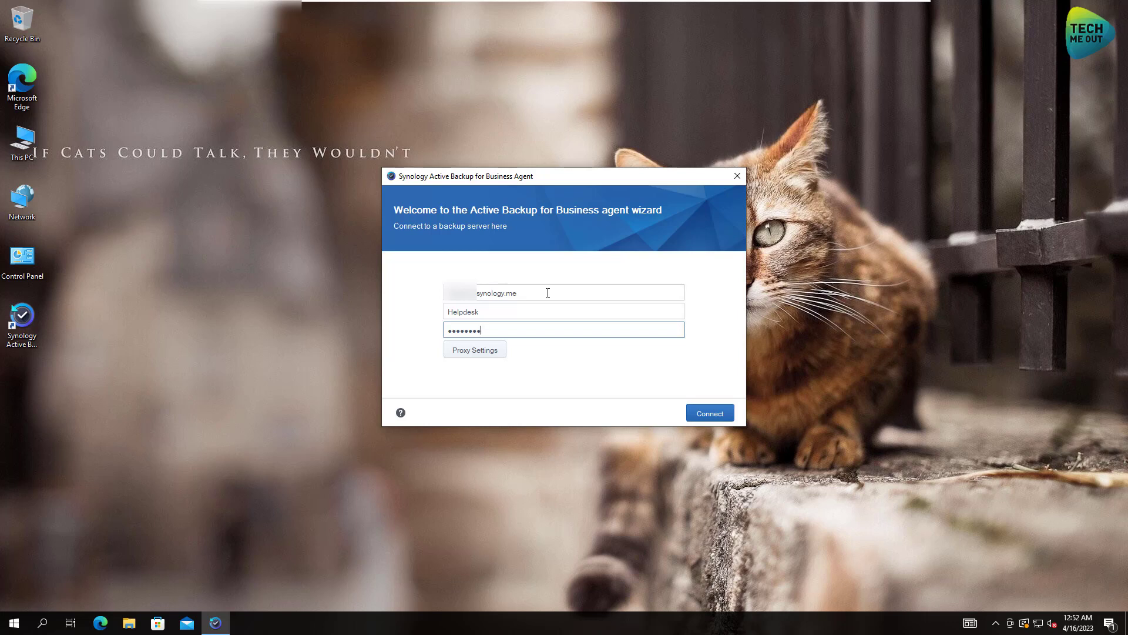
click(706, 414)
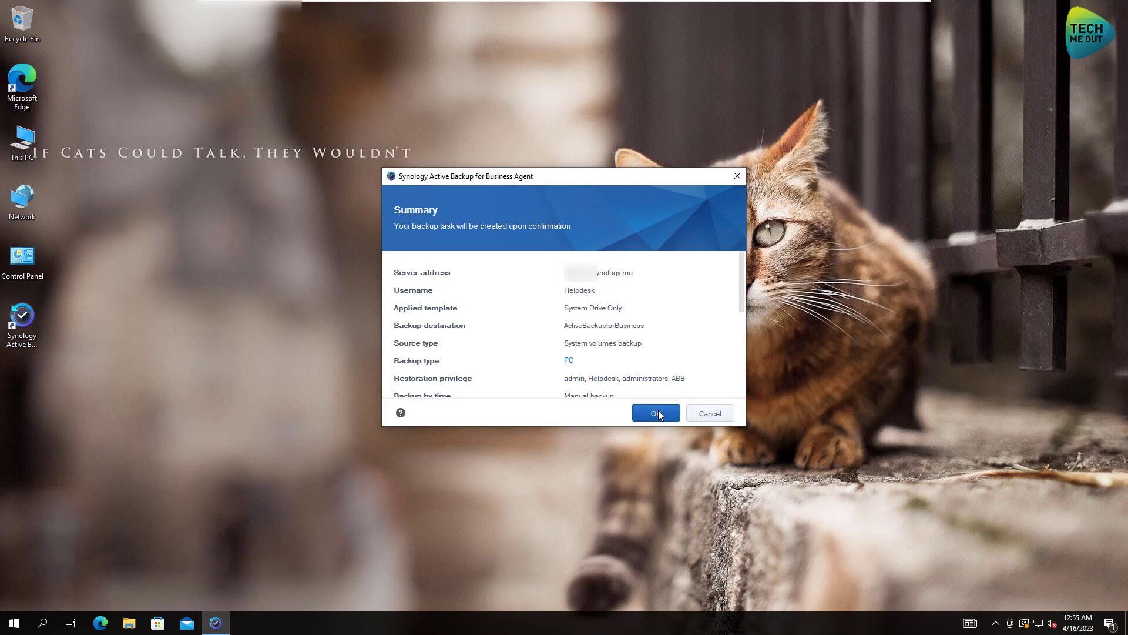
Review the backup task summary for the System Drive Only template, confirm creating the task and dismiss the agent notification
scroll(650, 381, down, 3)
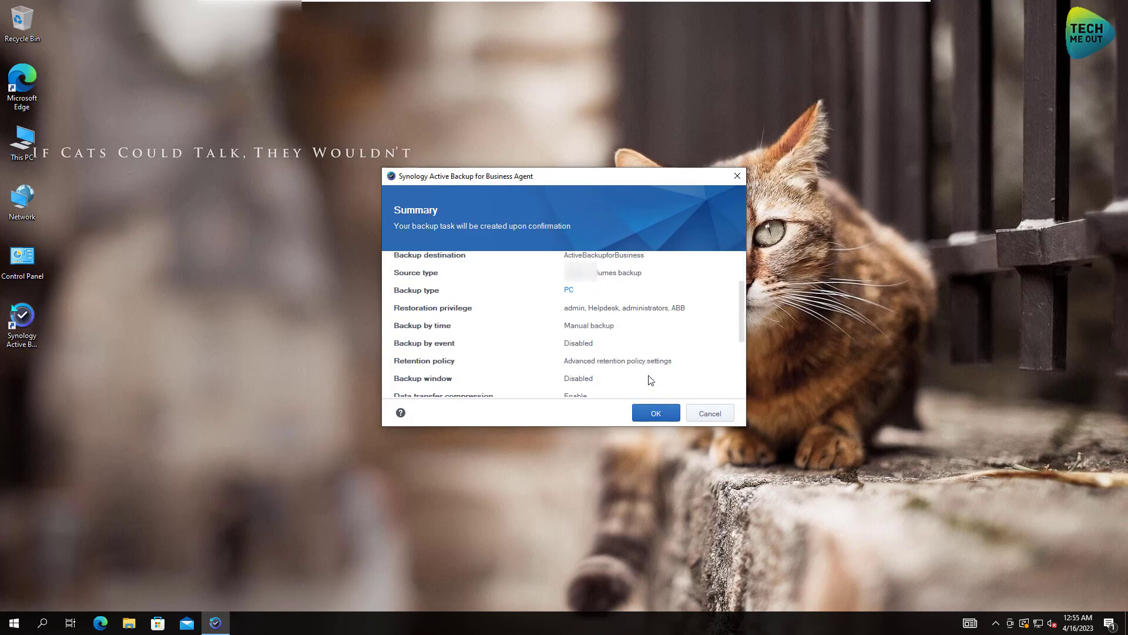
scroll(650, 381, down, 3)
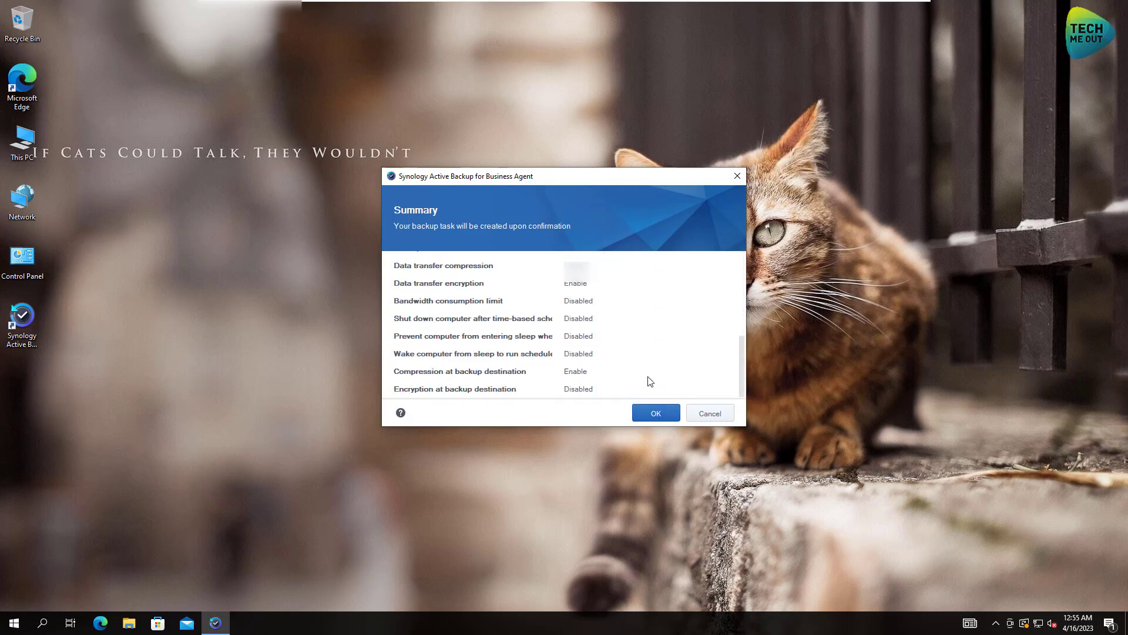
click(654, 415)
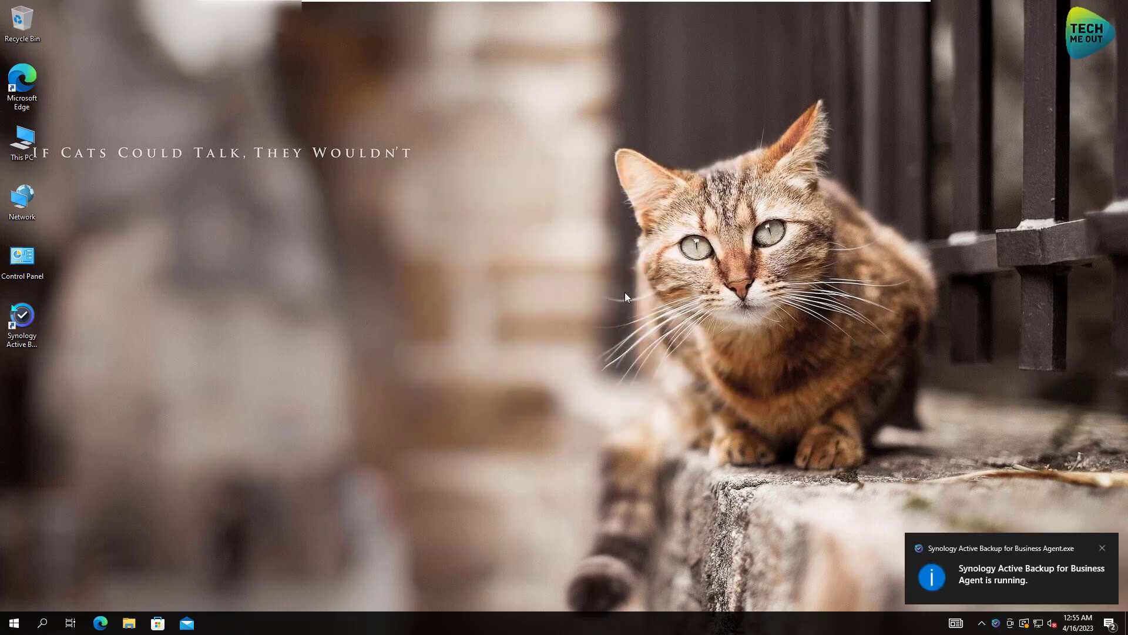
click(1054, 572)
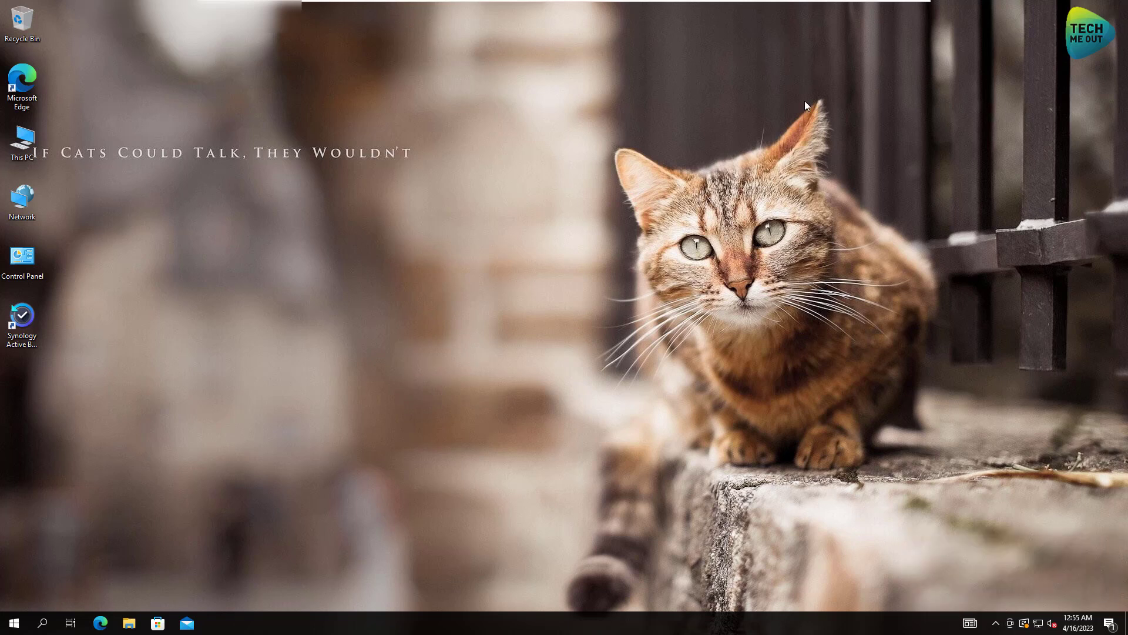
Minimize the LAB-WIN10 remote session and switch to the DSM desktop with Control Panel in the browser
mouse_move(893, 3)
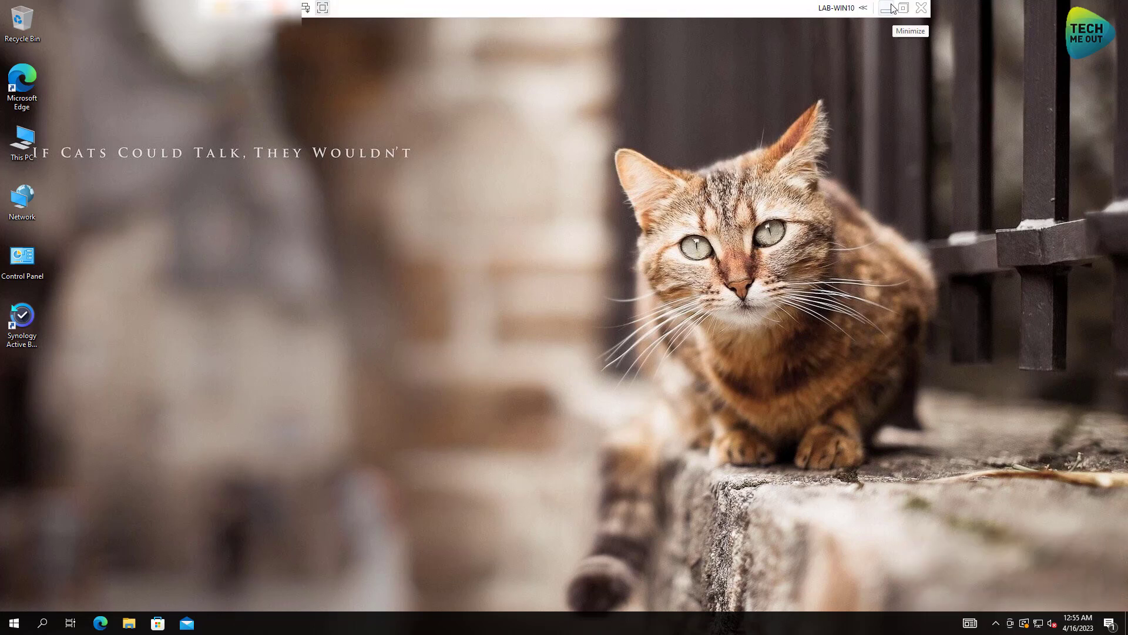
click(891, 8)
click(434, 10)
click(440, 10)
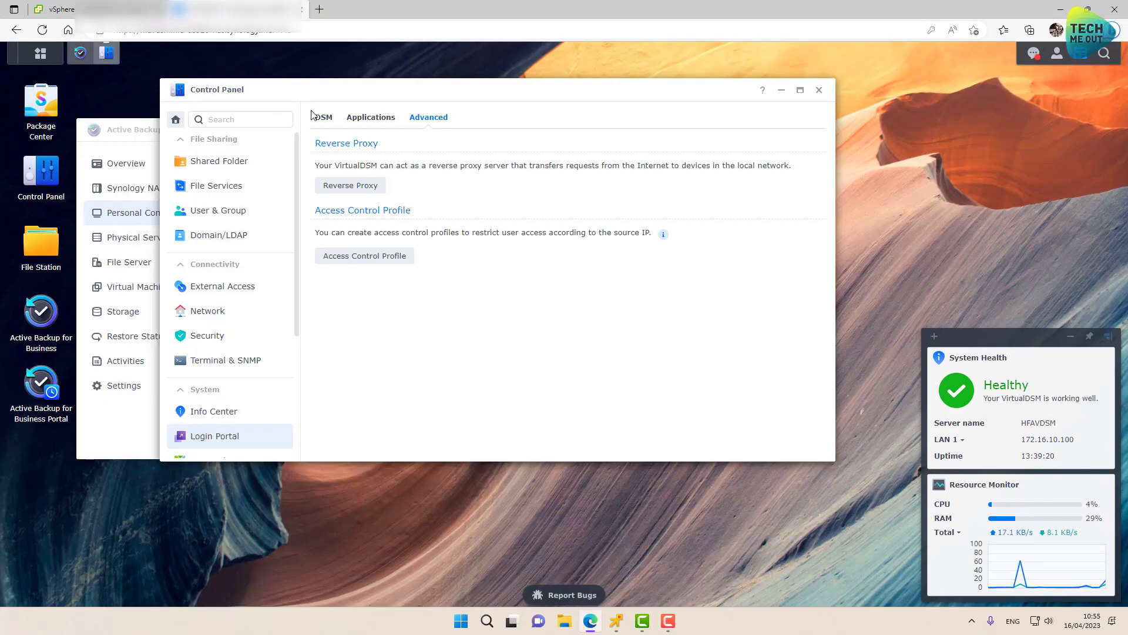
click(800, 91)
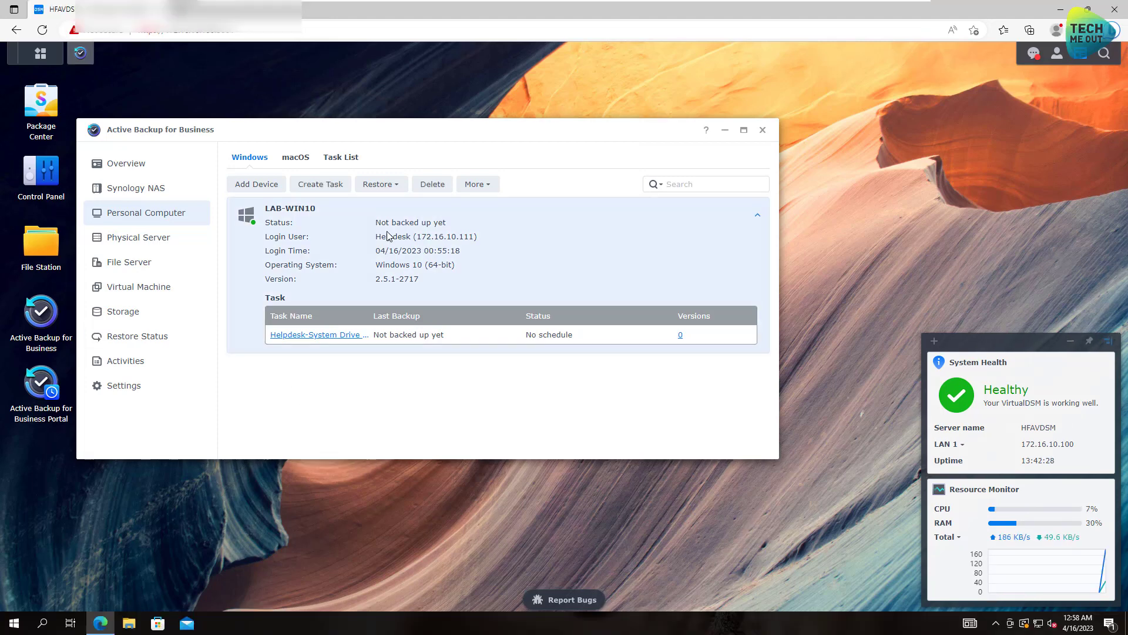
Download the Synology Active Backup for Business Recovery Media Creator from the Entire Device restore options for LAB-WIN10
click(396, 192)
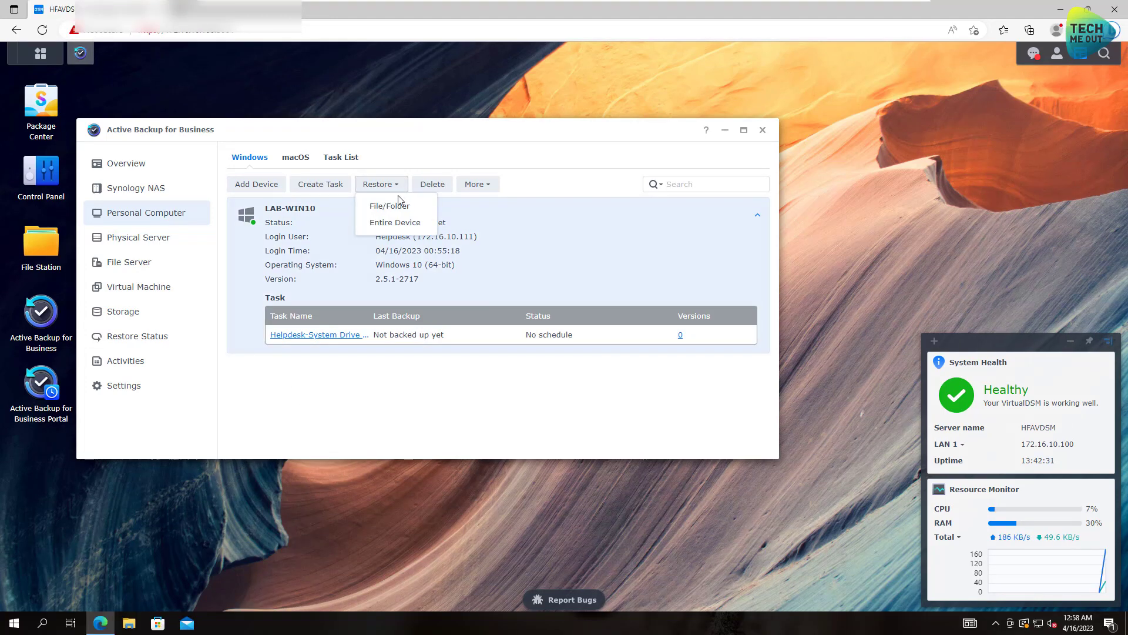
click(398, 224)
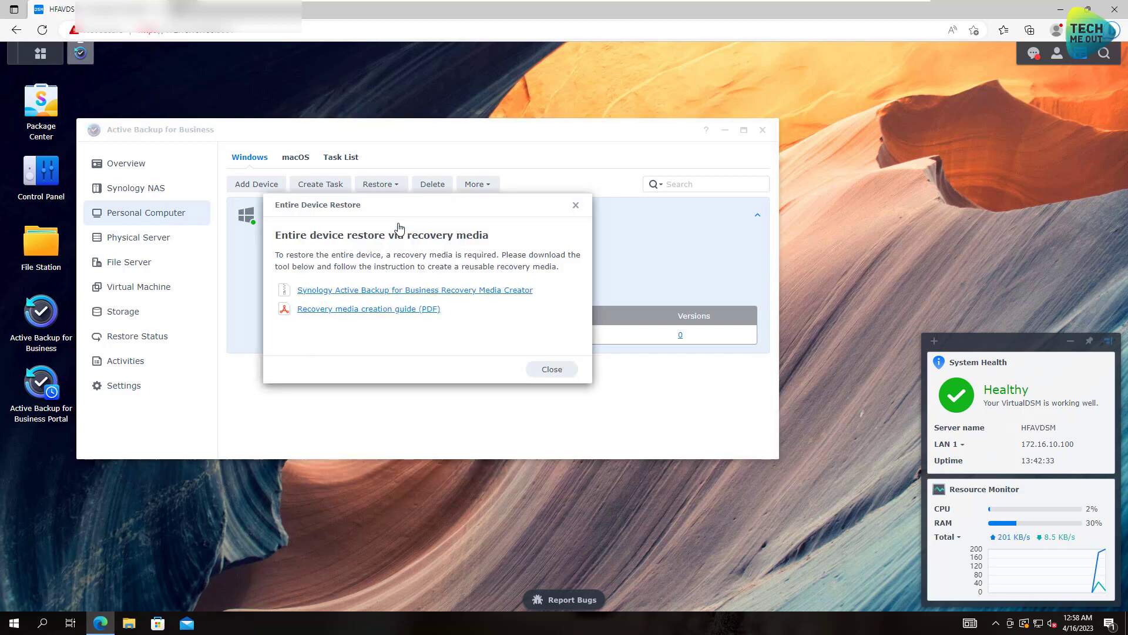
click(455, 291)
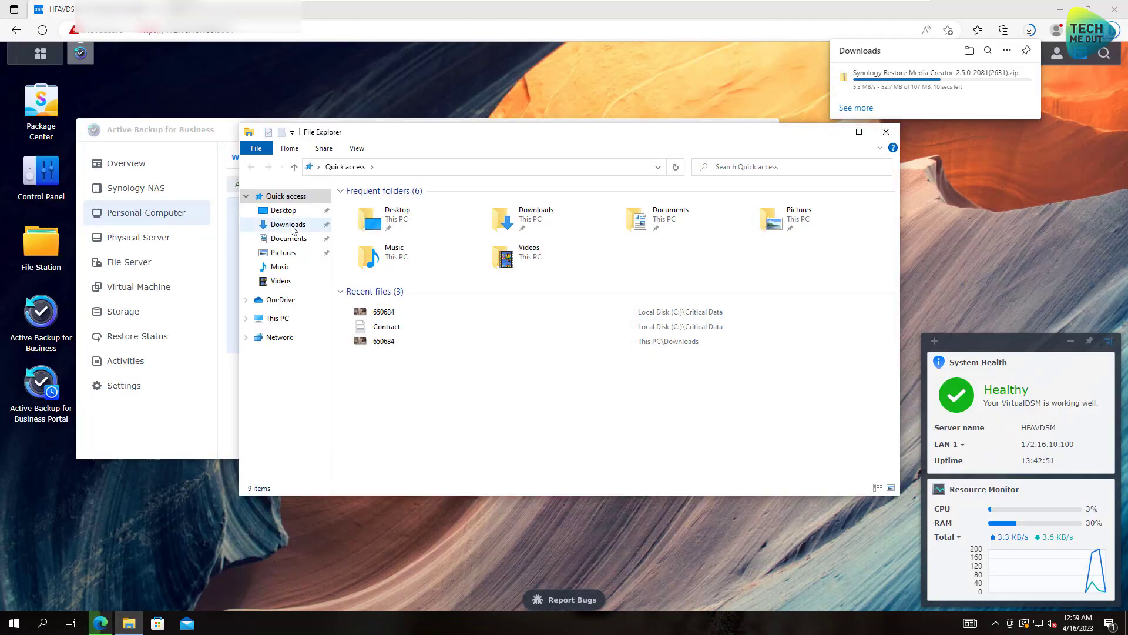
Extract the Synology Restore Media Creator-2.5.0-2081(2631) archive within the Downloads folder
click(288, 224)
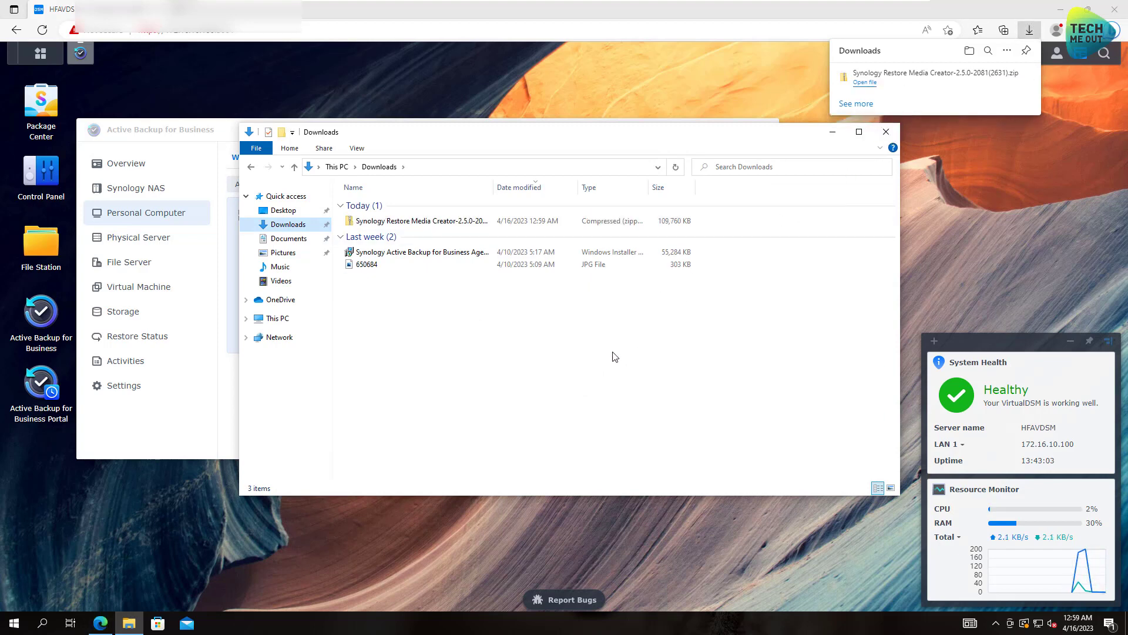
click(414, 222)
right_click(415, 223)
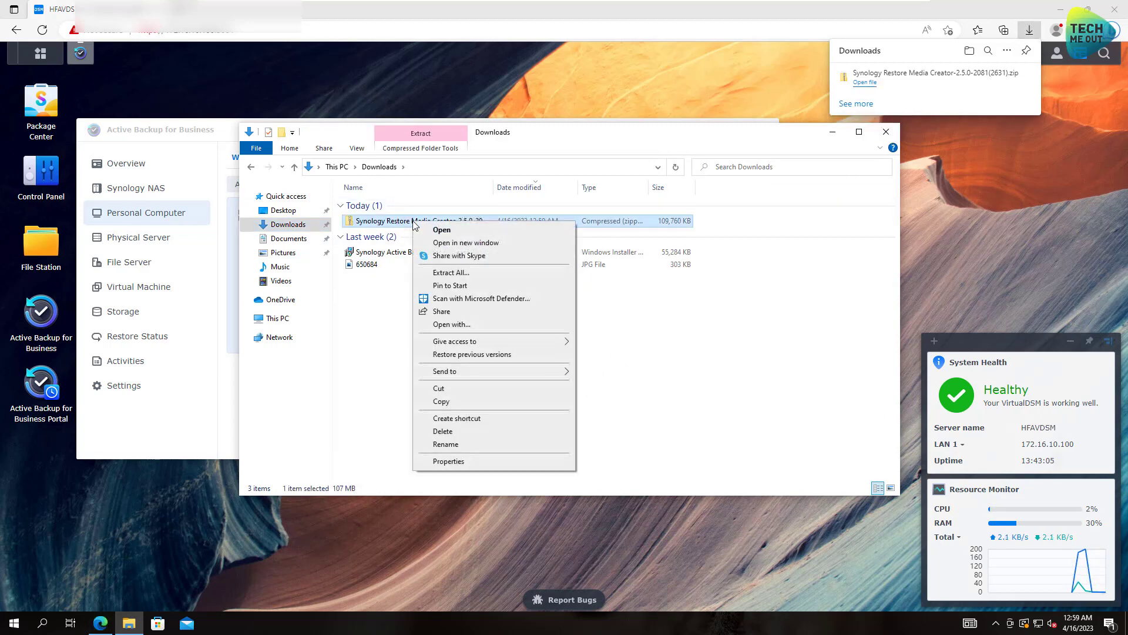
click(456, 265)
click(659, 426)
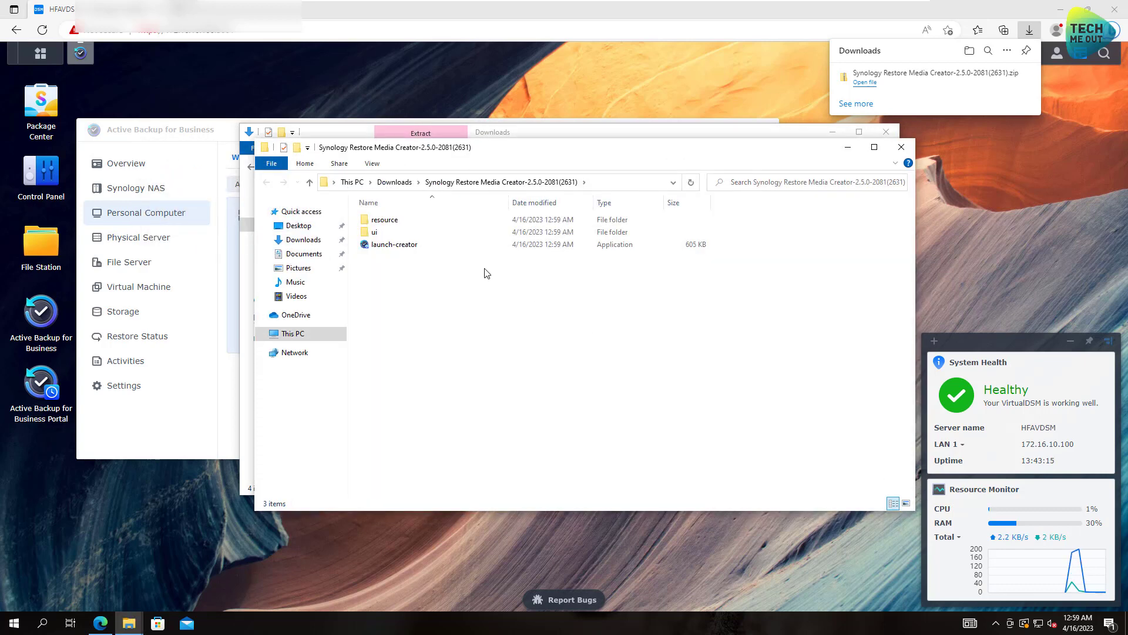
Run launch-creator from the extracted folder and allow restore-media.exe to make changes to the device
click(401, 247)
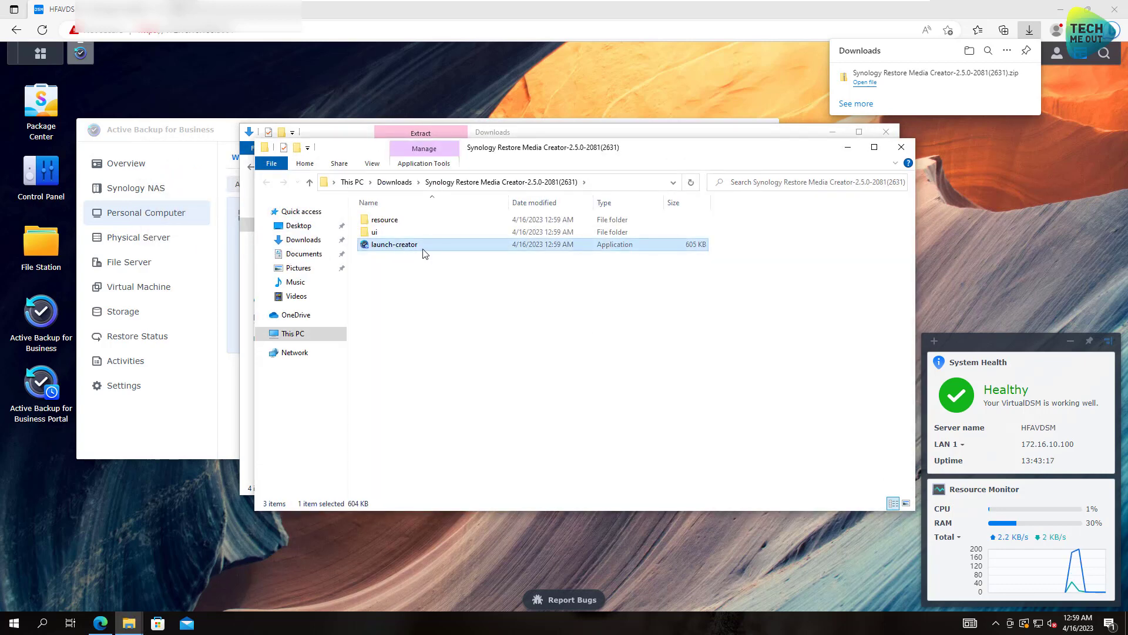
double_click(414, 247)
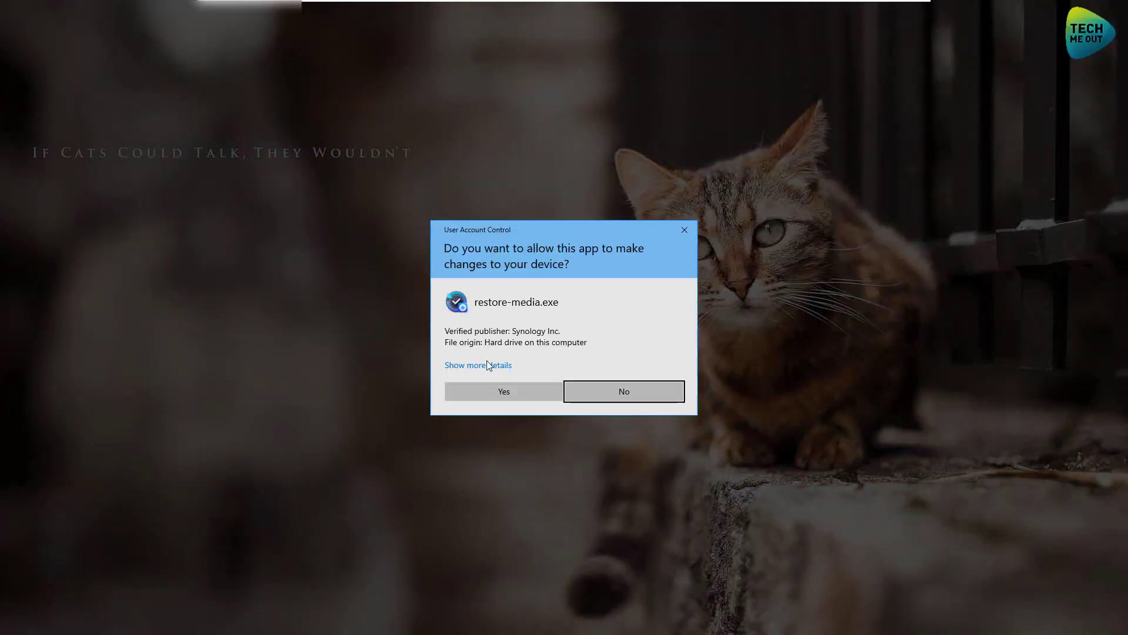
click(494, 390)
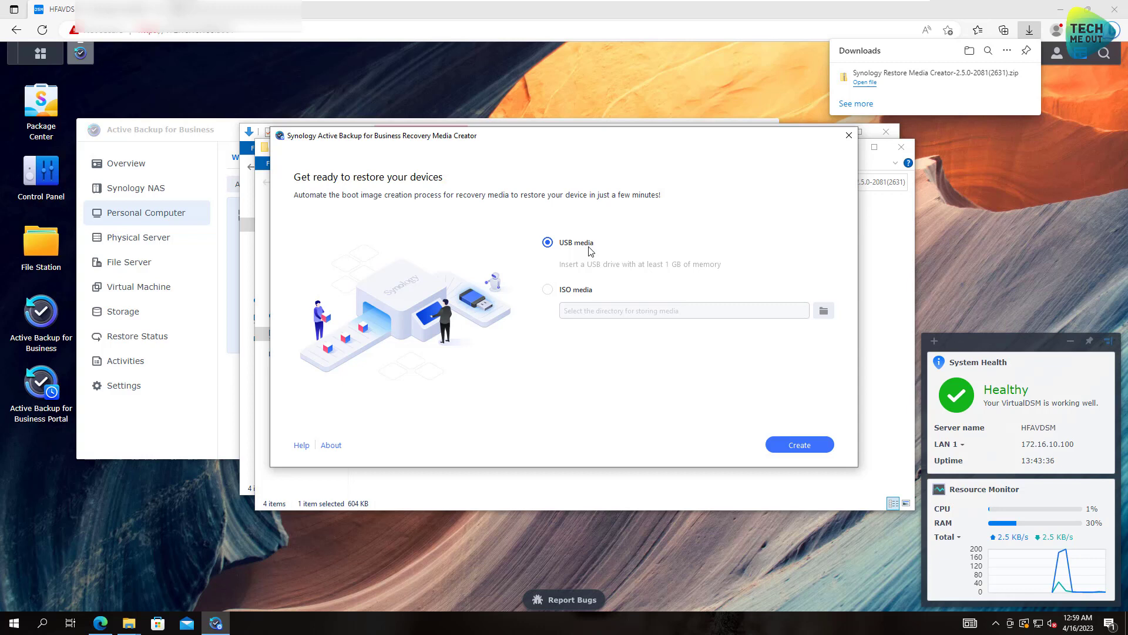
Select ISO media as the recovery media type and choose the user's Downloads folder as its storage location
click(548, 291)
click(823, 312)
click(336, 253)
click(729, 442)
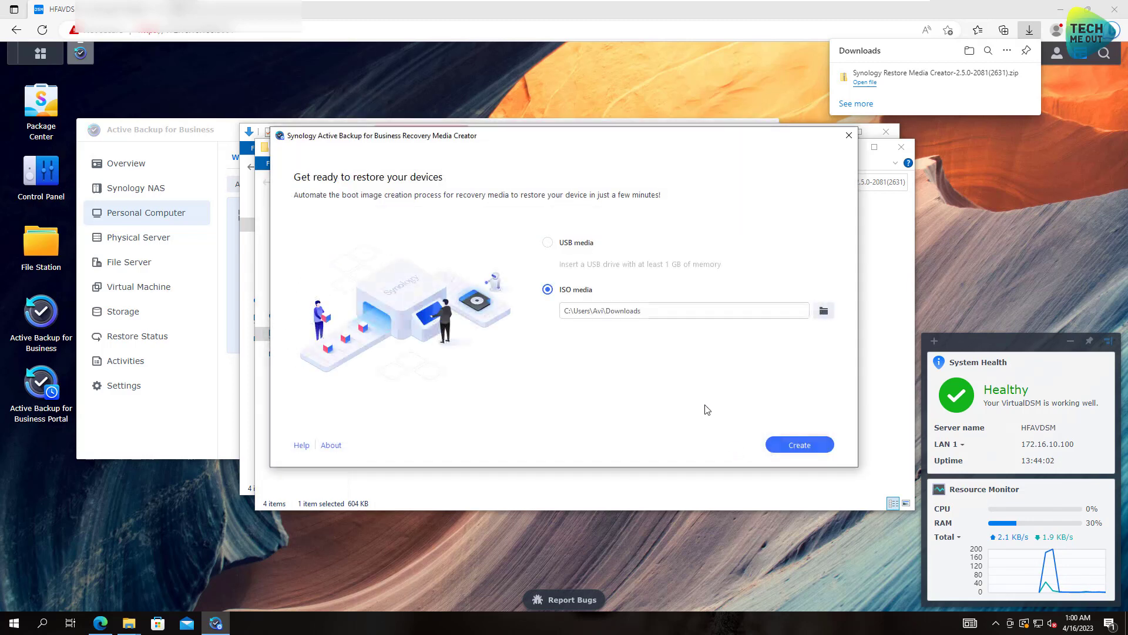
Start creating the media and install the required Windows ADK to C:\Program Files (x86)\Windows Kits\10\, accepting its license agreement
click(800, 445)
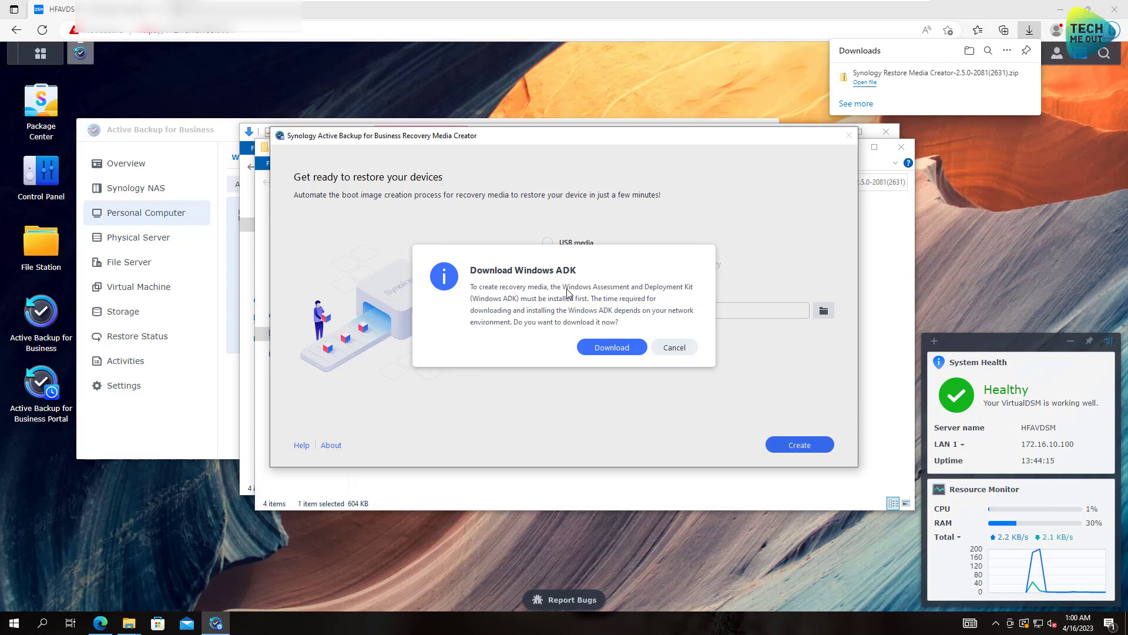
click(611, 347)
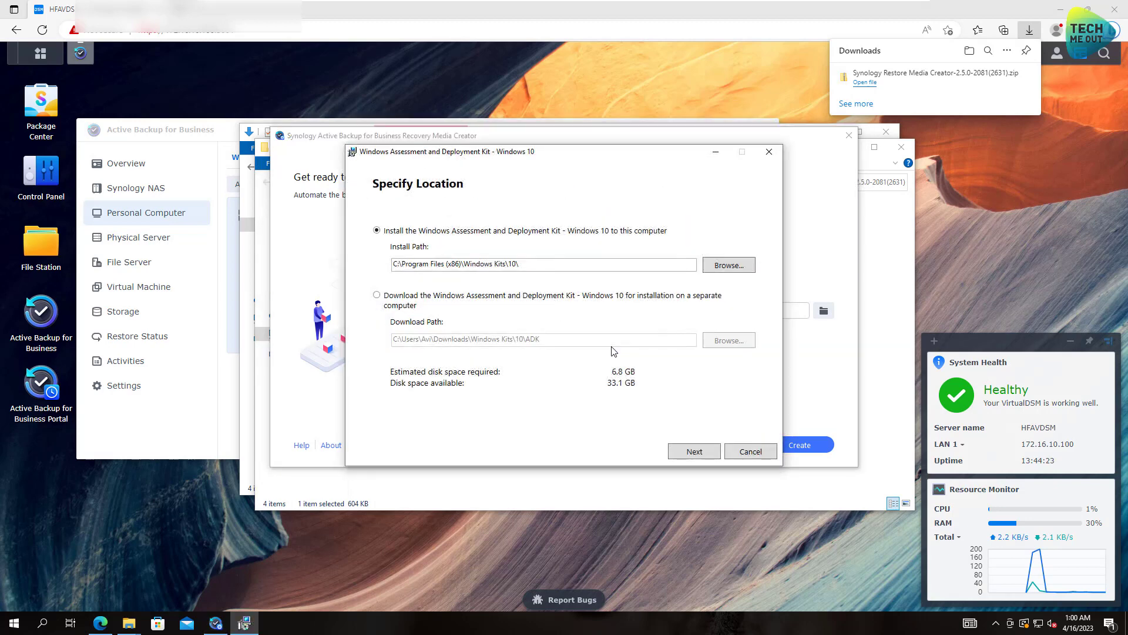
click(700, 460)
click(699, 456)
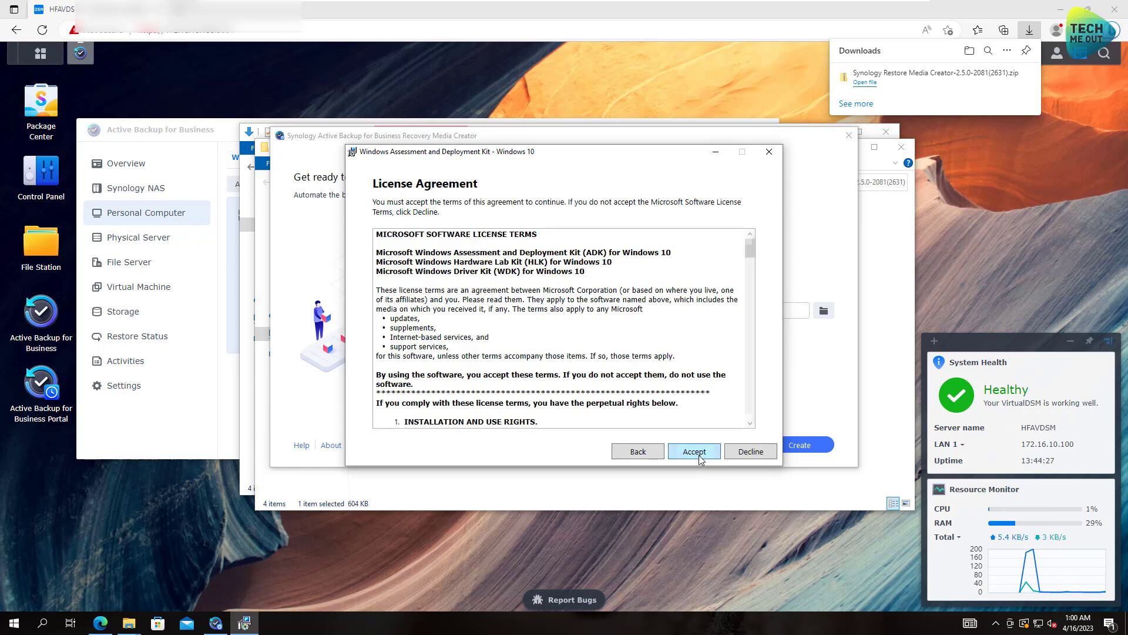
click(700, 454)
click(700, 456)
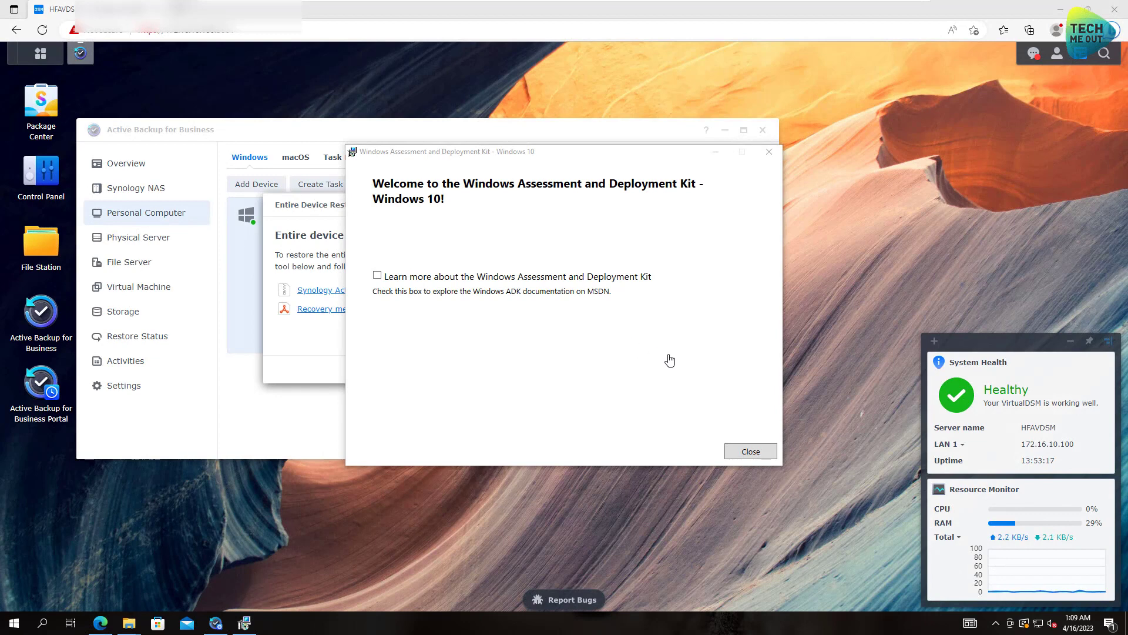
click(750, 451)
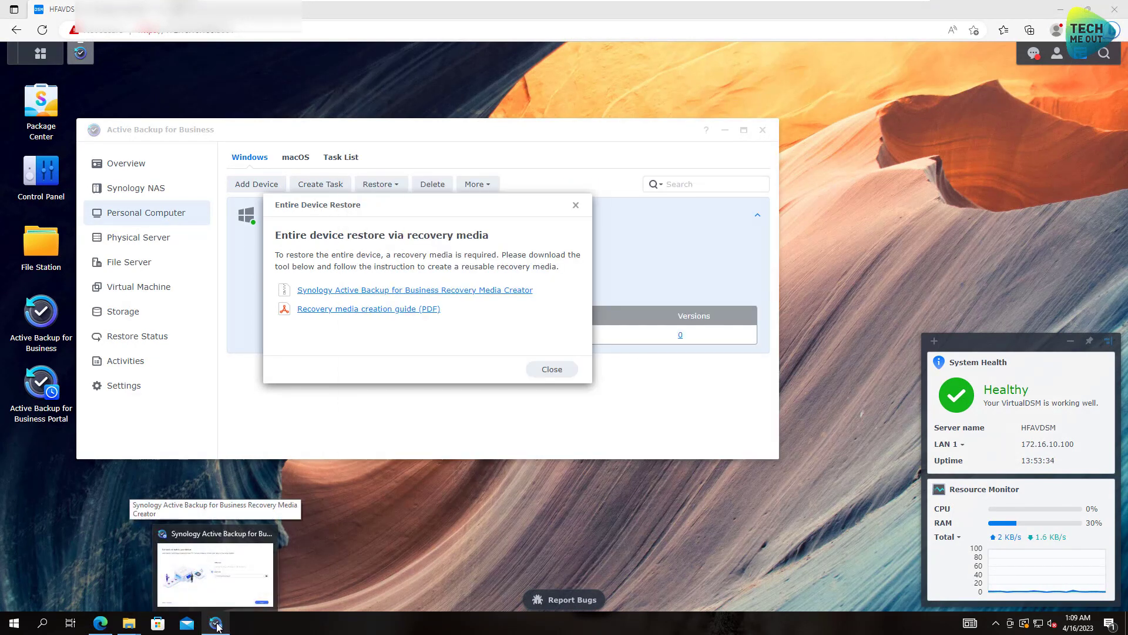
Create the ISO recovery media in the Recovery Media Creator and check the Synology Restore Media disc image in Downloads
click(217, 624)
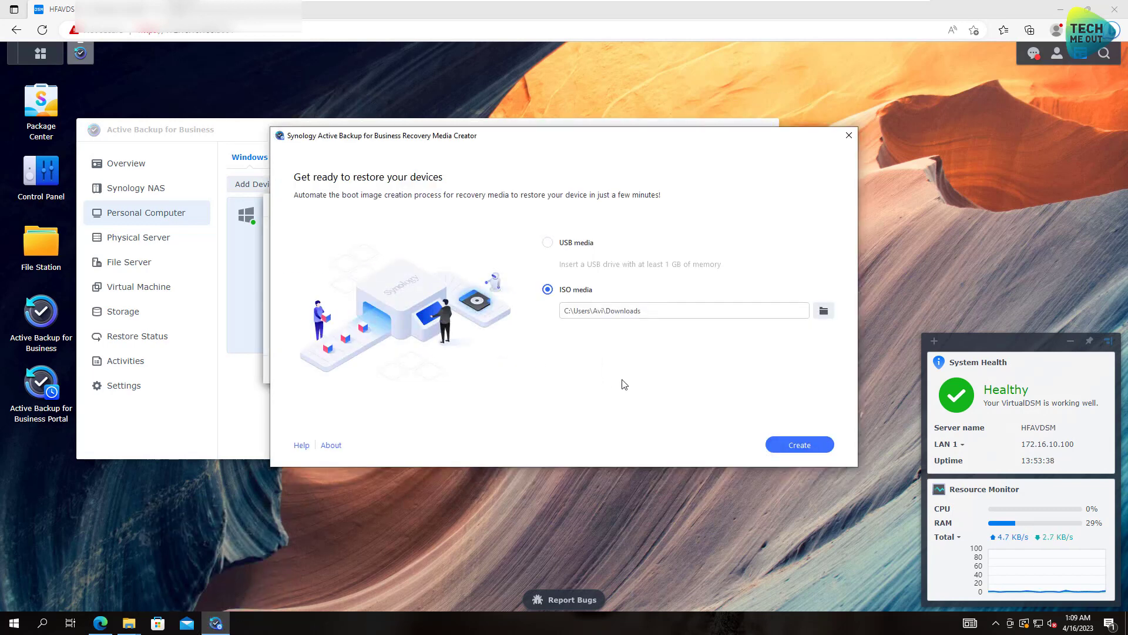
click(802, 450)
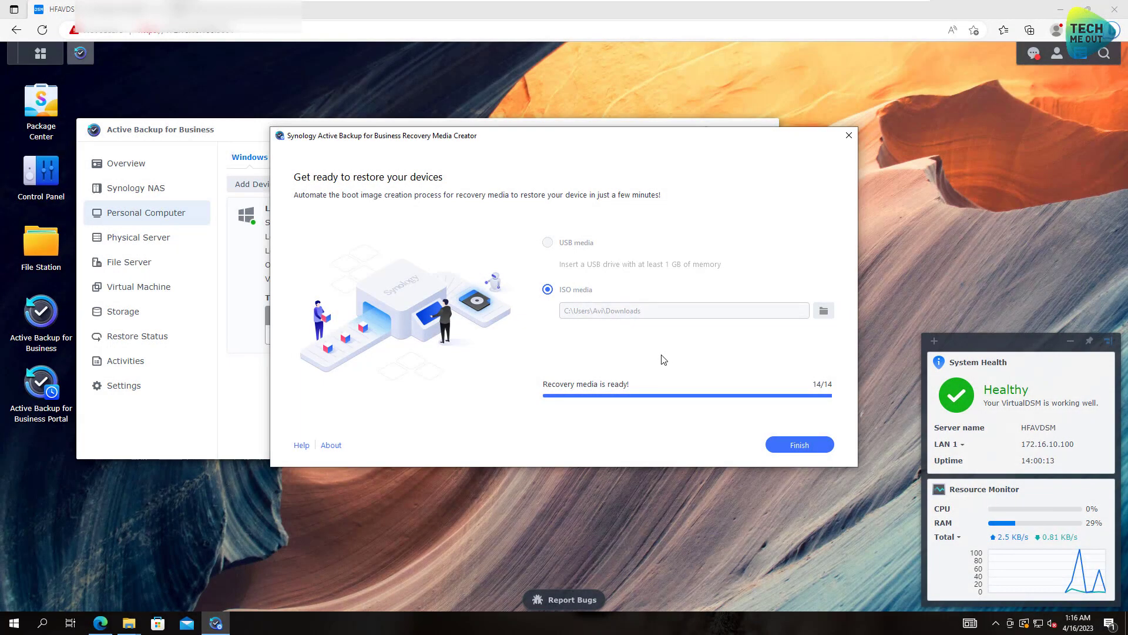
click(791, 451)
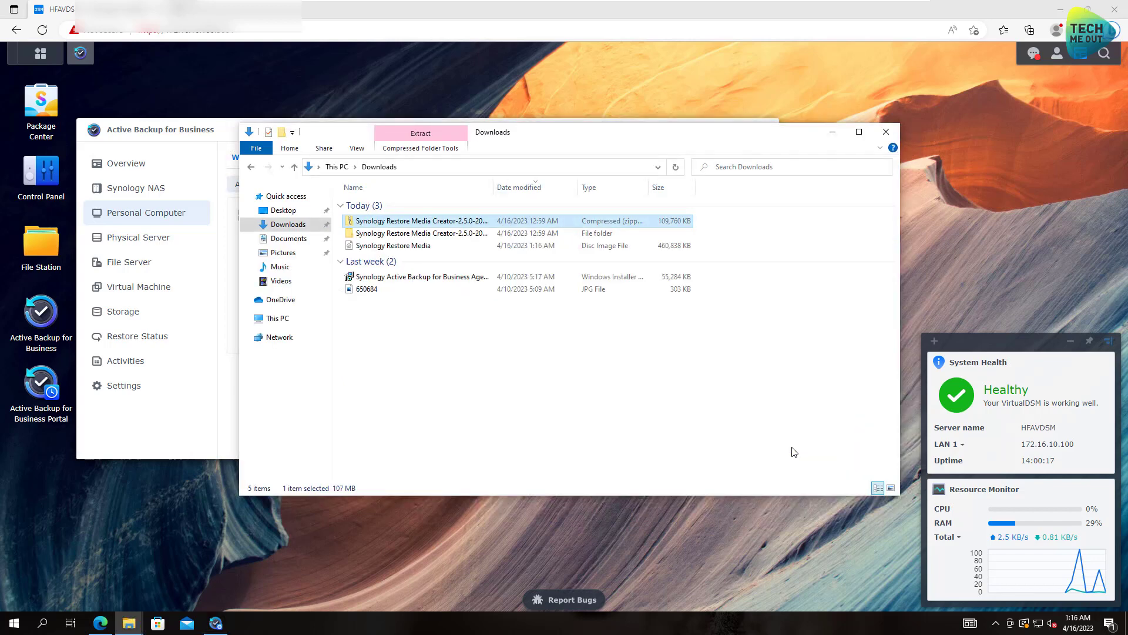
click(420, 246)
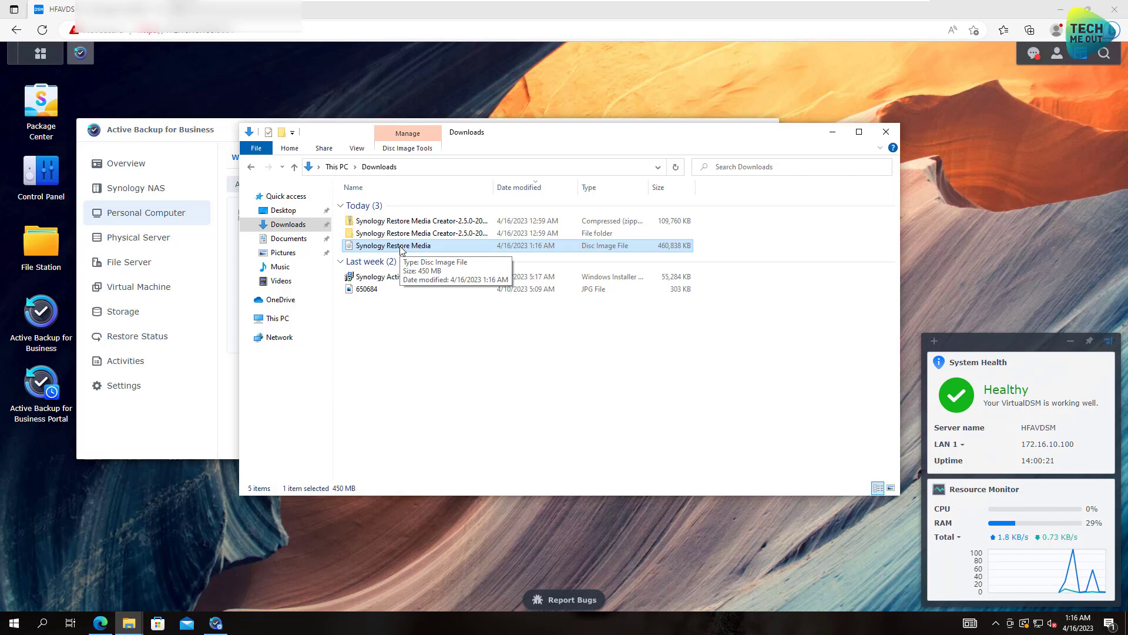
click(886, 132)
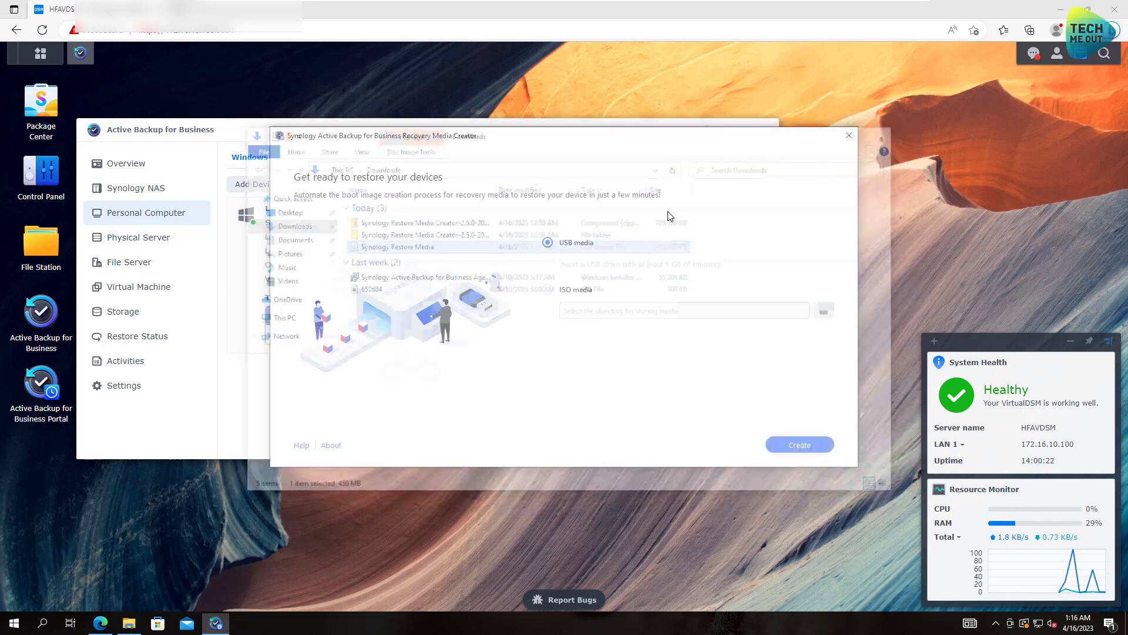
Exit the Recovery Media Creator and run the Helpdesk-System Drive Only backup task for LAB-WIN10, closing the browser when done
click(849, 135)
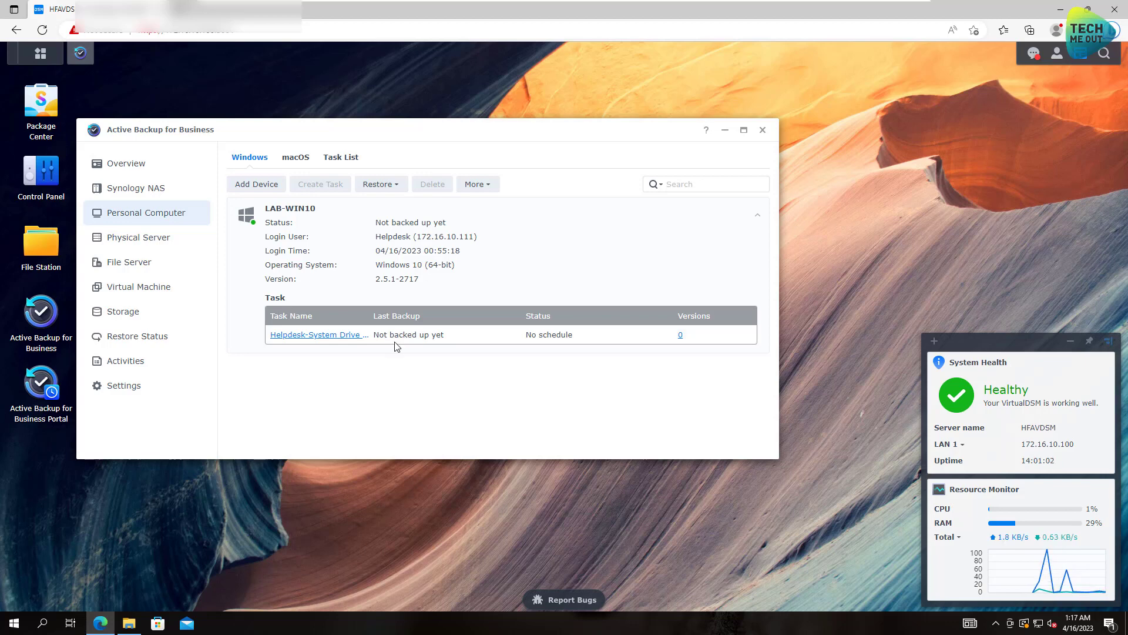
click(345, 163)
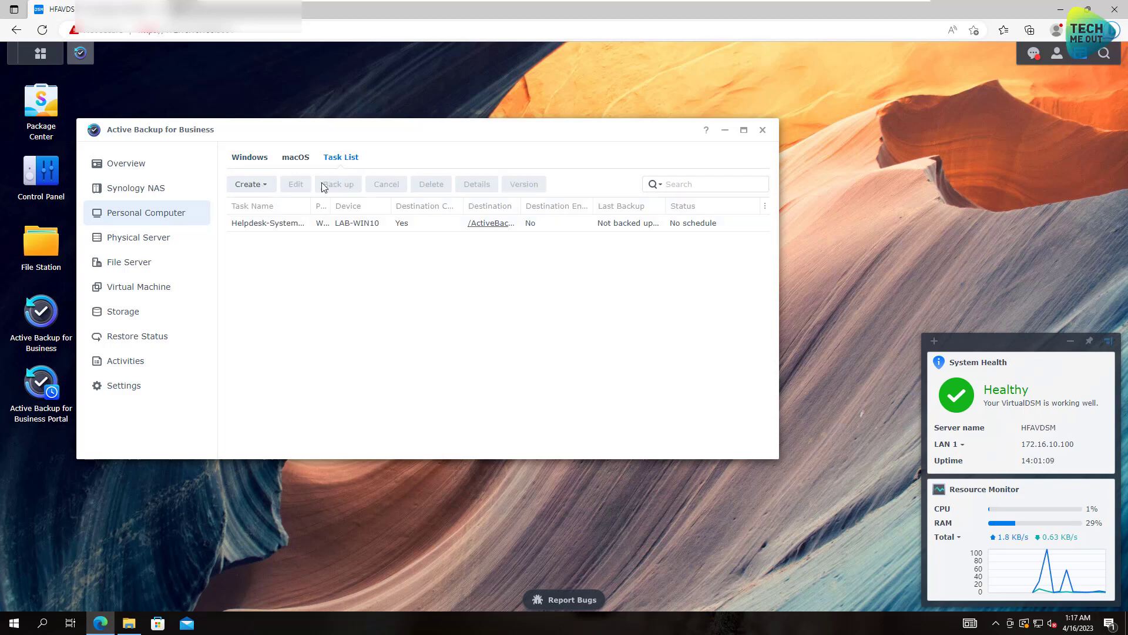
click(302, 228)
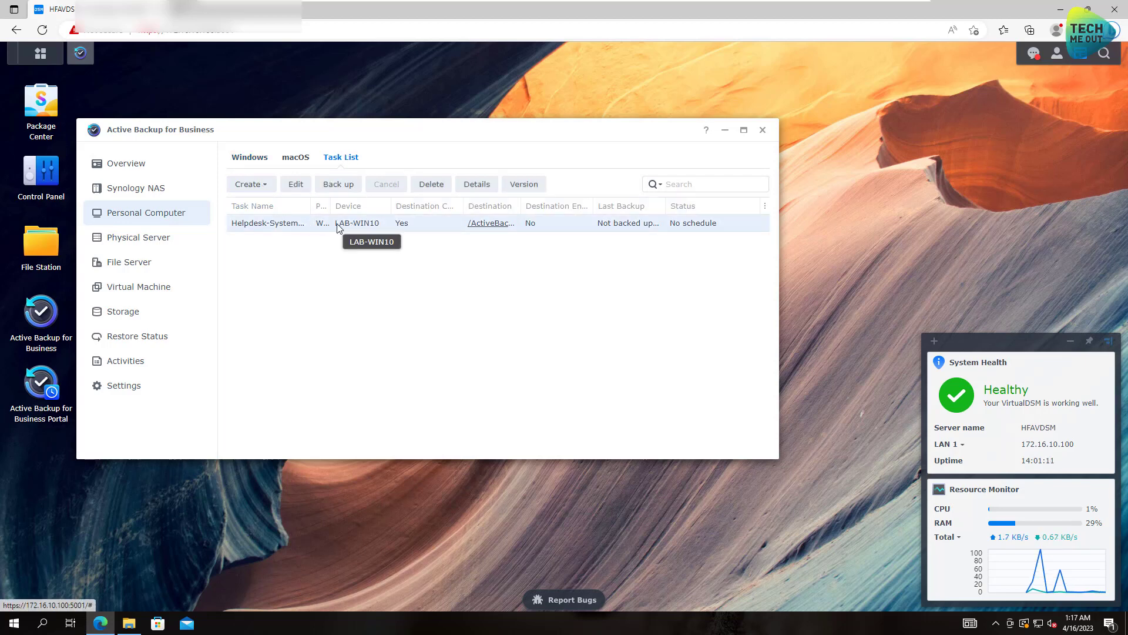
click(334, 187)
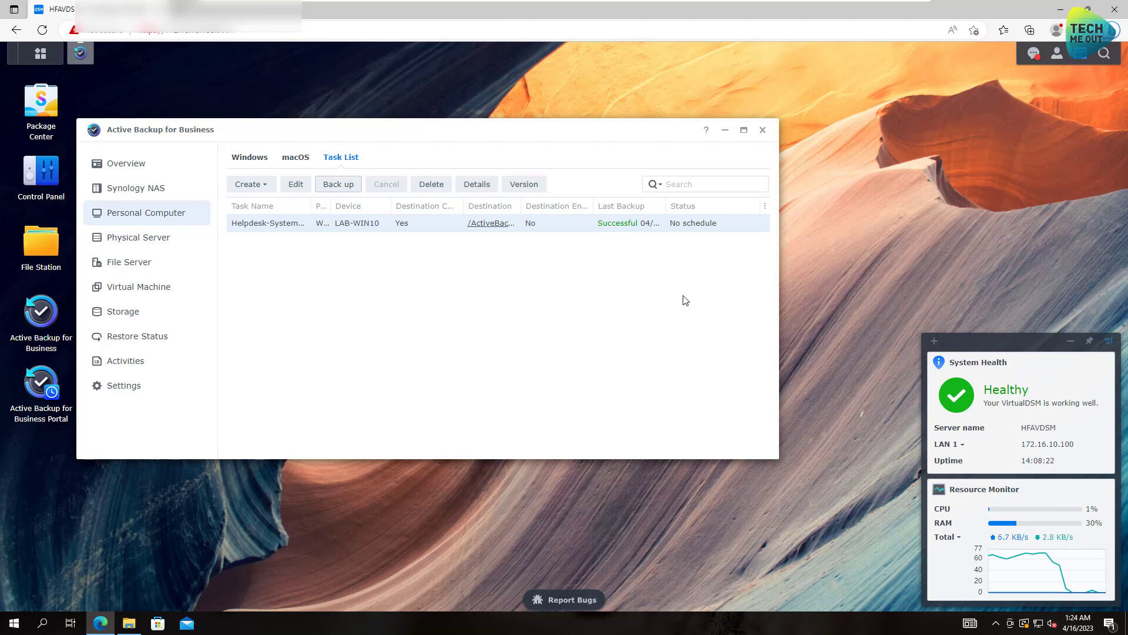
click(1107, 16)
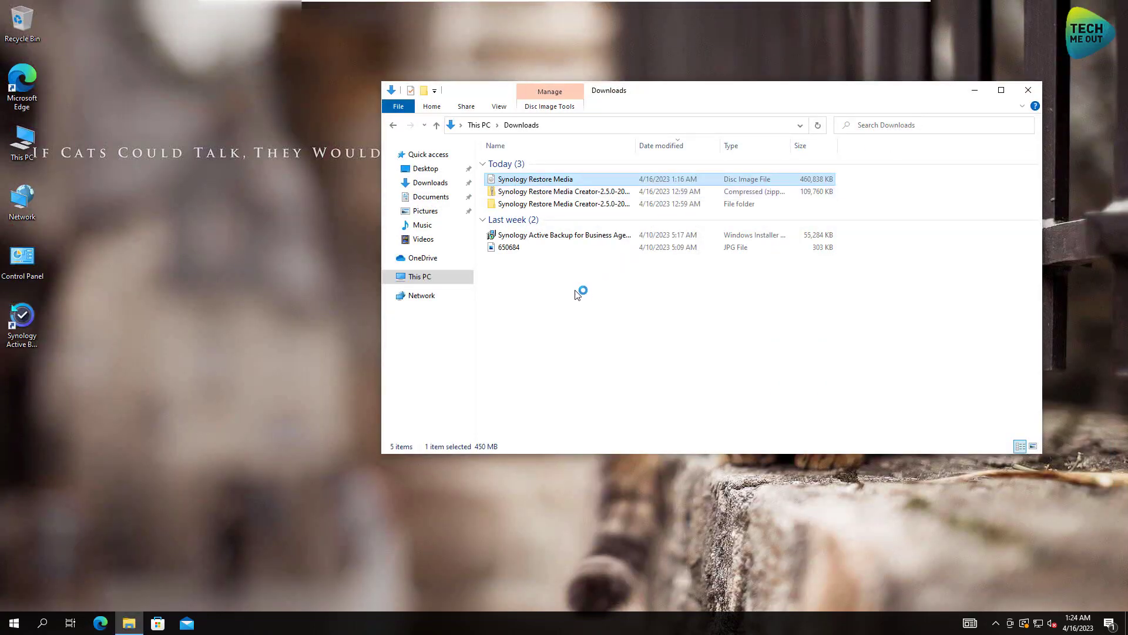
Permanently delete all the files and folders in Downloads
drag(576, 298, 531, 164)
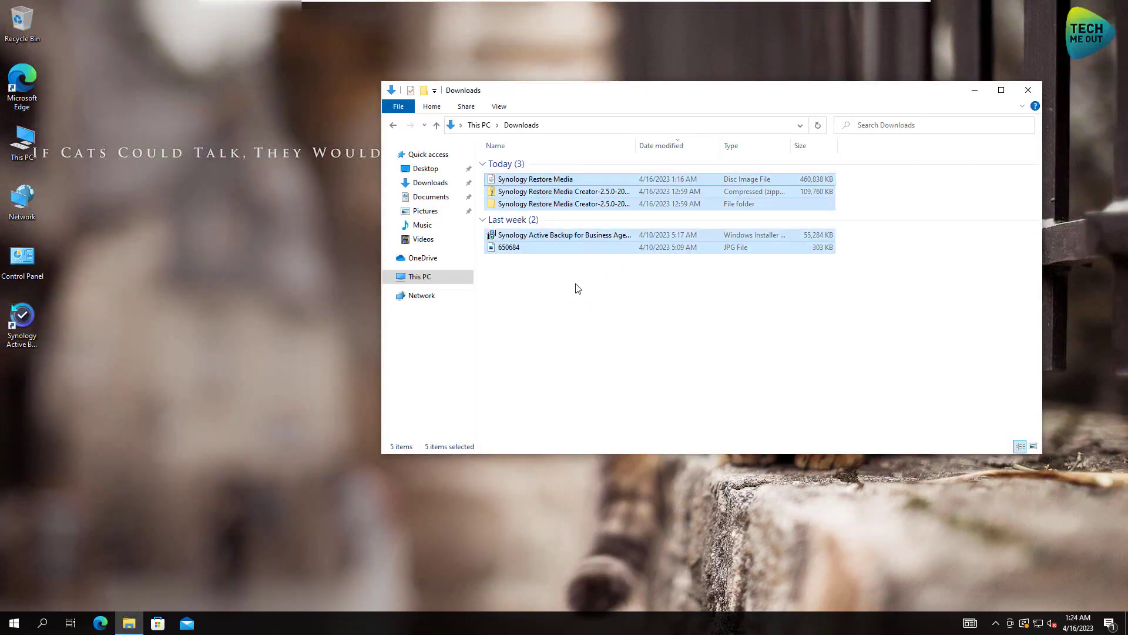
key(shift+Delete)
key(Return)
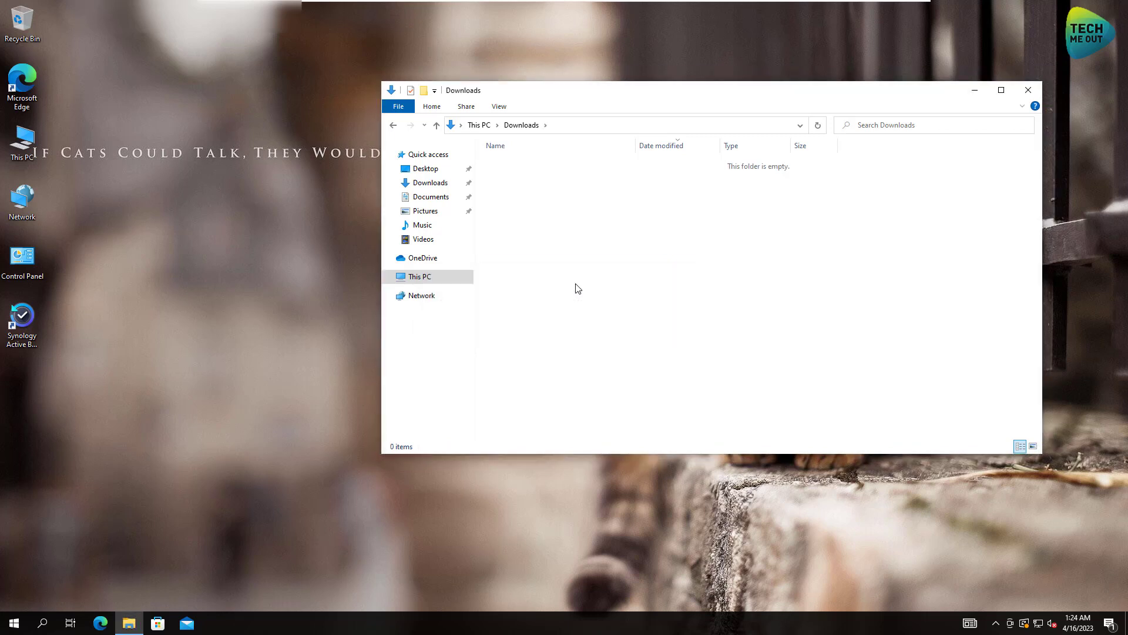
Permanently delete the 650684 image and the Contract file from the Critical Data folder on the C: drive
click(429, 280)
double_click(547, 299)
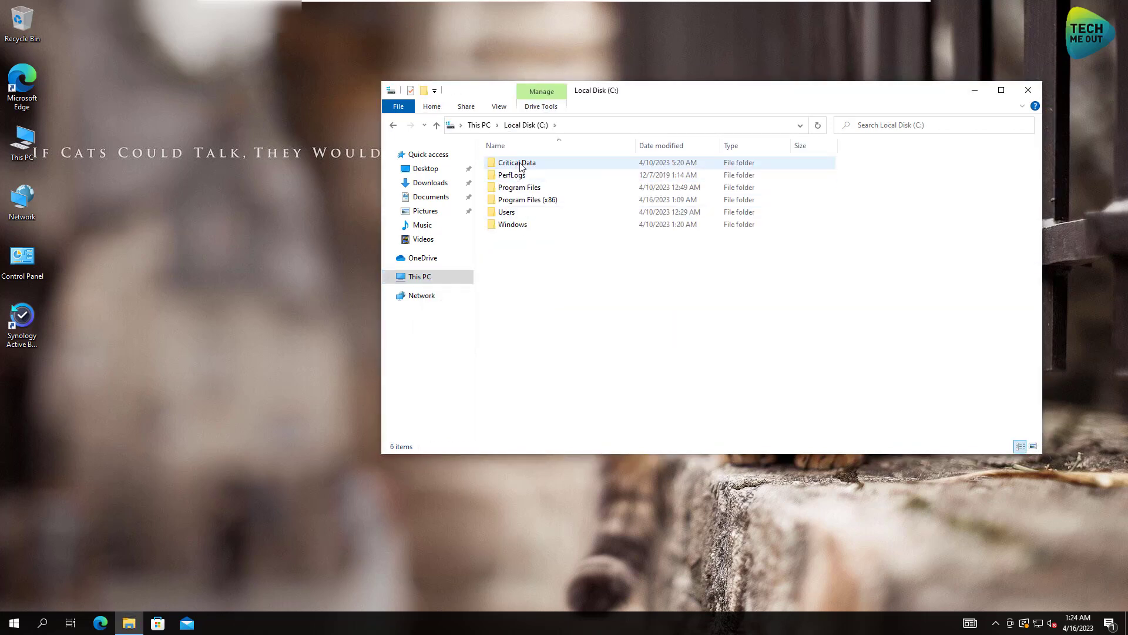
mouse_move(520, 168)
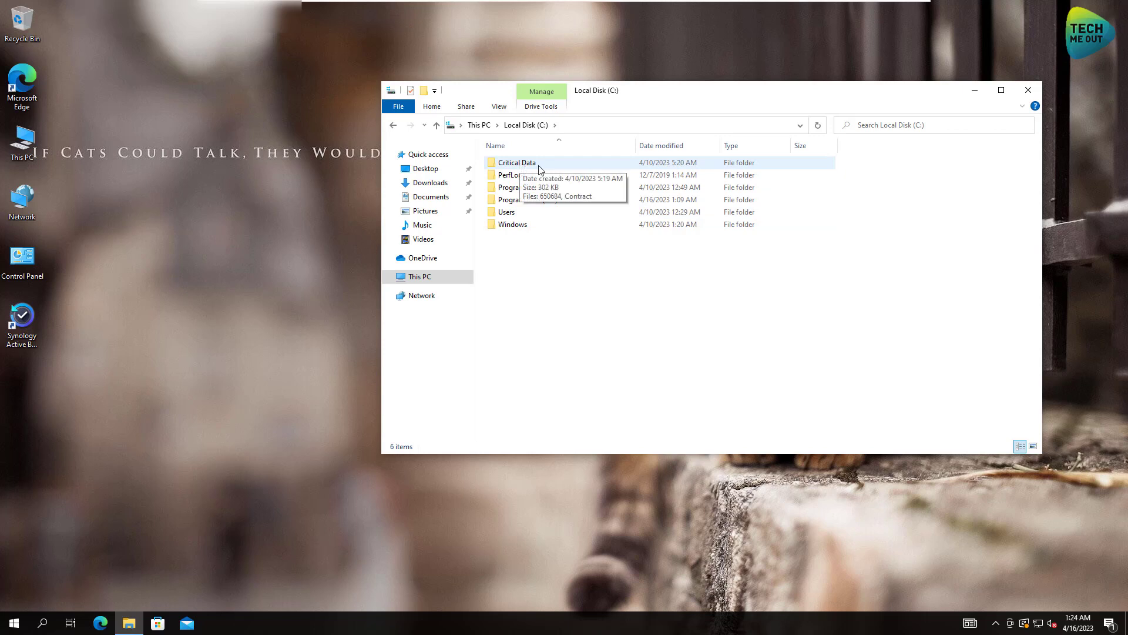
double_click(540, 169)
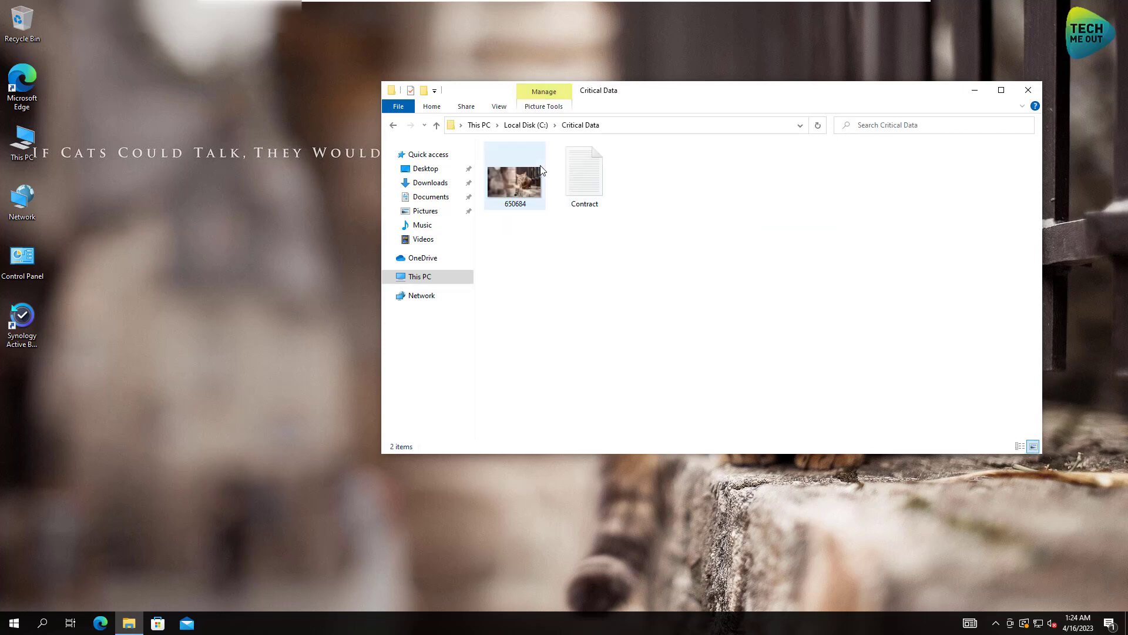
click(577, 188)
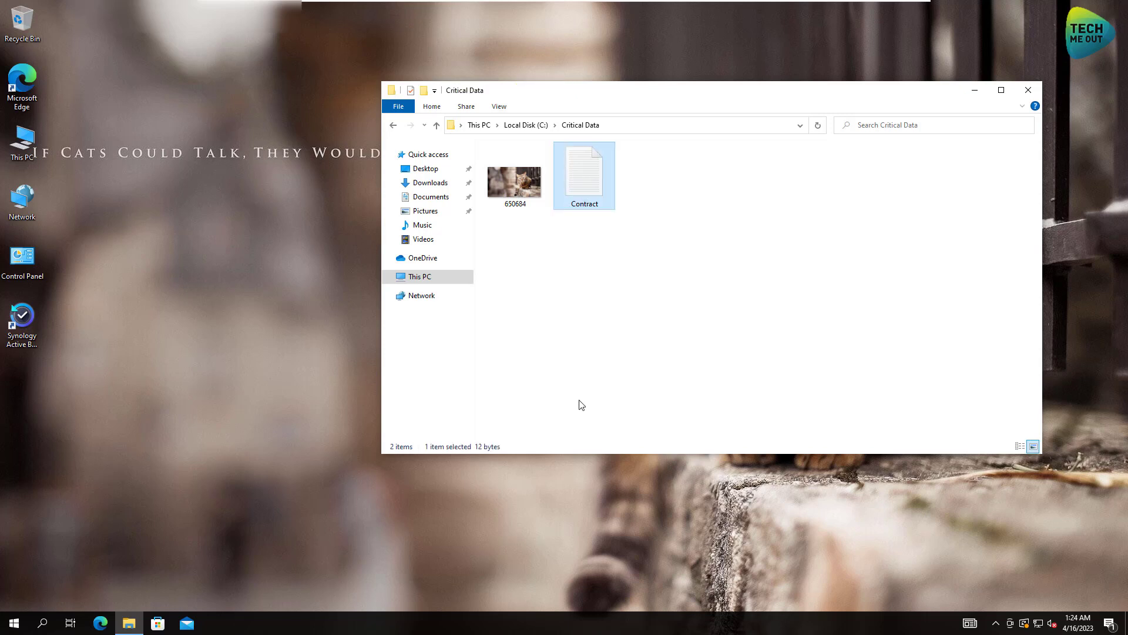
drag(666, 300, 493, 183)
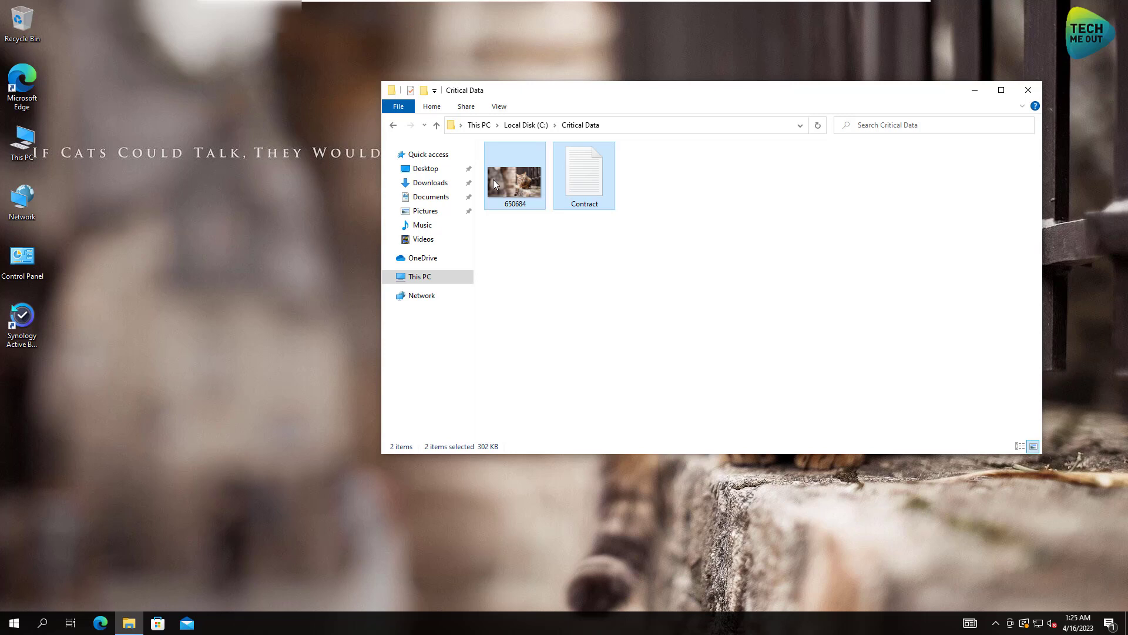
key(shift+Delete)
key(Return)
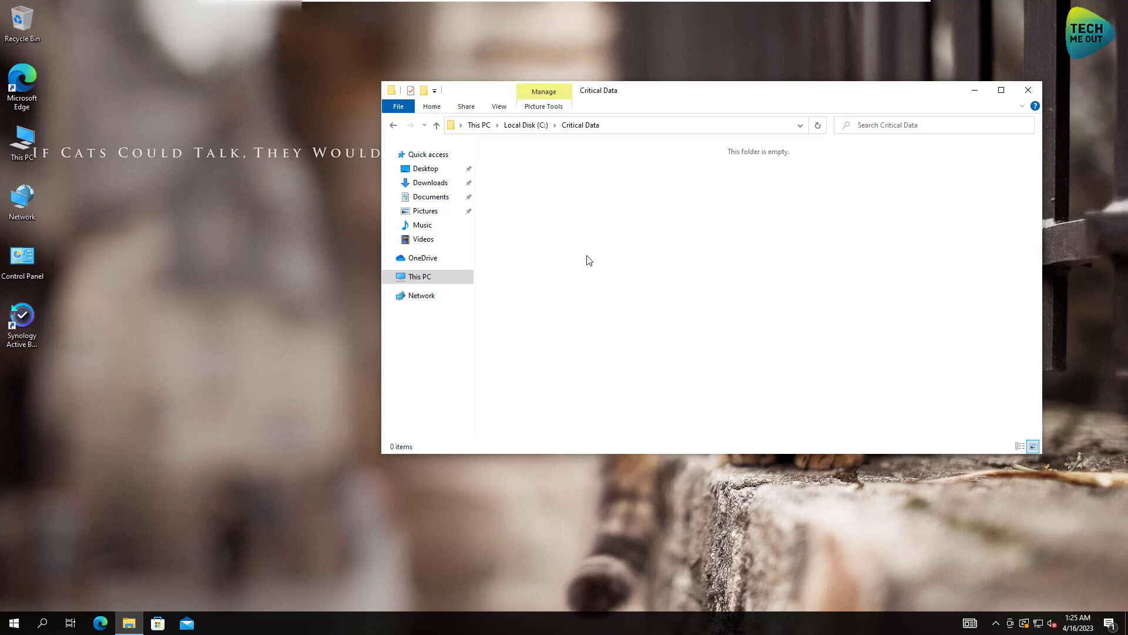
Open the restore portal from the Synology Active Backup for Business Agent
click(996, 624)
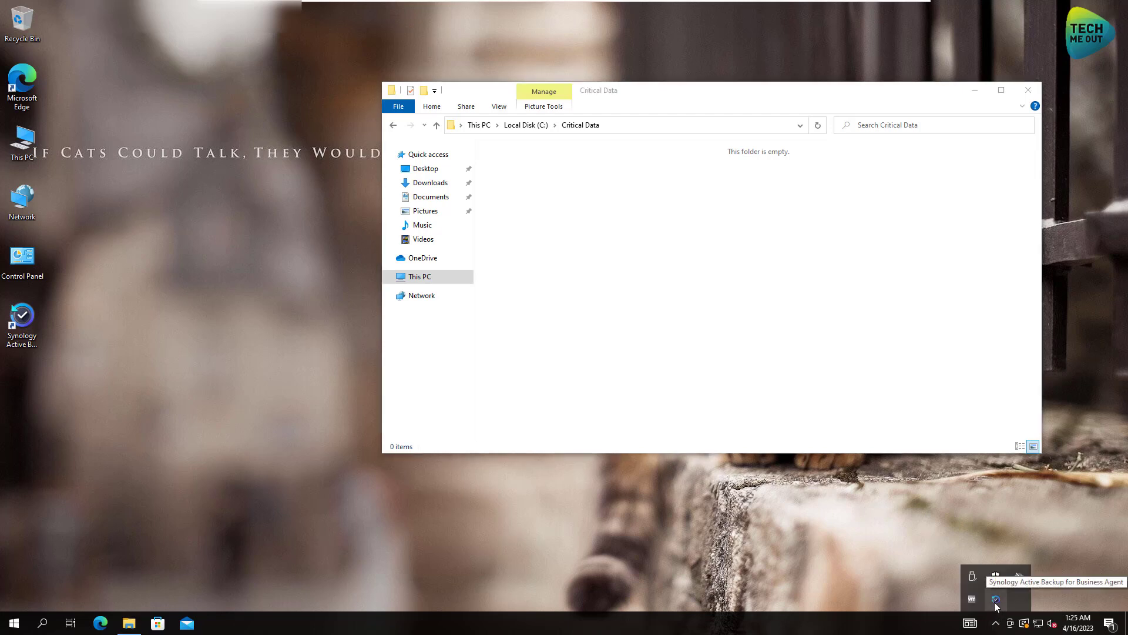
click(995, 600)
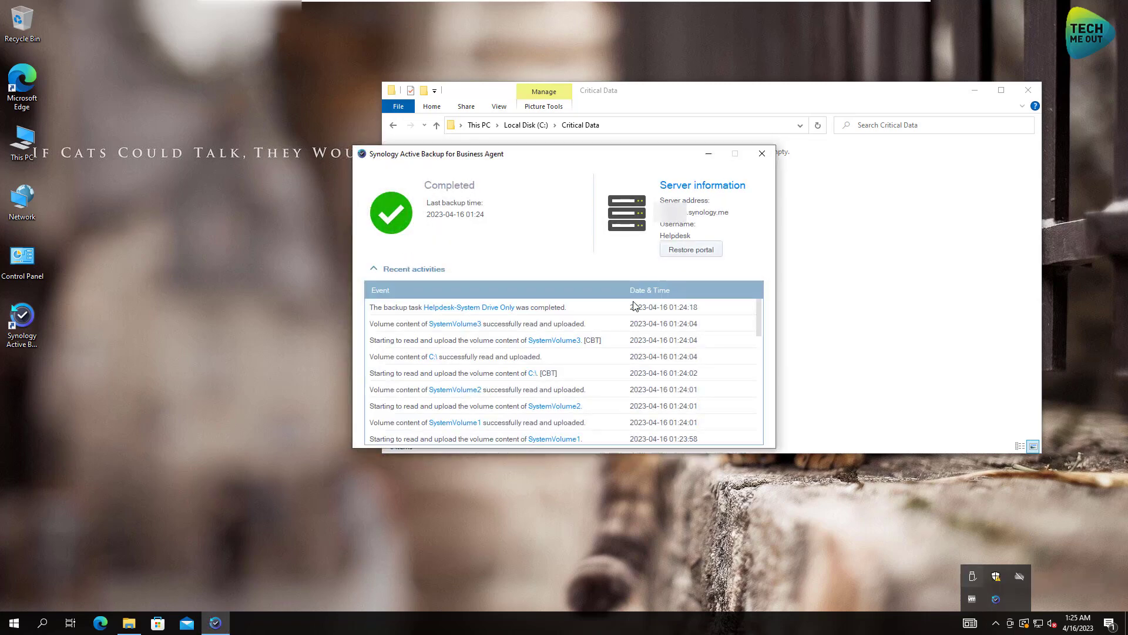
click(699, 251)
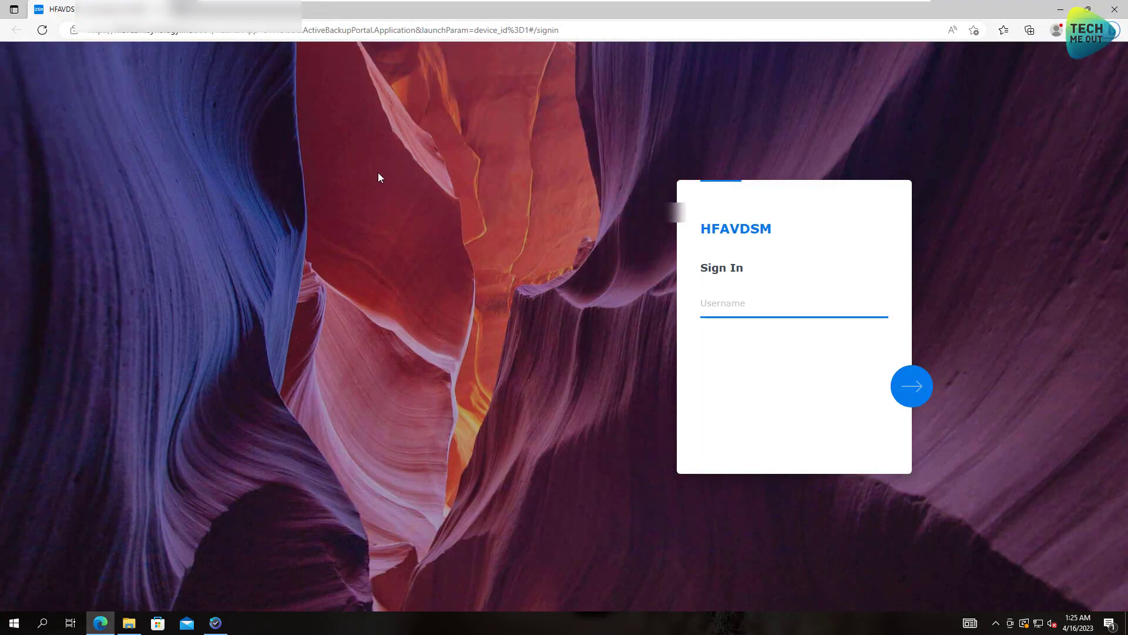
Sign in to the restore portal as helpdesk with the account password and dismiss the browser's offer to save it
click(718, 305)
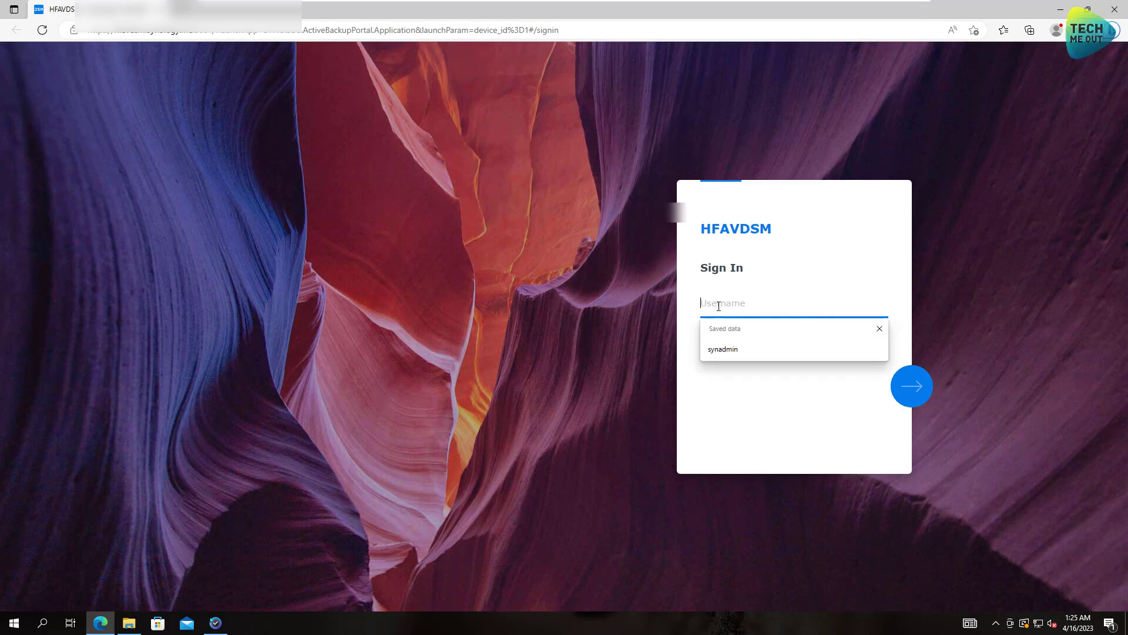
click(749, 413)
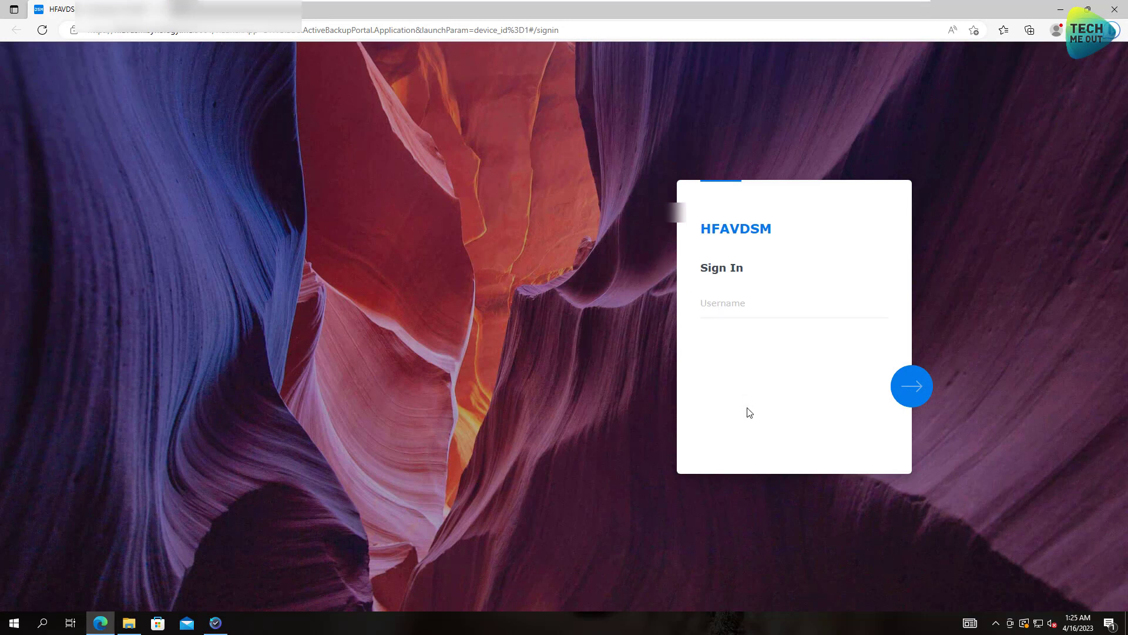
click(742, 306)
text(he)
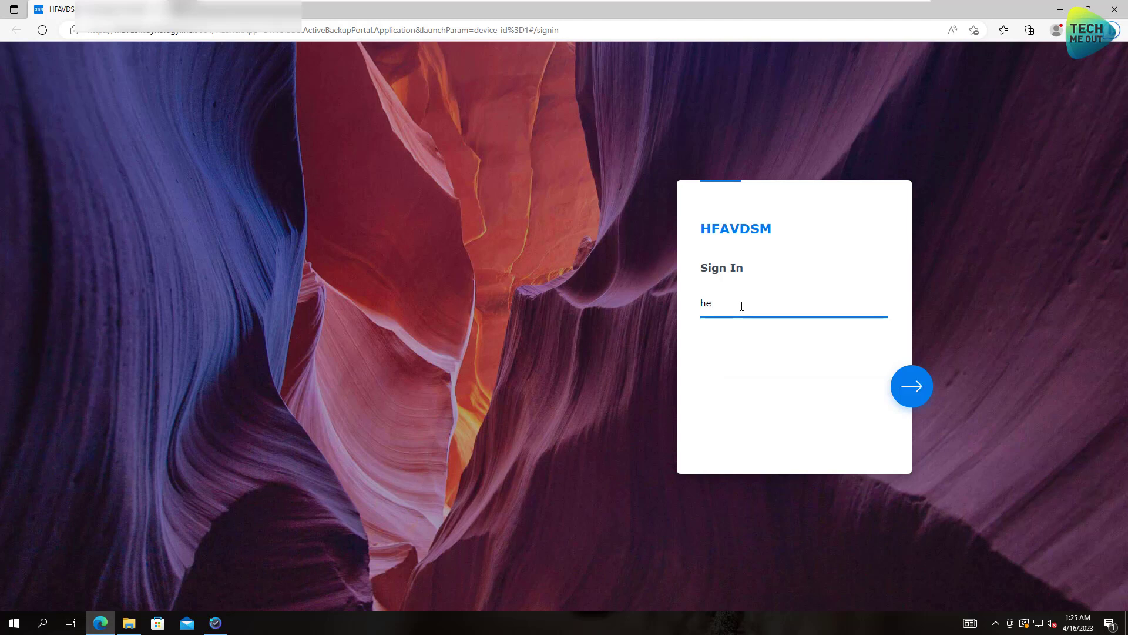
text(lpdesk)
key(Return)
text(•••••••••)
key(Return)
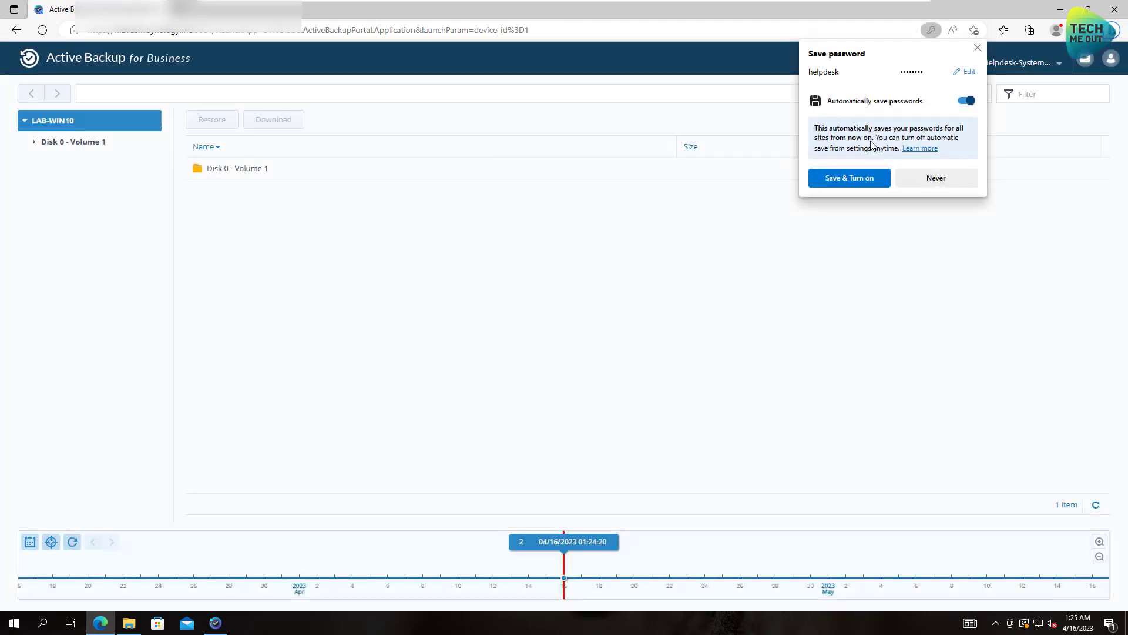
click(977, 47)
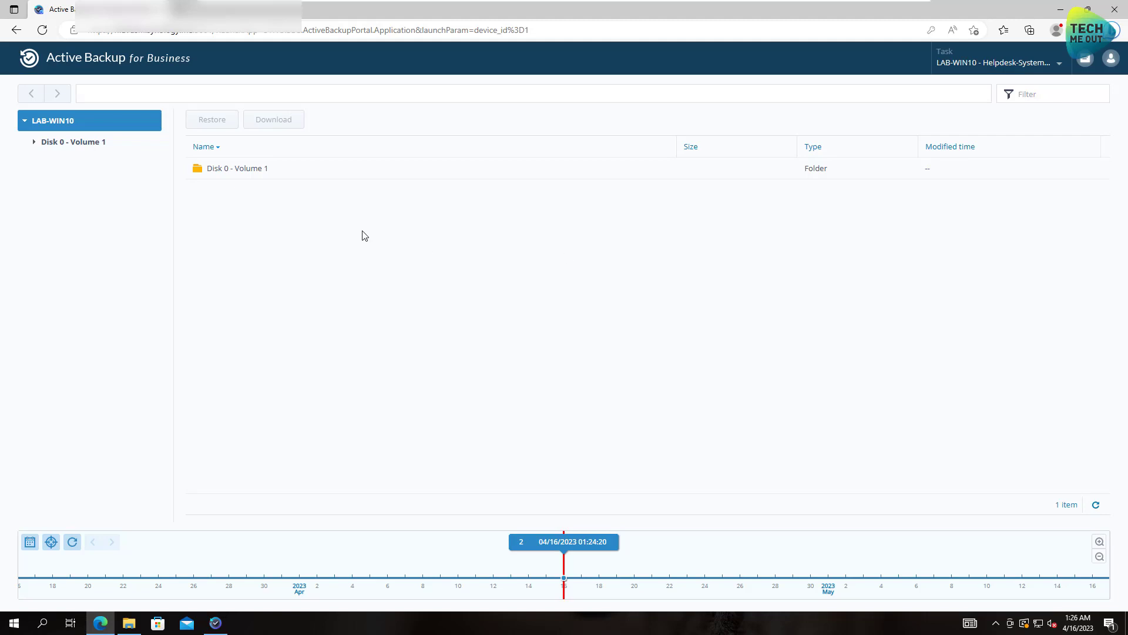
Restore Contract.txt from the Critical Data folder of Disk 0 - Volume 1 to C:/Critical Data on LAB-WIN10
click(80, 147)
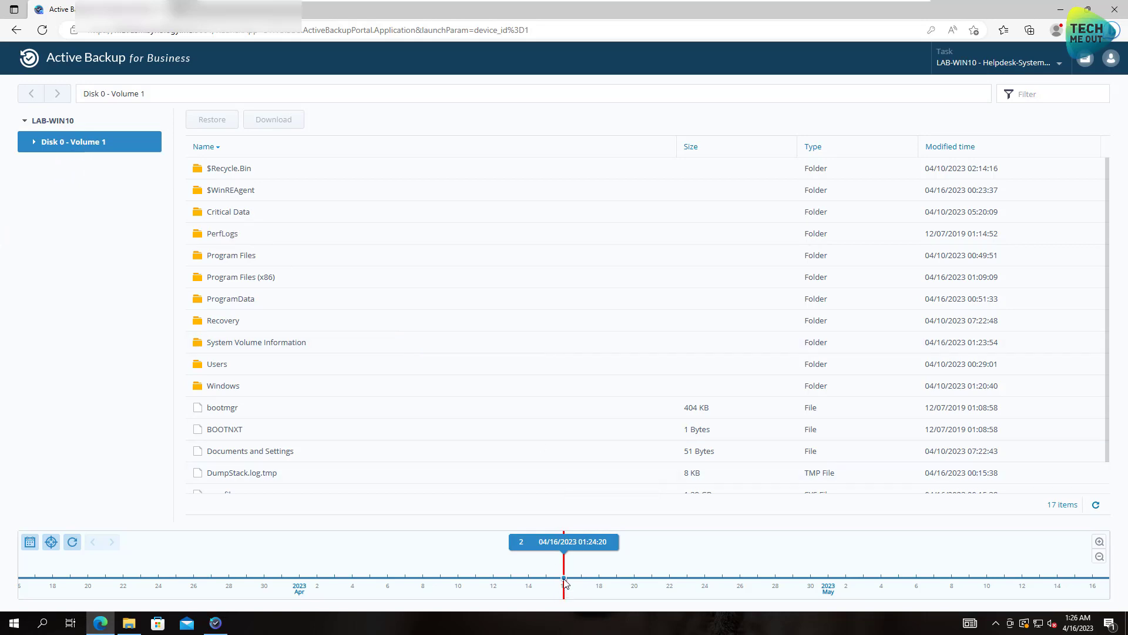
double_click(257, 216)
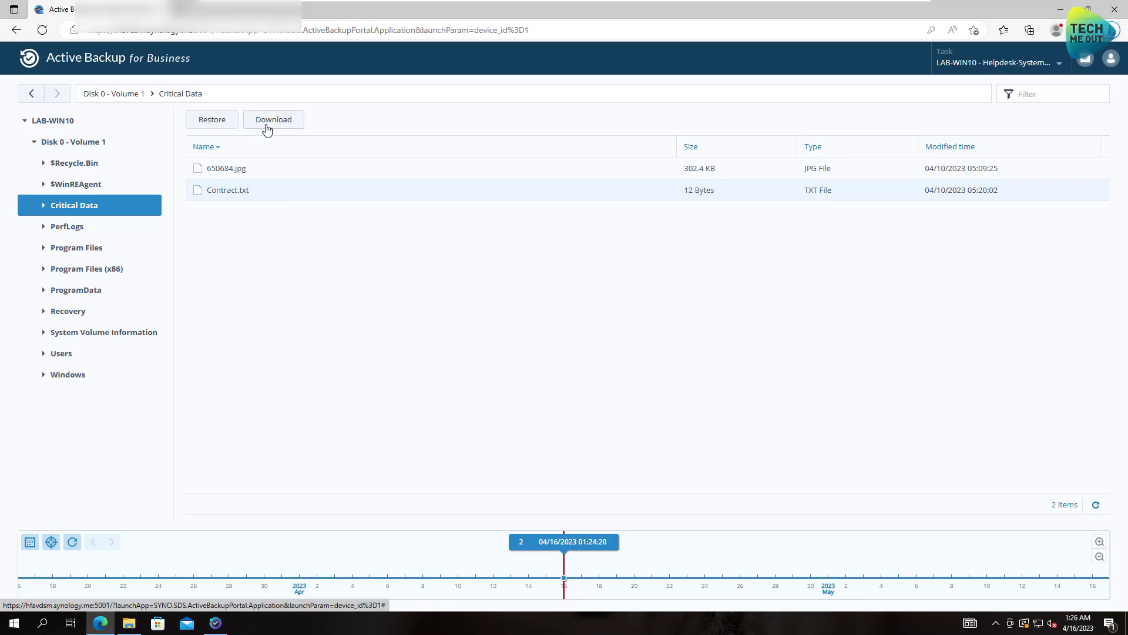
click(210, 125)
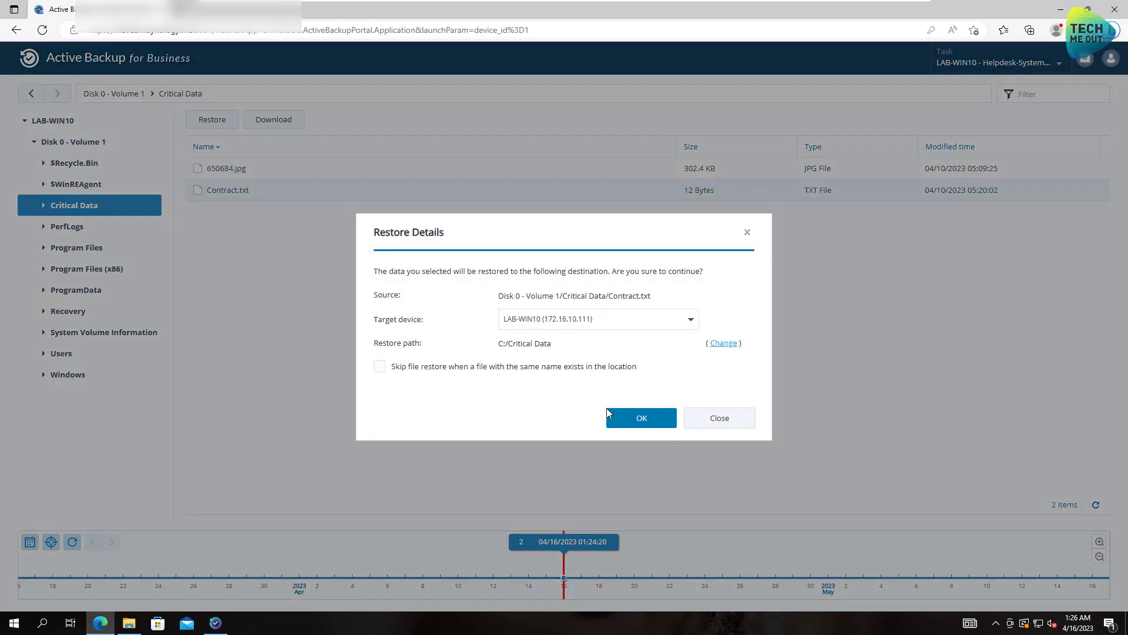
click(636, 420)
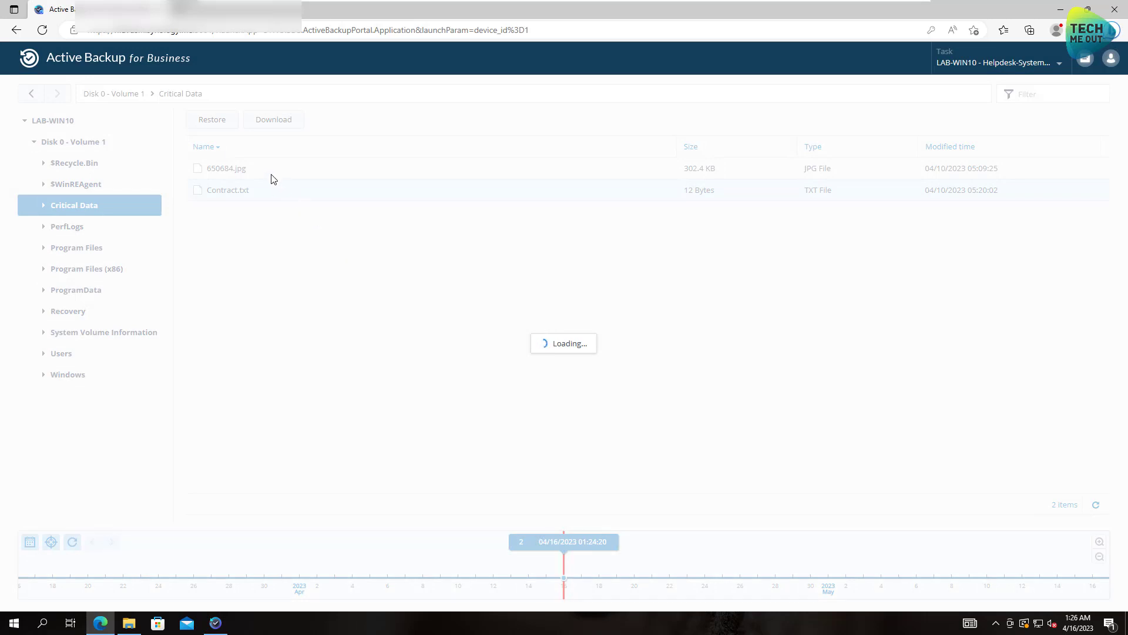
Restore 650684.jpg to C:/Critical Data on LAB-WIN10 and close the portal
click(242, 174)
click(215, 125)
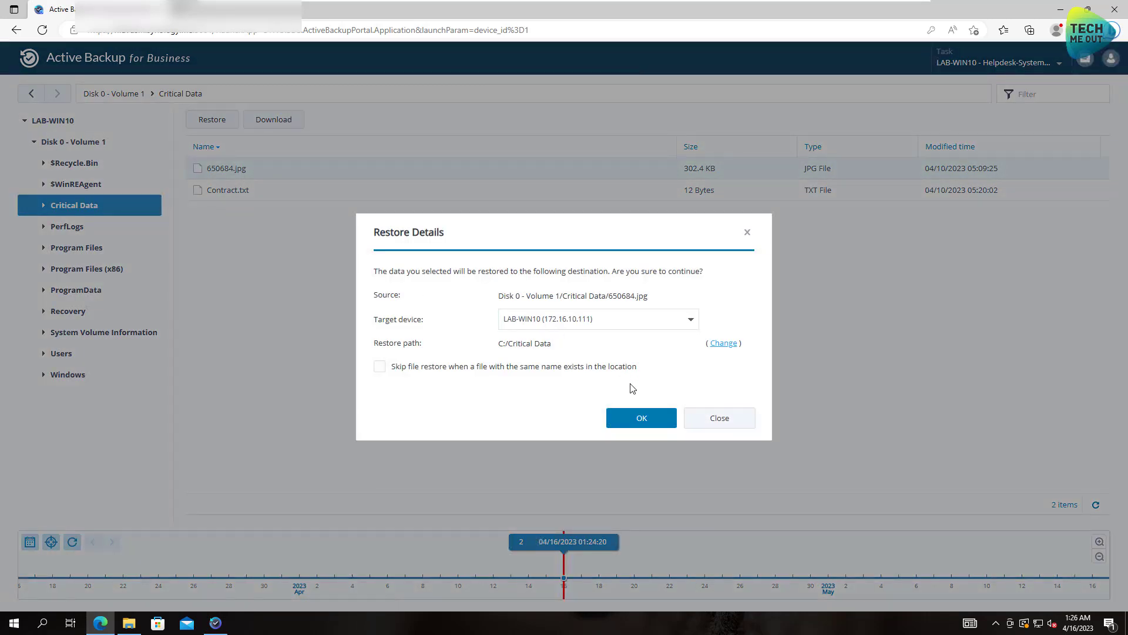
click(644, 428)
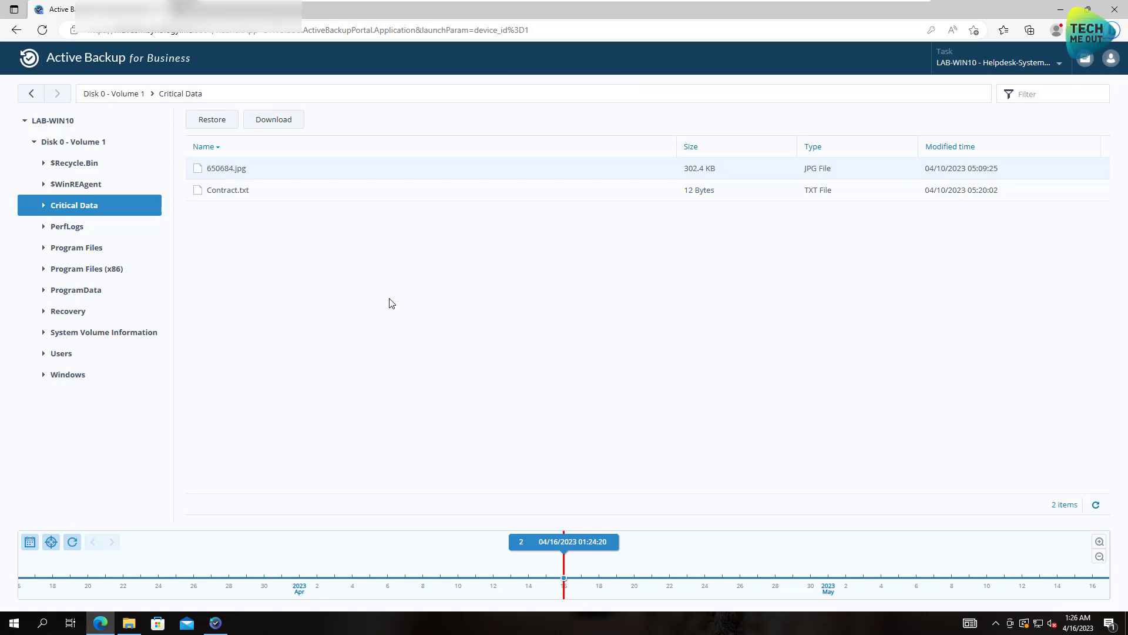
click(1111, 14)
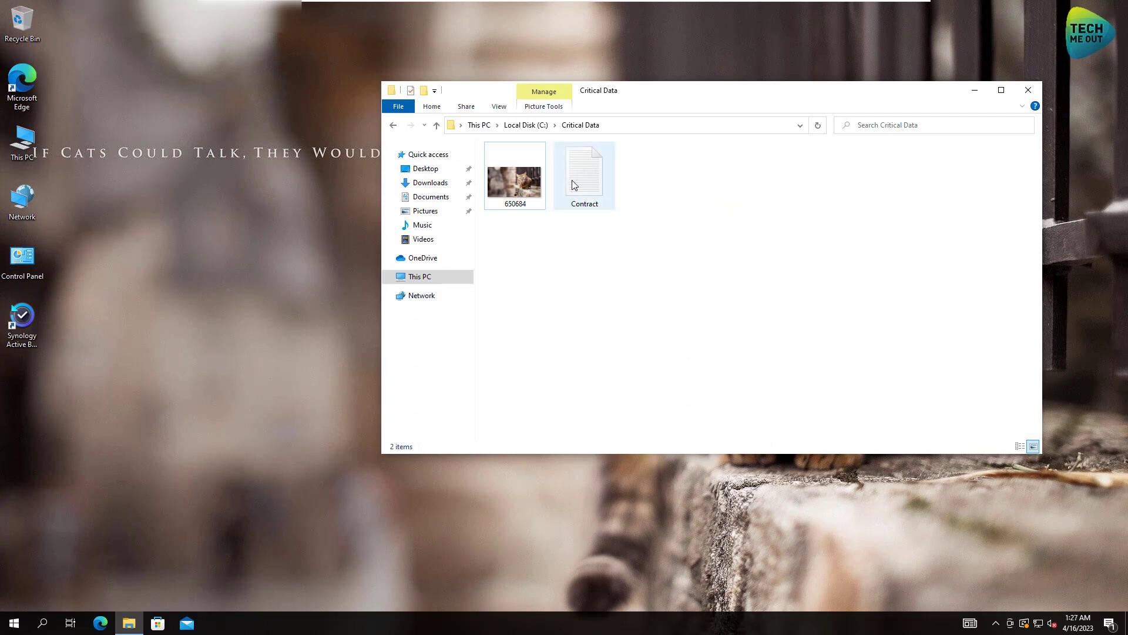
Check the 650684 and Contract files in the Critical Data folder and close the folder window
click(523, 180)
click(581, 185)
click(529, 194)
click(561, 186)
click(656, 295)
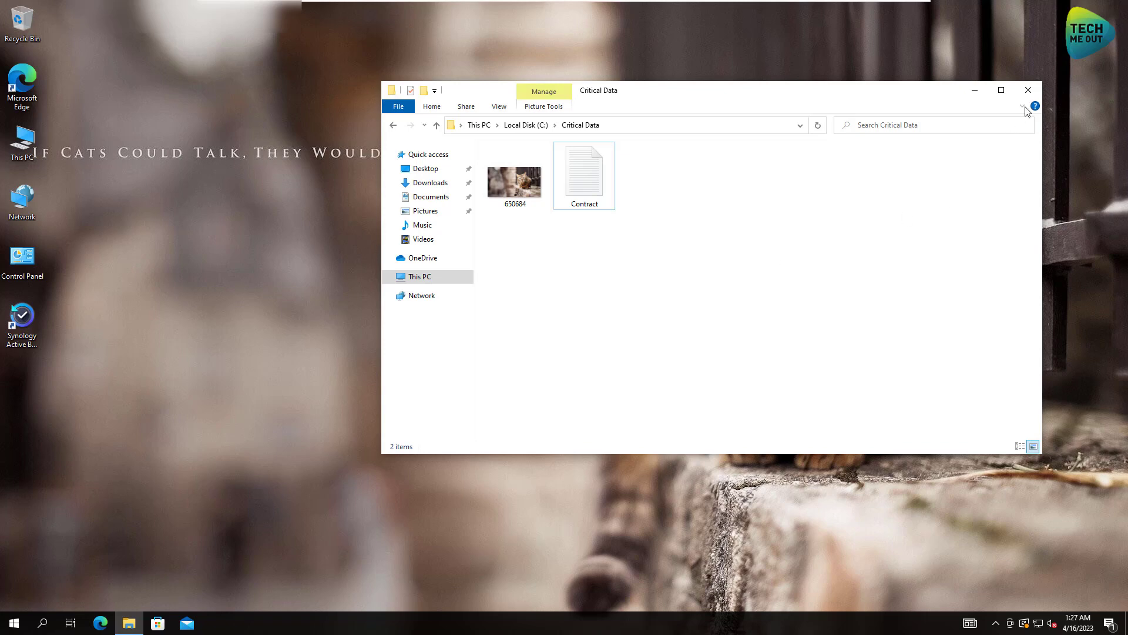
click(1030, 92)
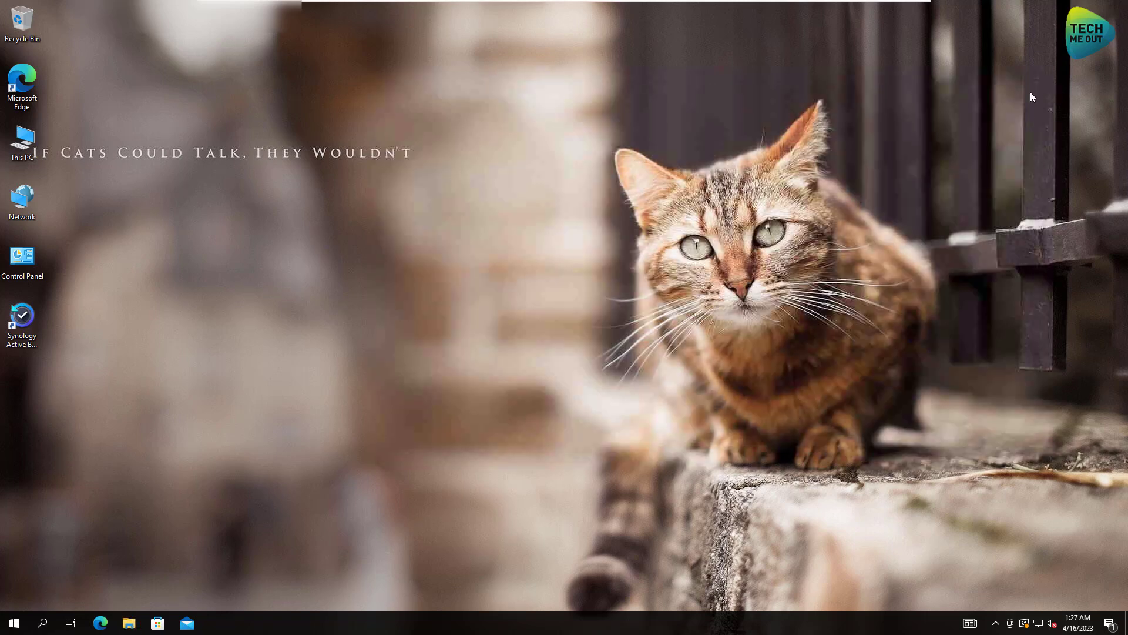
Shut down the Windows 10 client without installing updates
click(14, 622)
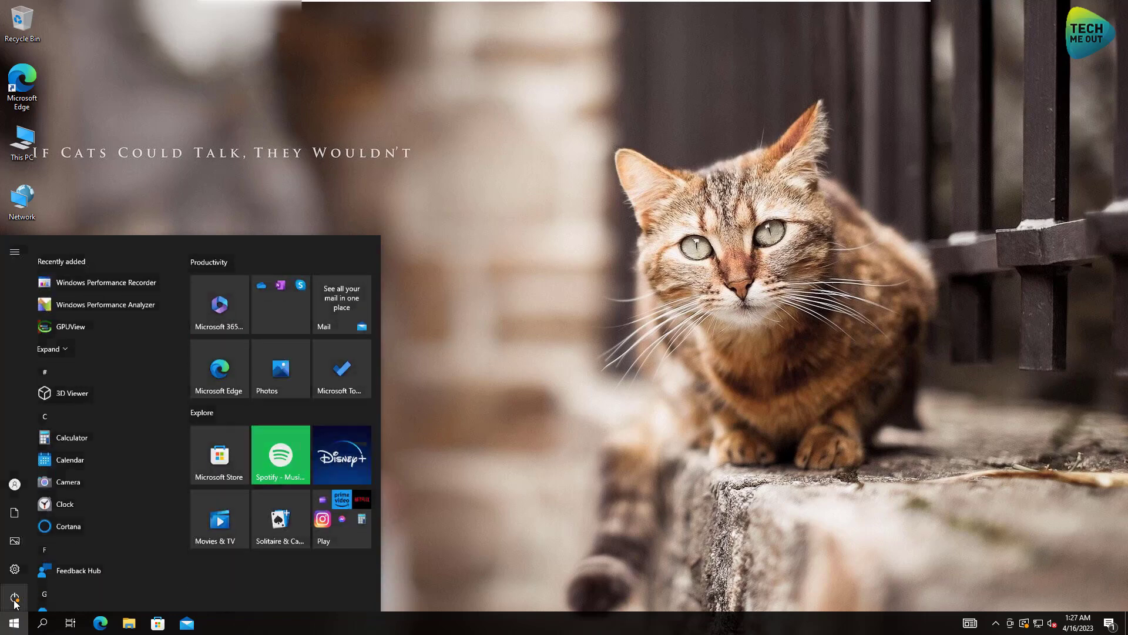
click(14, 597)
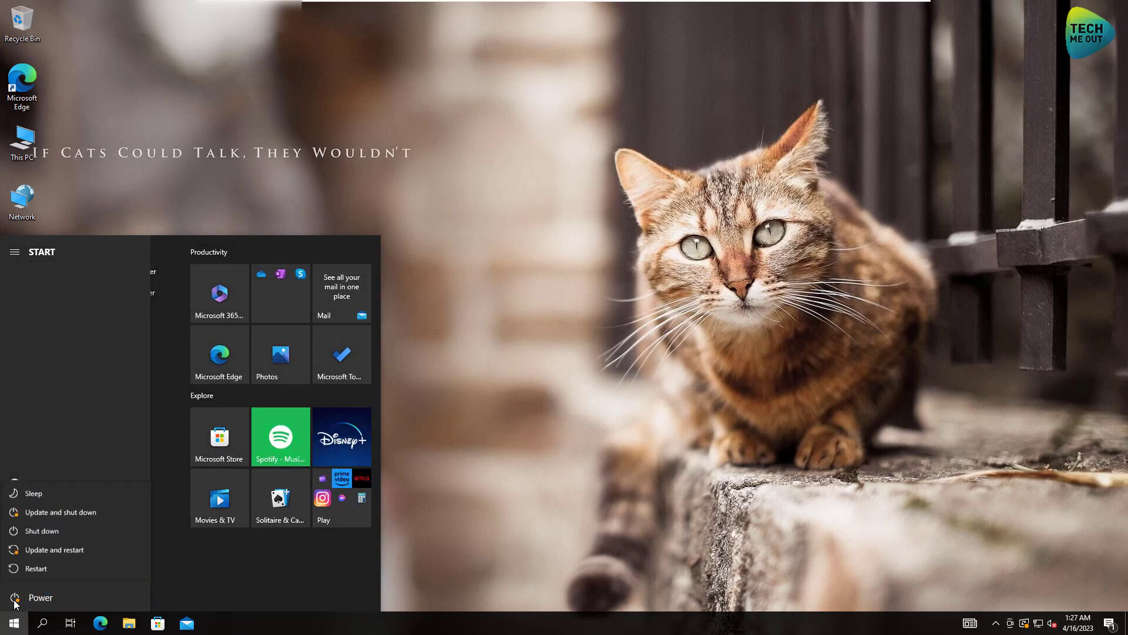
click(55, 536)
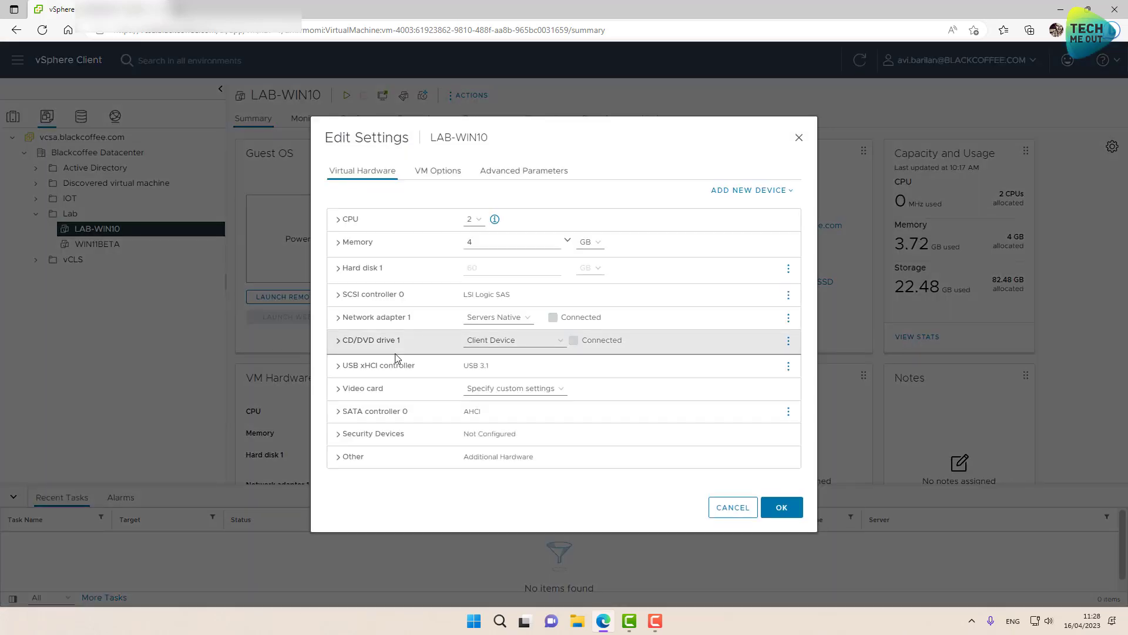
Remove Hard disk 1 and its data from the LAB-WIN10 virtual machine and save the settings
click(790, 270)
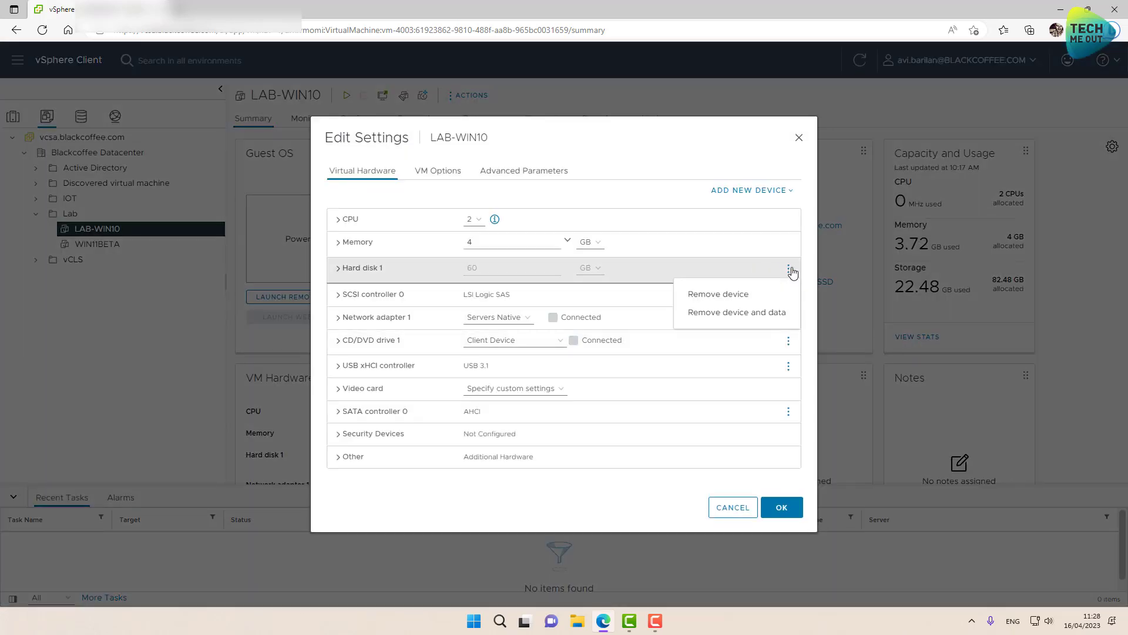
click(739, 321)
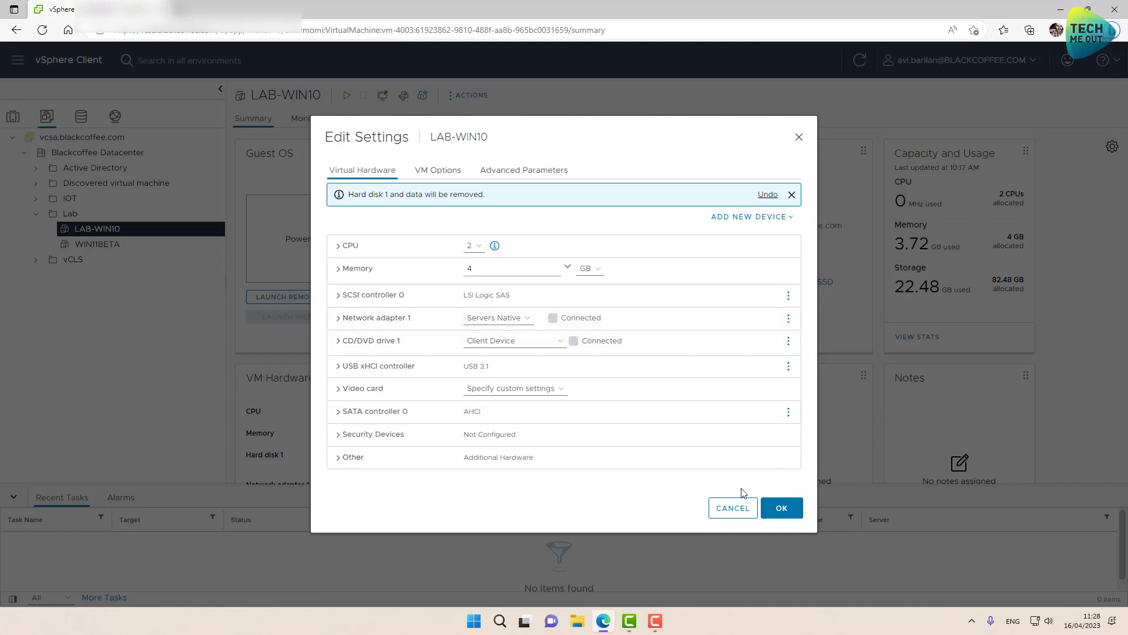
click(778, 523)
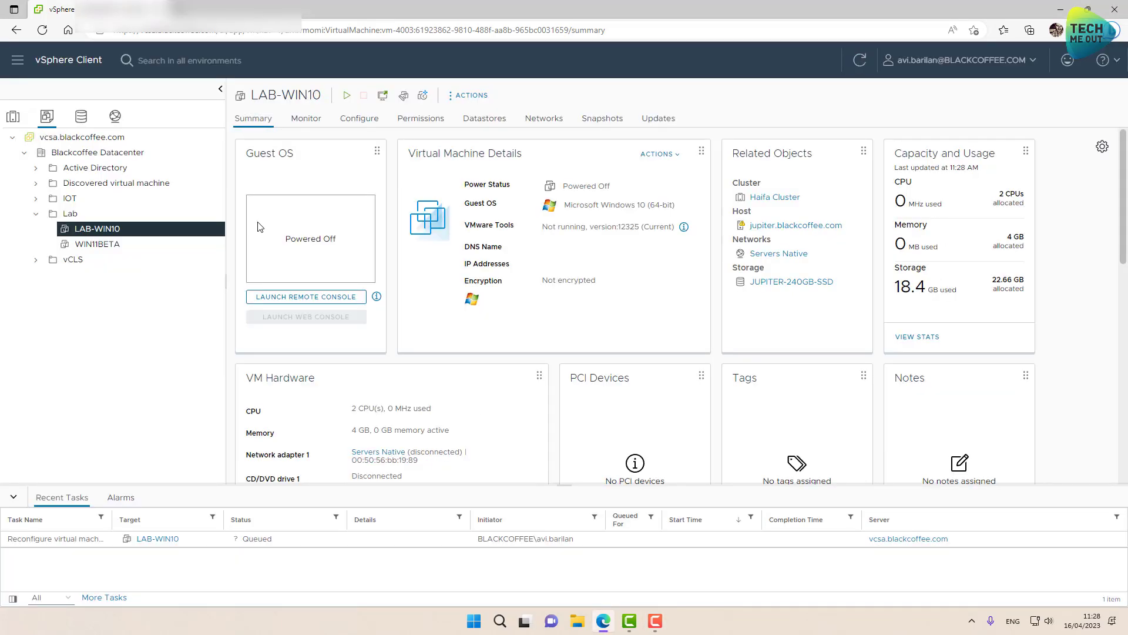
Power on LAB-WIN10, check how it boots without a disk in the web console, and close the console
click(347, 96)
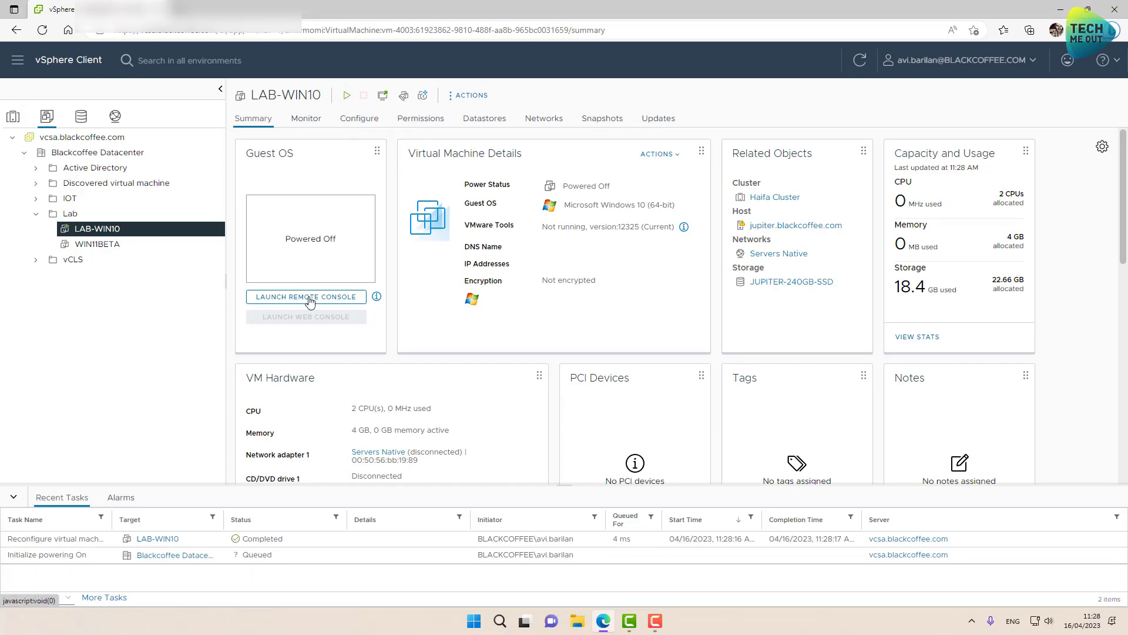
click(306, 379)
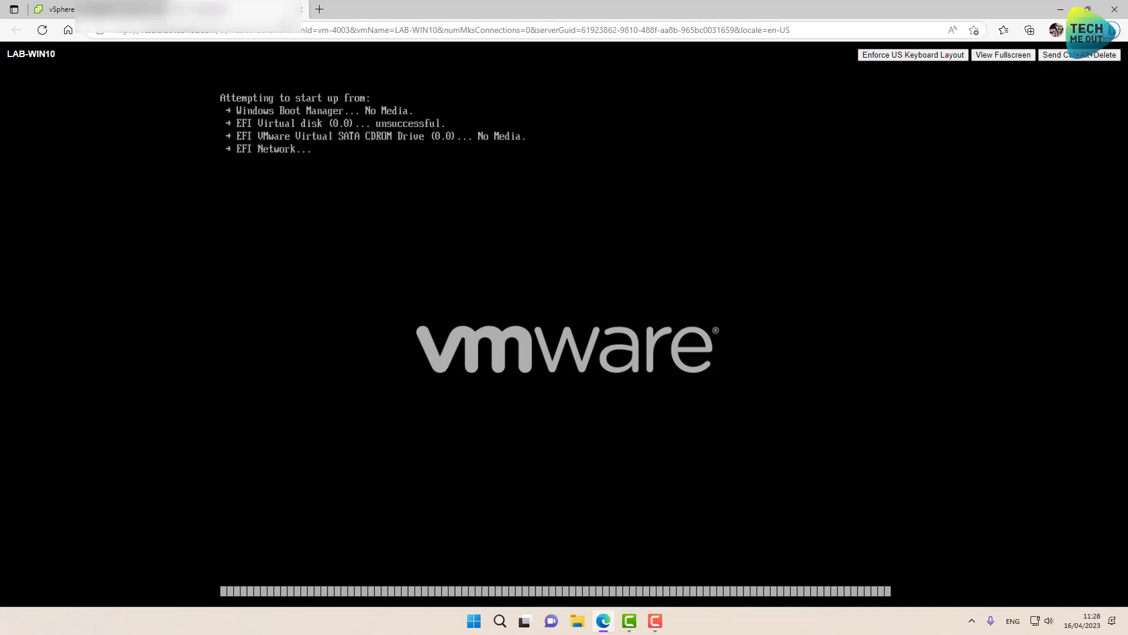
click(303, 11)
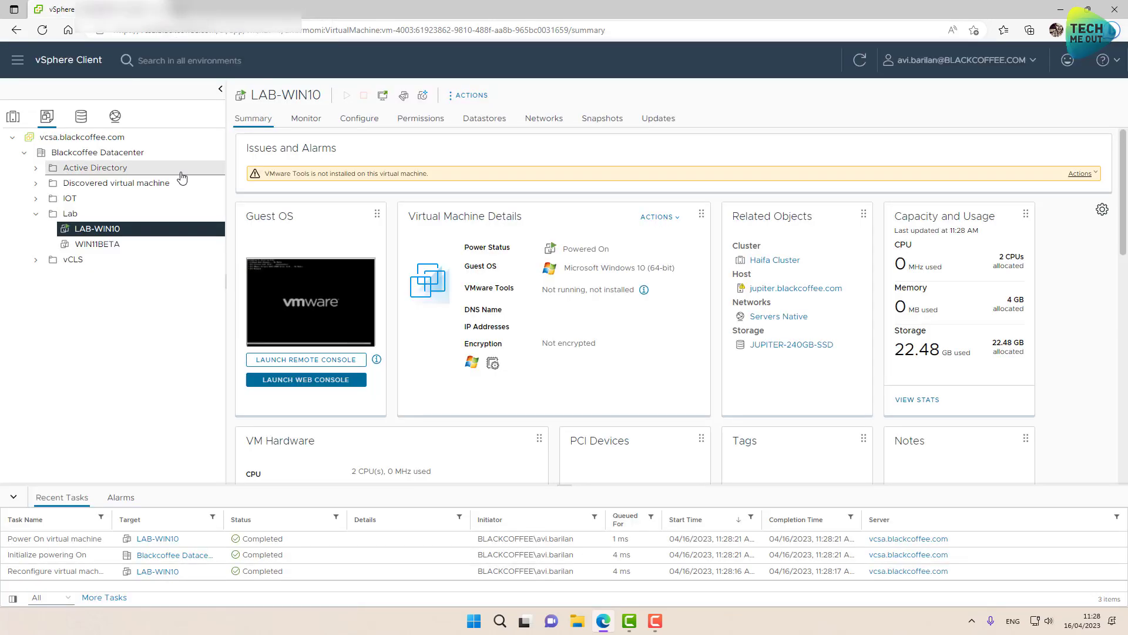
Power off the LAB-WIN10 virtual machine and confirm the power-off
right_click(124, 229)
mouse_move(246, 154)
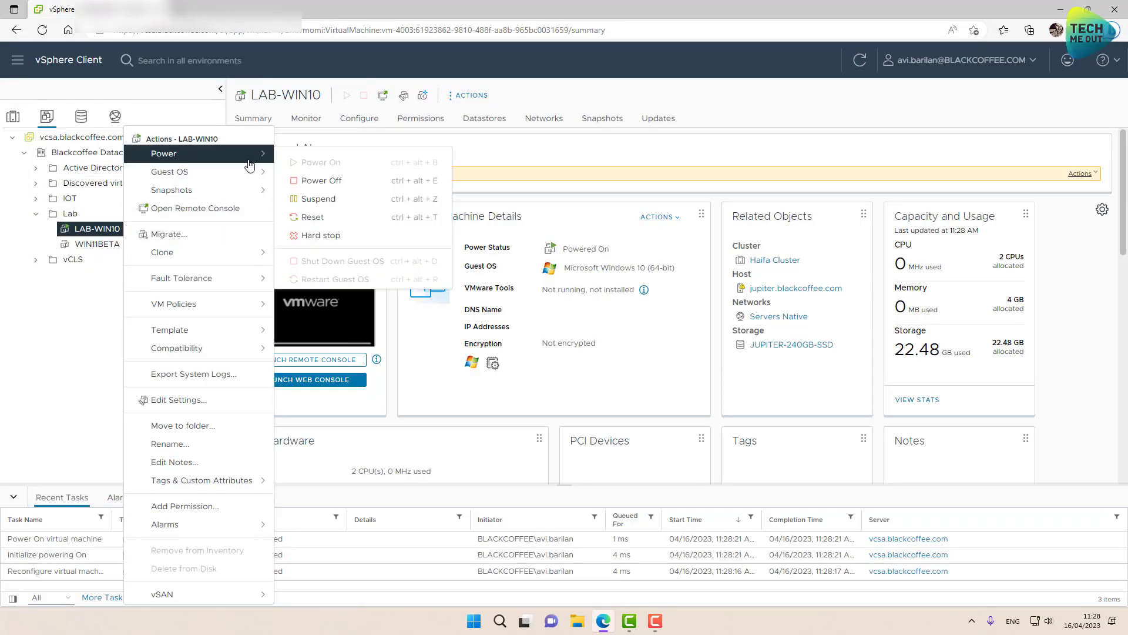
click(318, 176)
click(649, 360)
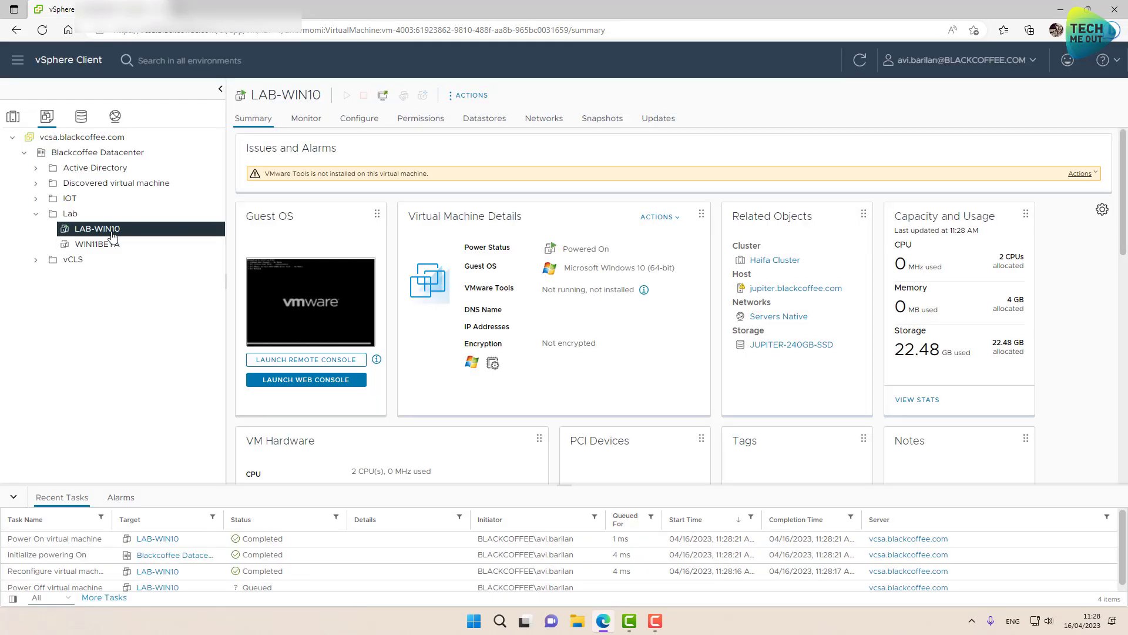
Add a new 60 GB hard disk with thin provisioning to LAB-WIN10 and save the settings
right_click(113, 232)
click(168, 398)
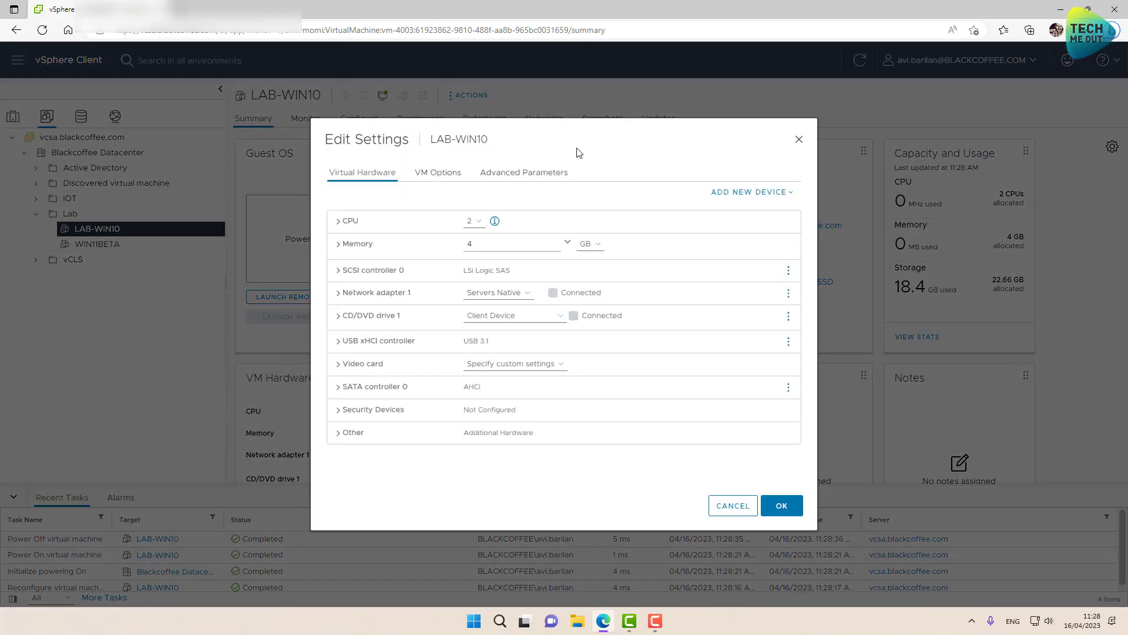
click(742, 192)
click(747, 231)
double_click(468, 232)
text(60)
click(468, 362)
click(482, 412)
click(784, 544)
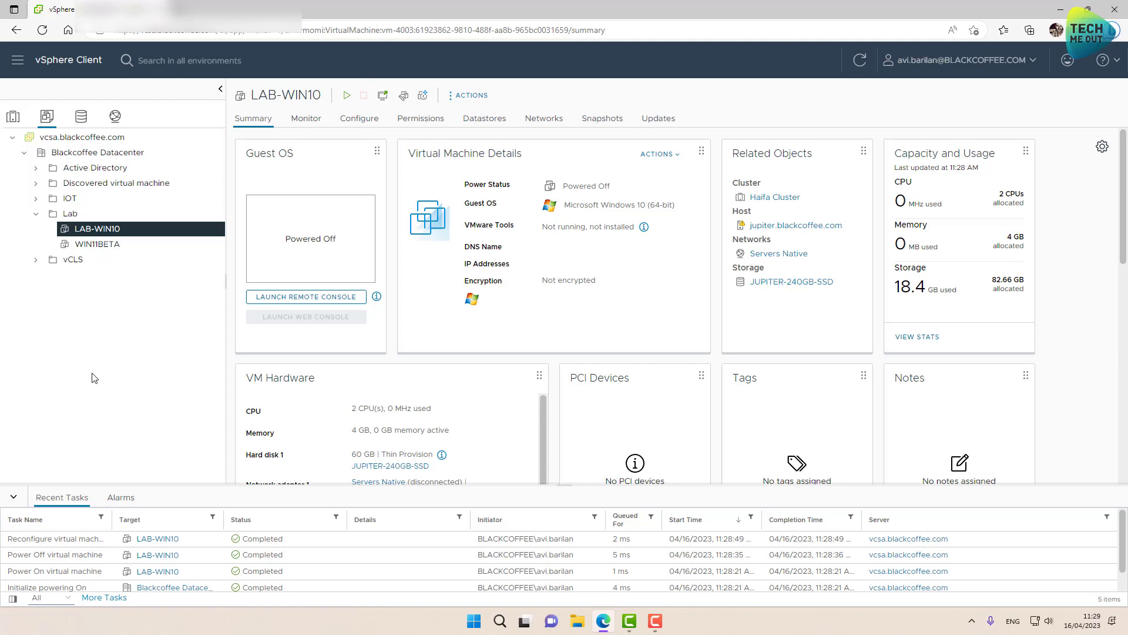
Set LAB-WIN10's CD/DVD drive 1 to the Synology Restore Media datastore ISO in the ISO folder of DS920-NFS-RO
right_click(88, 229)
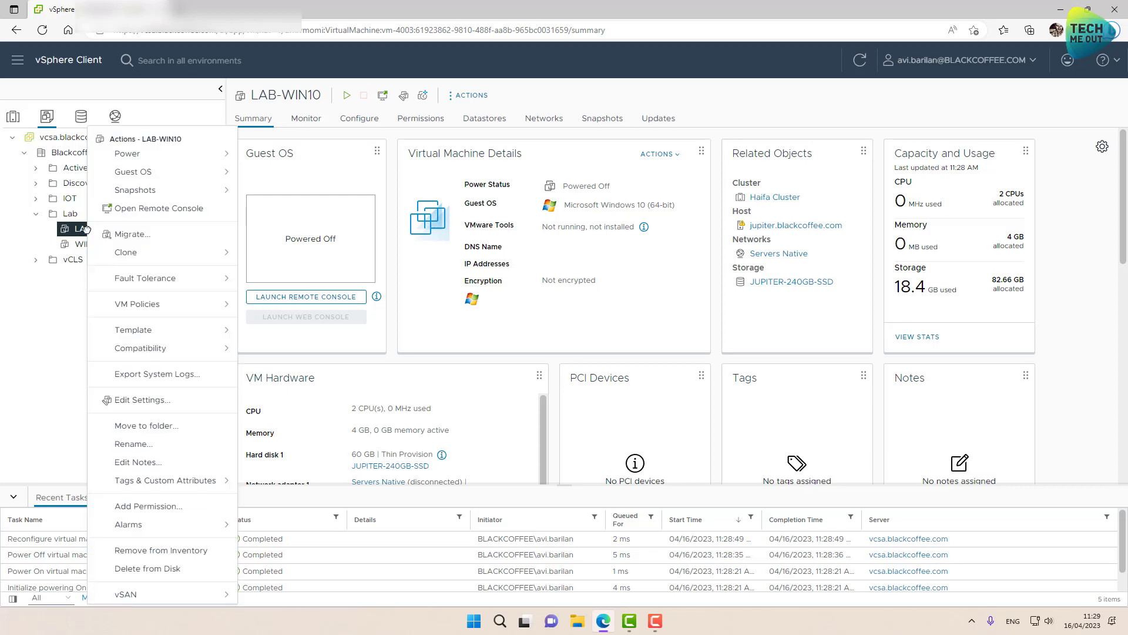
click(118, 400)
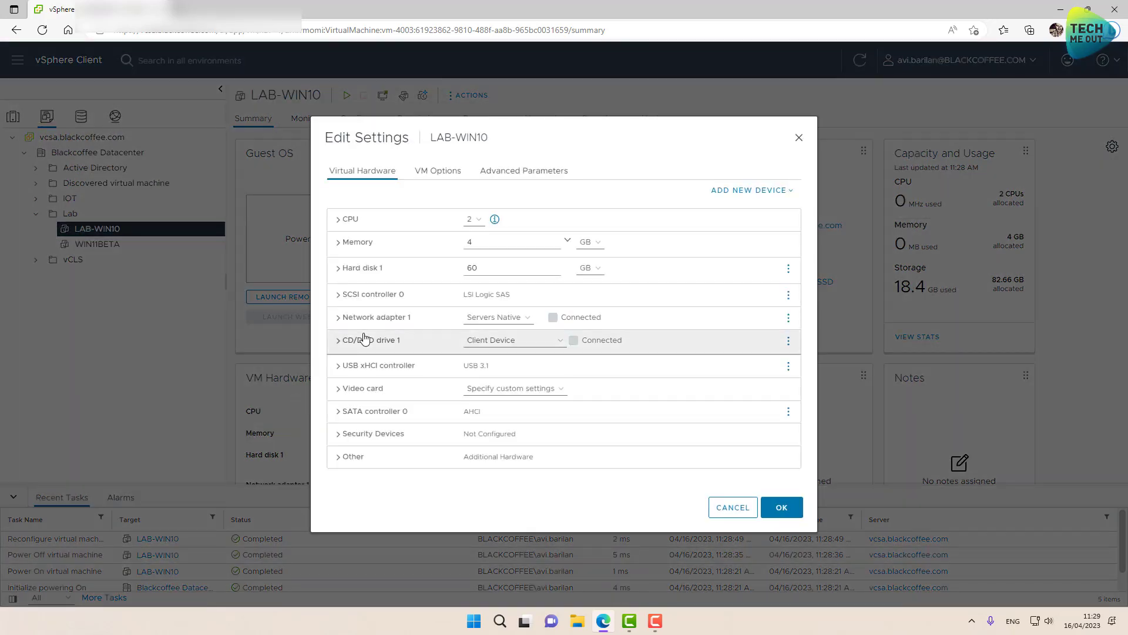
click(491, 341)
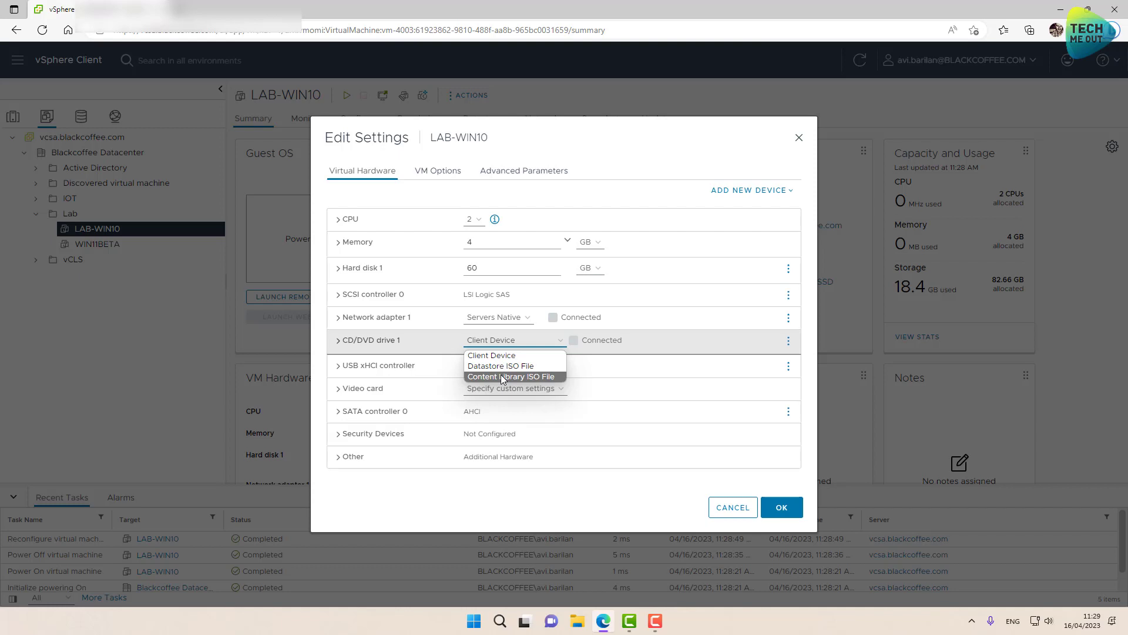
click(501, 365)
click(522, 309)
click(386, 231)
click(557, 212)
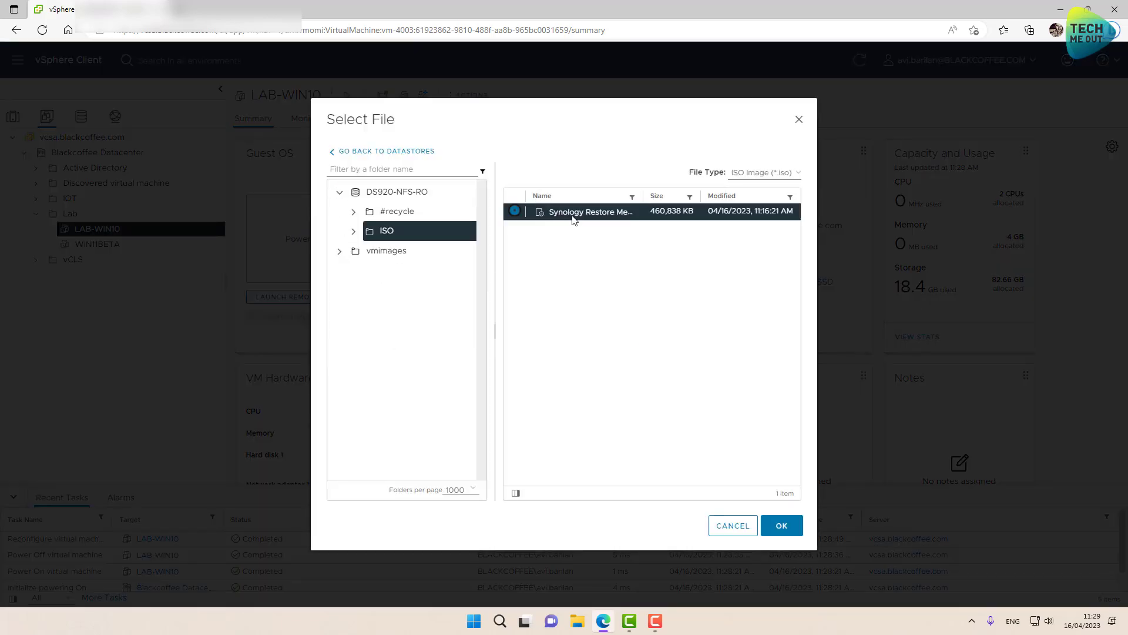
click(776, 527)
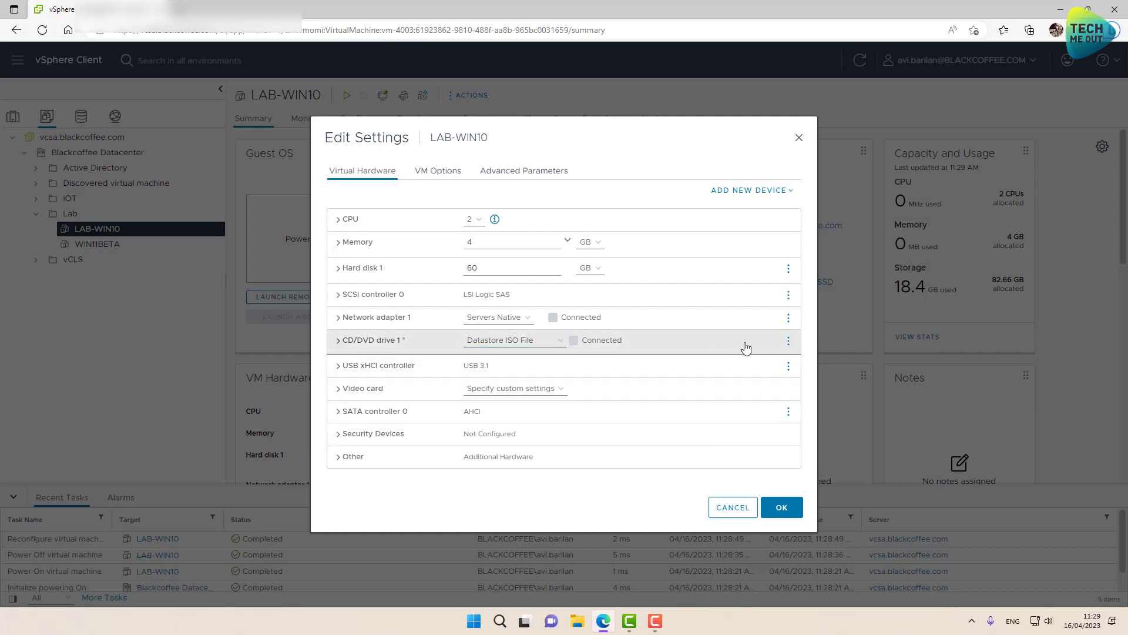
Enable Connect At Power On for CD/DVD drive 1 and save the virtual machine settings
click(338, 344)
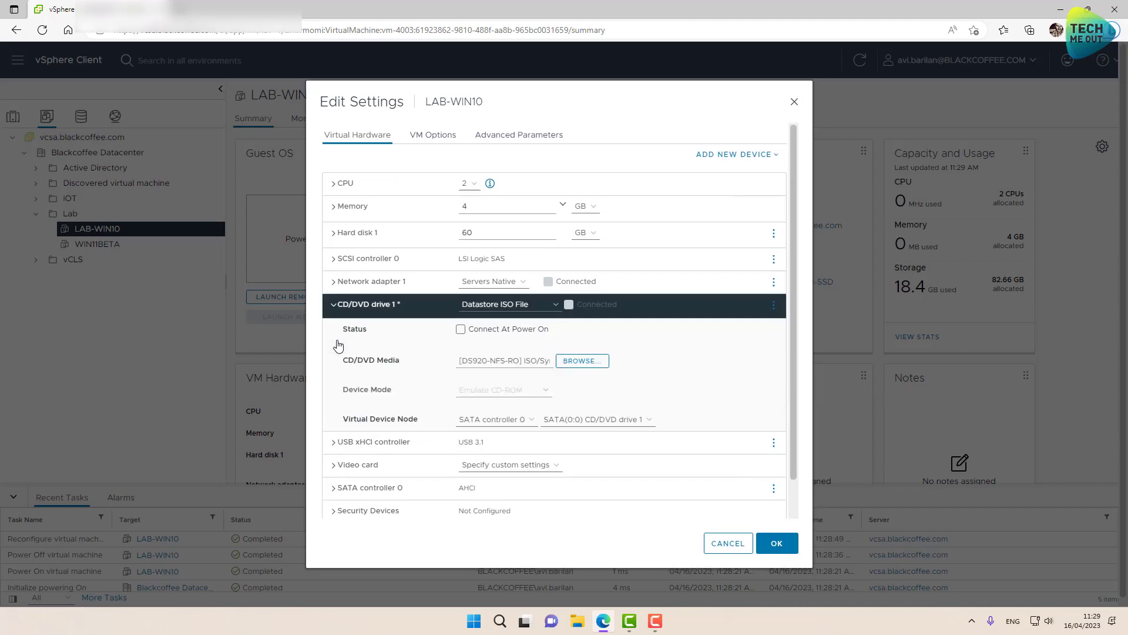
click(460, 330)
click(777, 543)
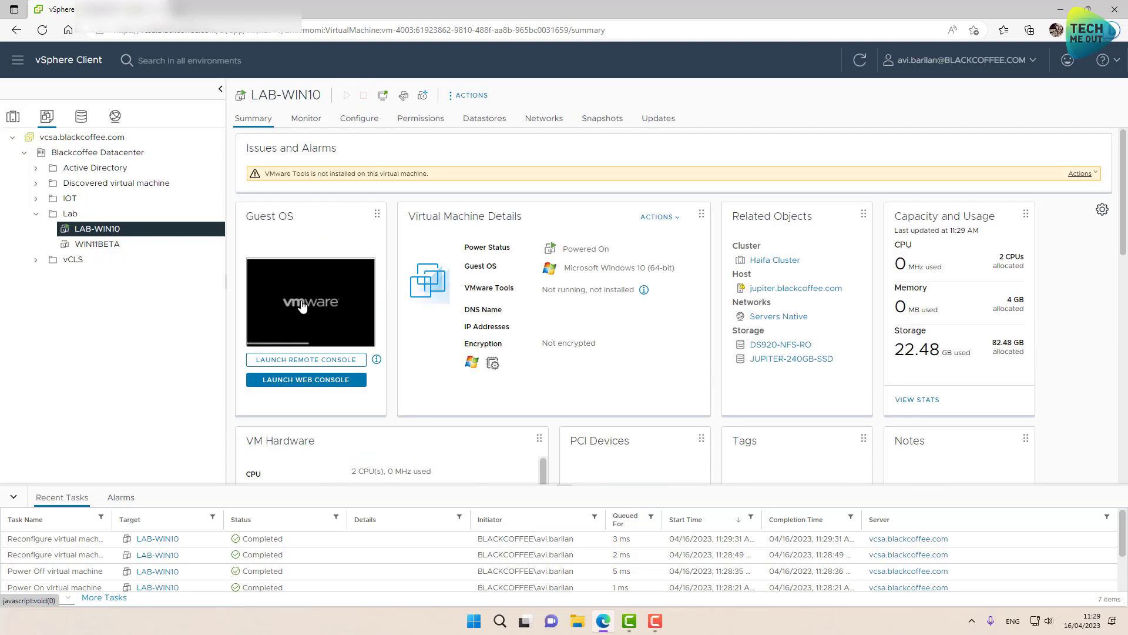
Open the LAB-WIN10 console and connect the recovery wizard to 172.16.10.100 as helpdesk with the account password, proceeding despite the untrusted certificate
click(306, 316)
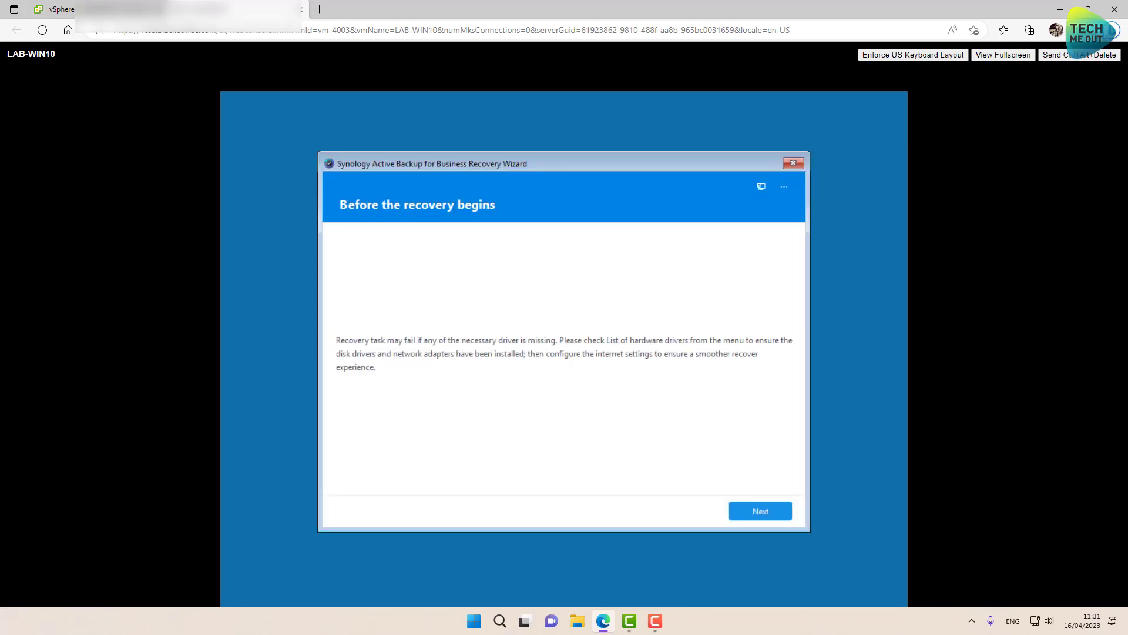
click(736, 512)
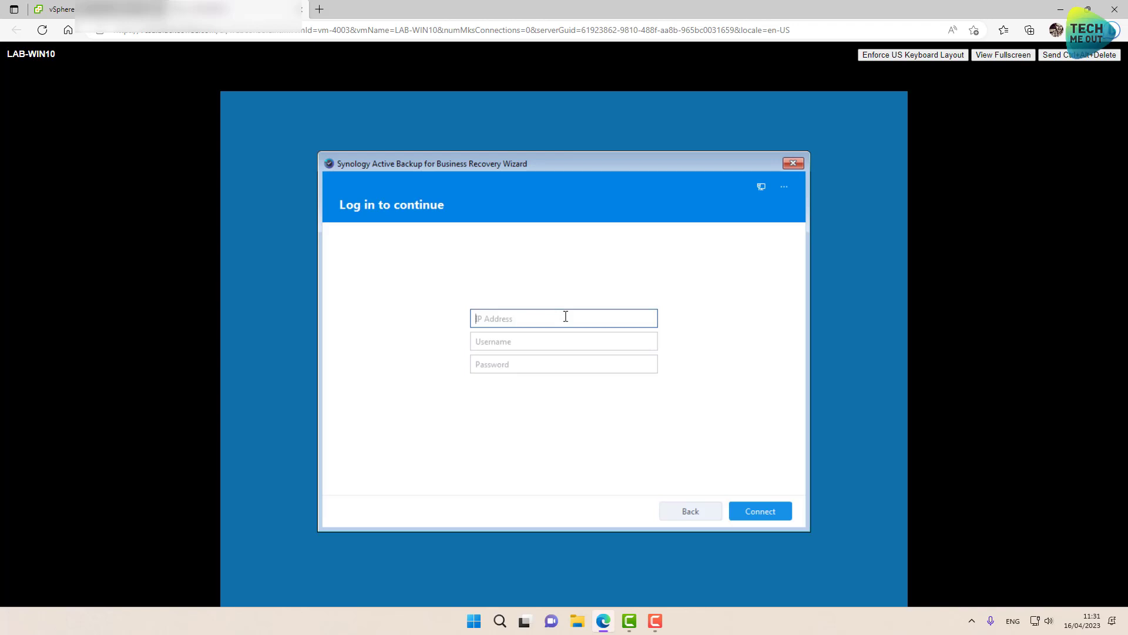
text(172.16.10.100)
key(Tab)
text(helpdesk)
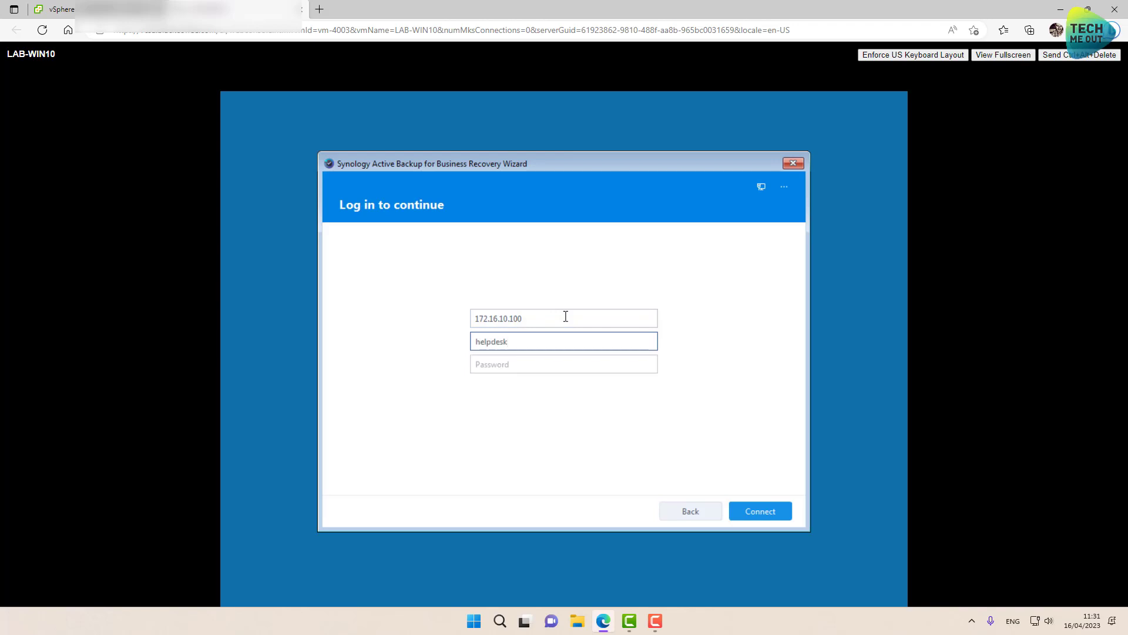
key(Tab)
text(********)
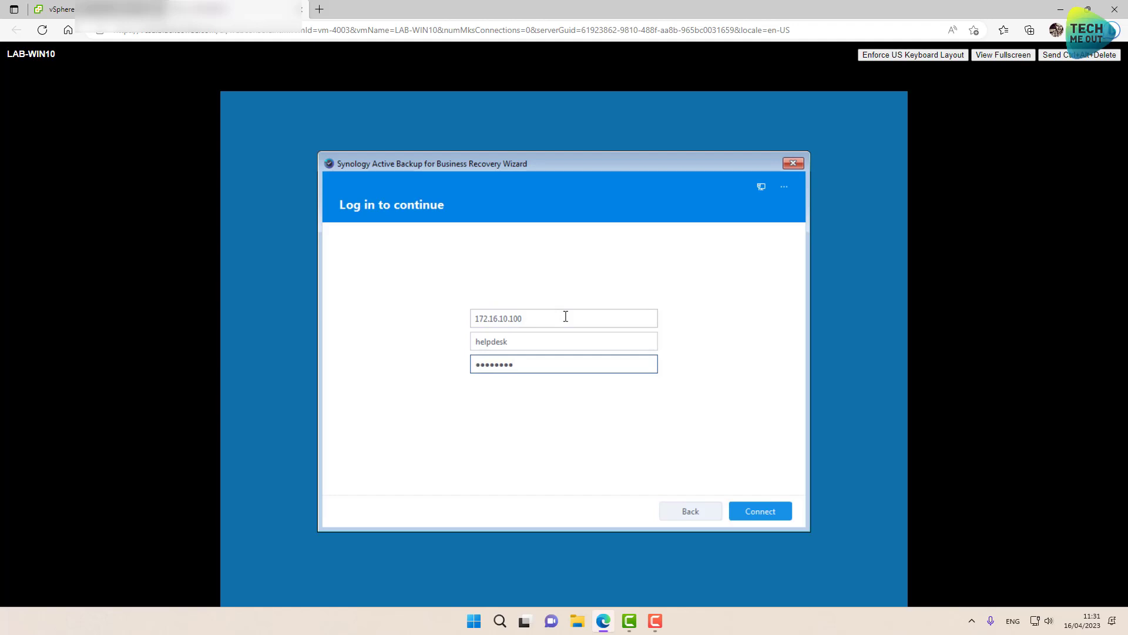
click(763, 509)
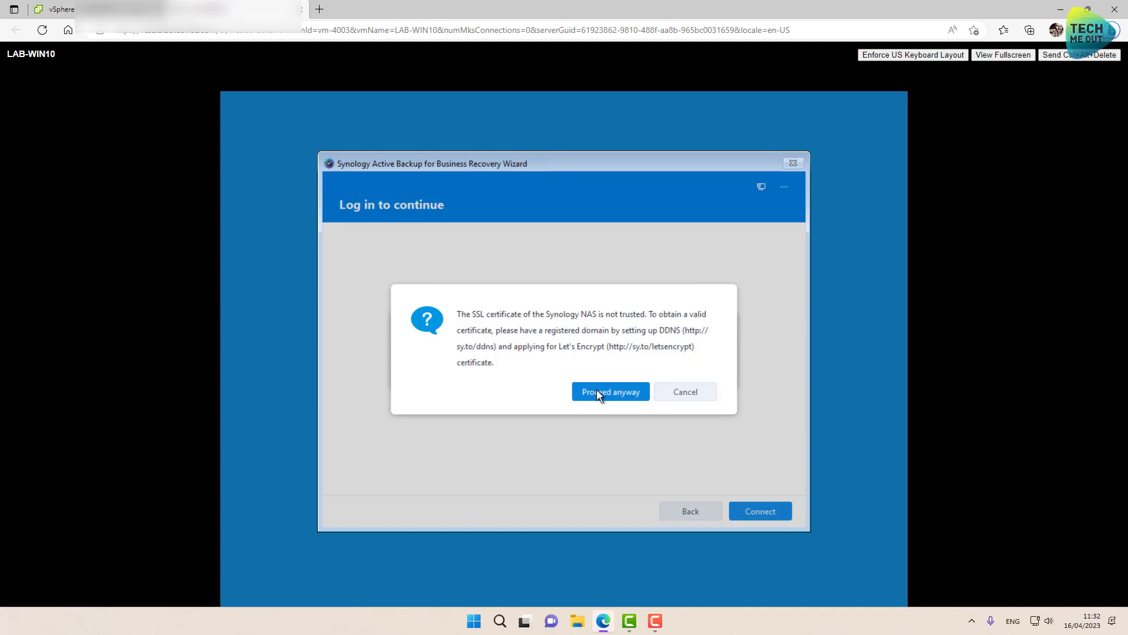
click(597, 391)
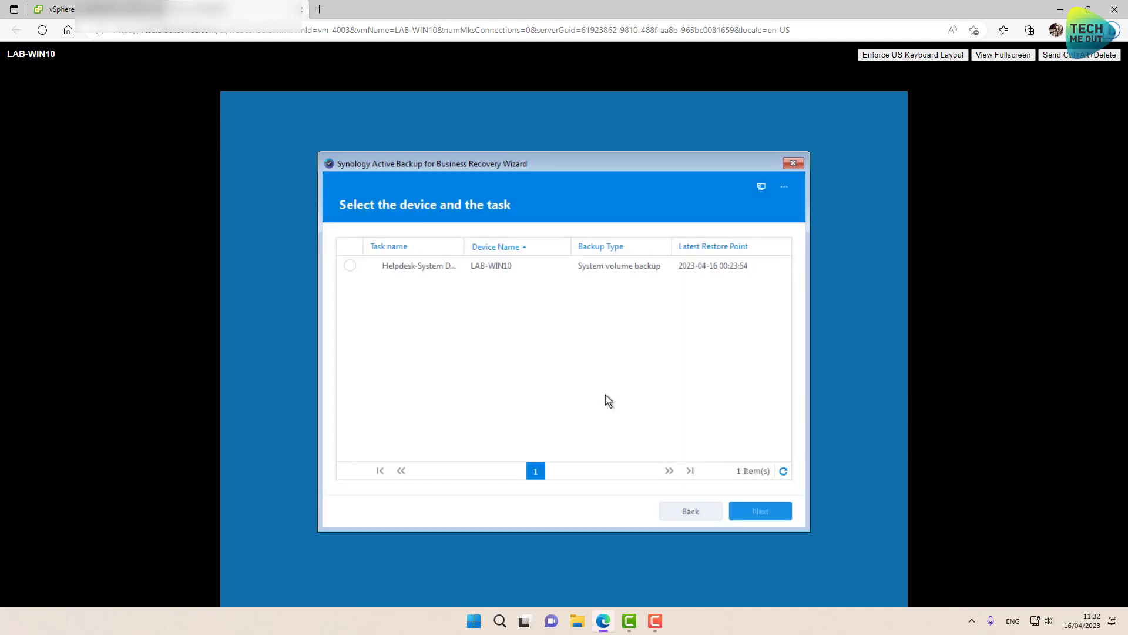
Select the LAB-WIN10 system volume backup task and use Entire device restore as the restore mode
click(351, 266)
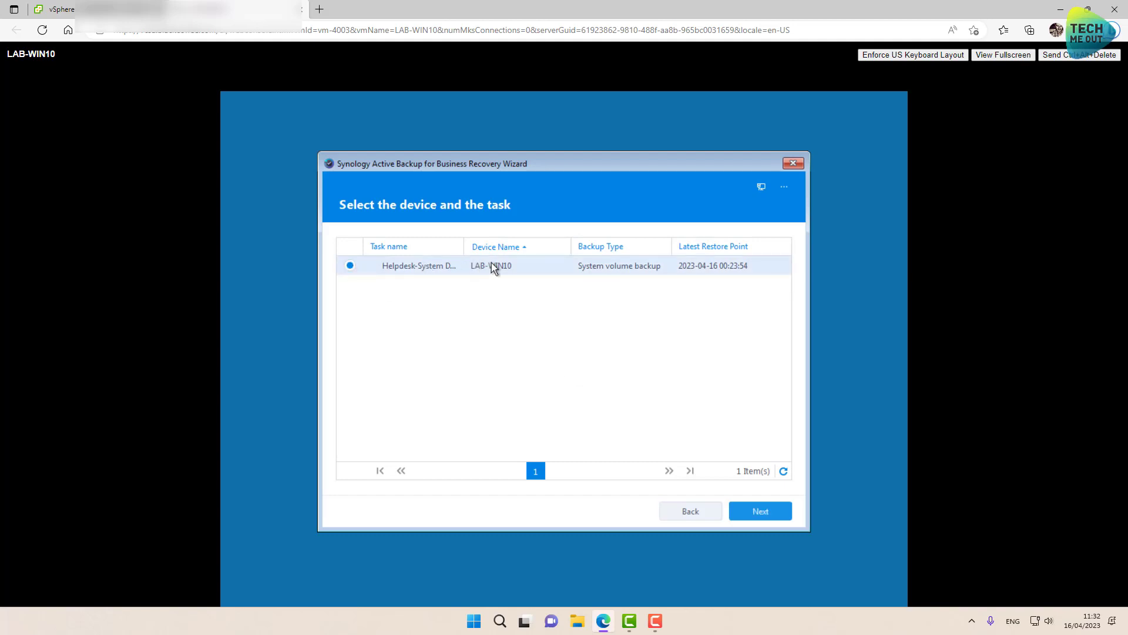
mouse_move(495, 270)
click(760, 512)
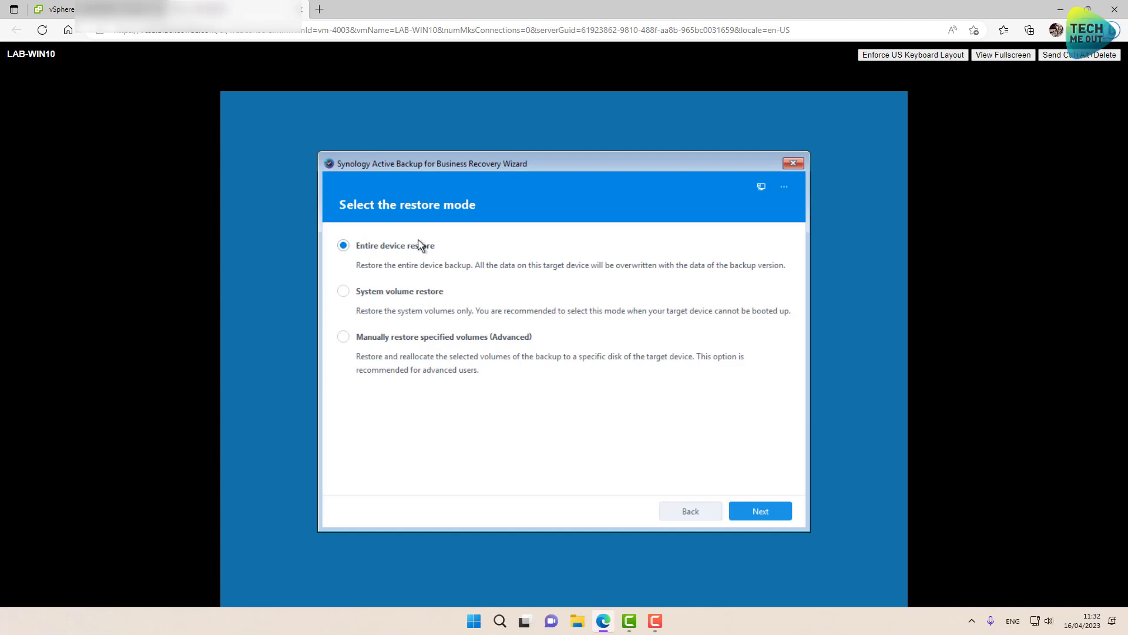
click(777, 510)
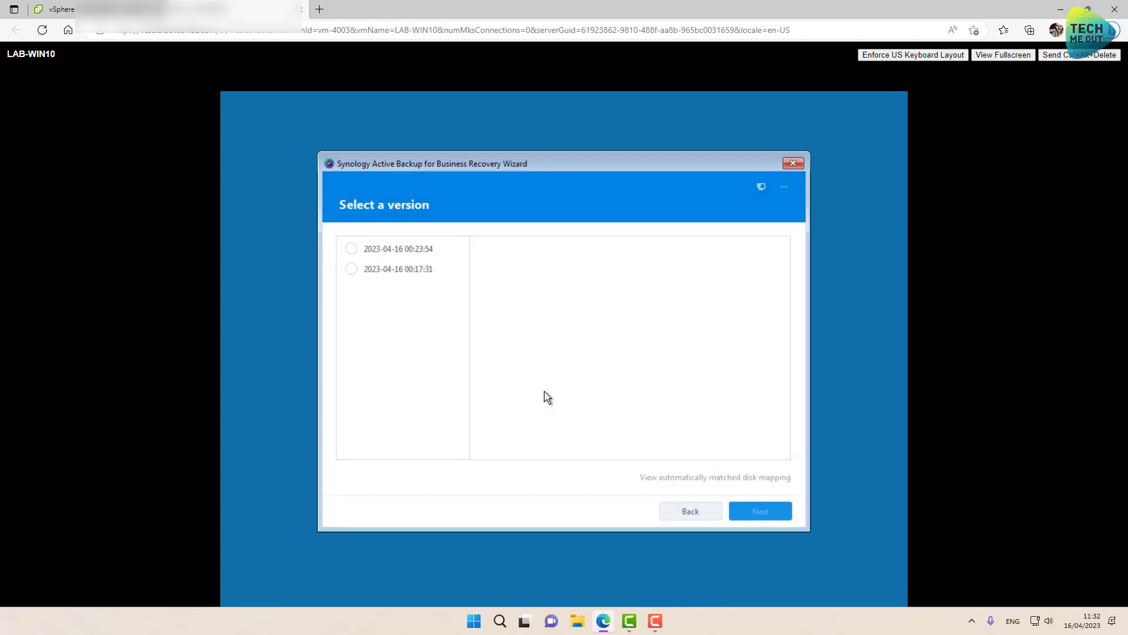
click(398, 274)
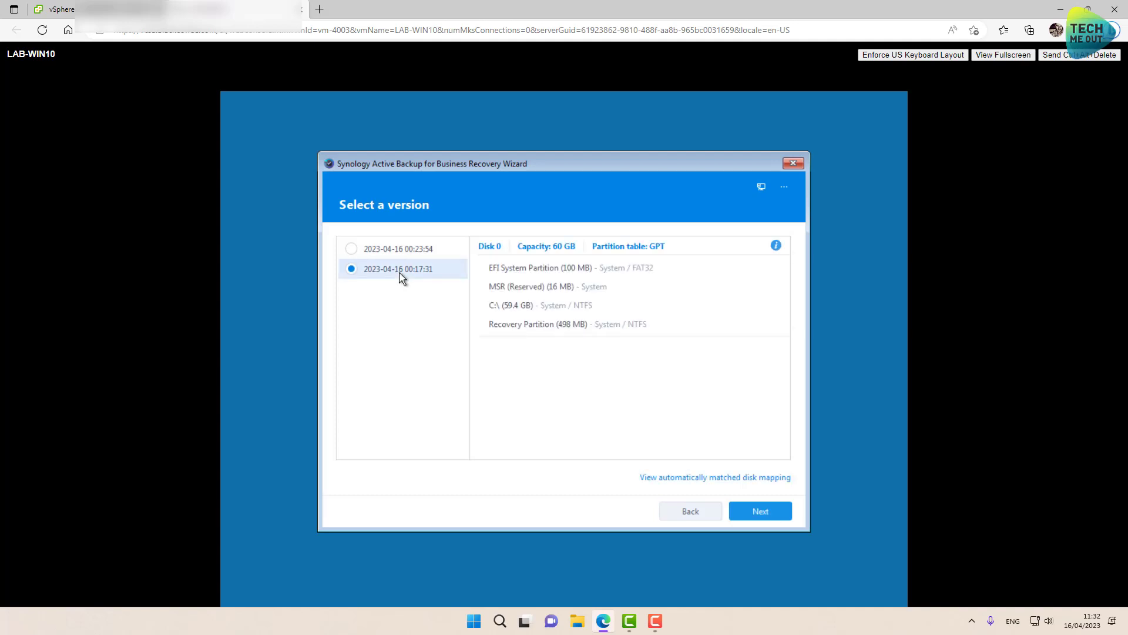
click(415, 249)
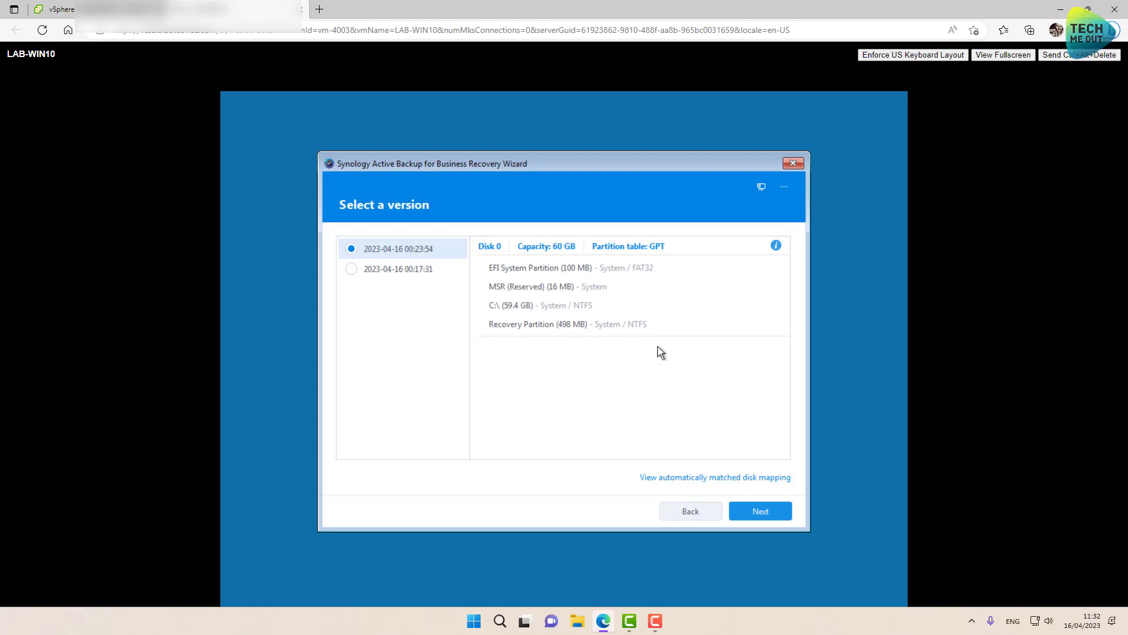
click(760, 514)
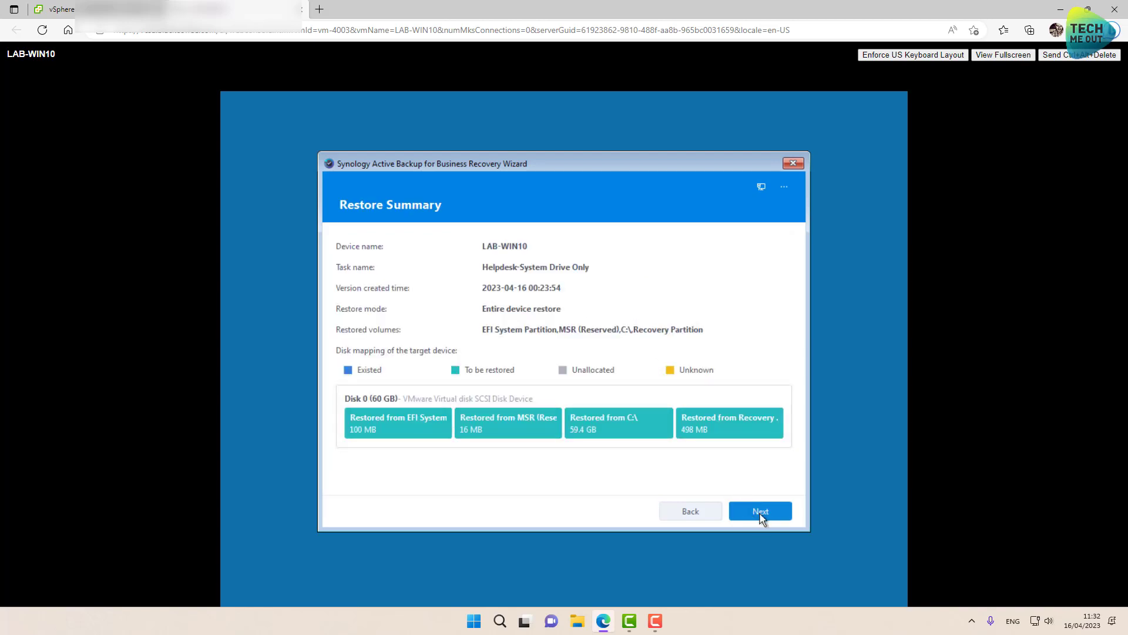
click(761, 512)
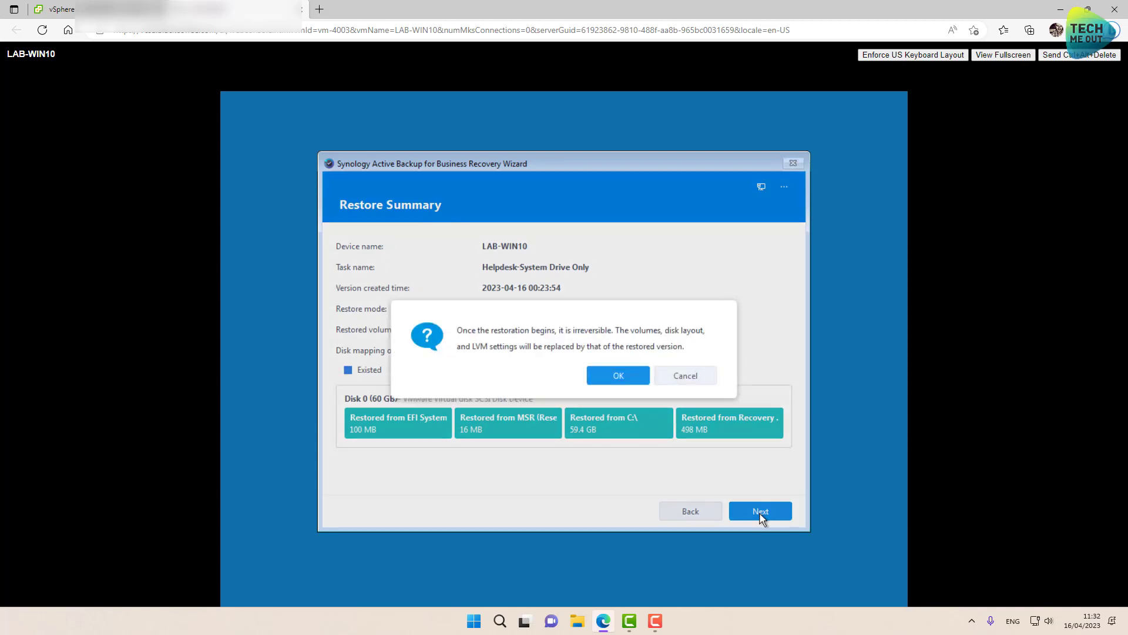
click(618, 374)
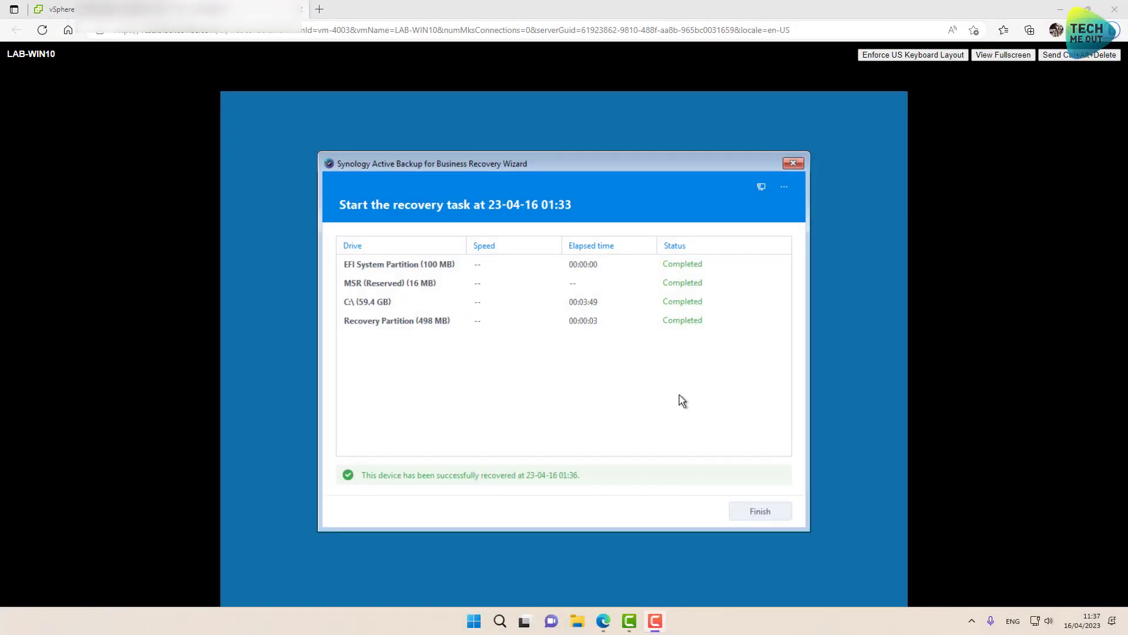
click(757, 515)
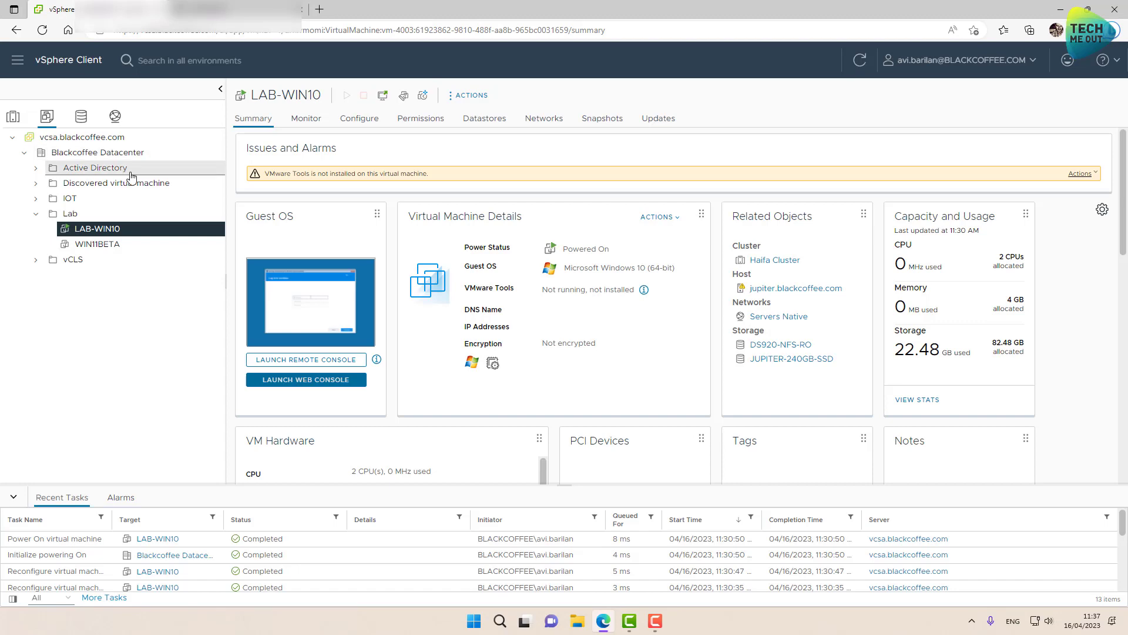
Switch LAB-WIN10's CD/DVD drive 1 to Client Device to detach the recovery ISO, and save the settings
right_click(124, 234)
click(184, 401)
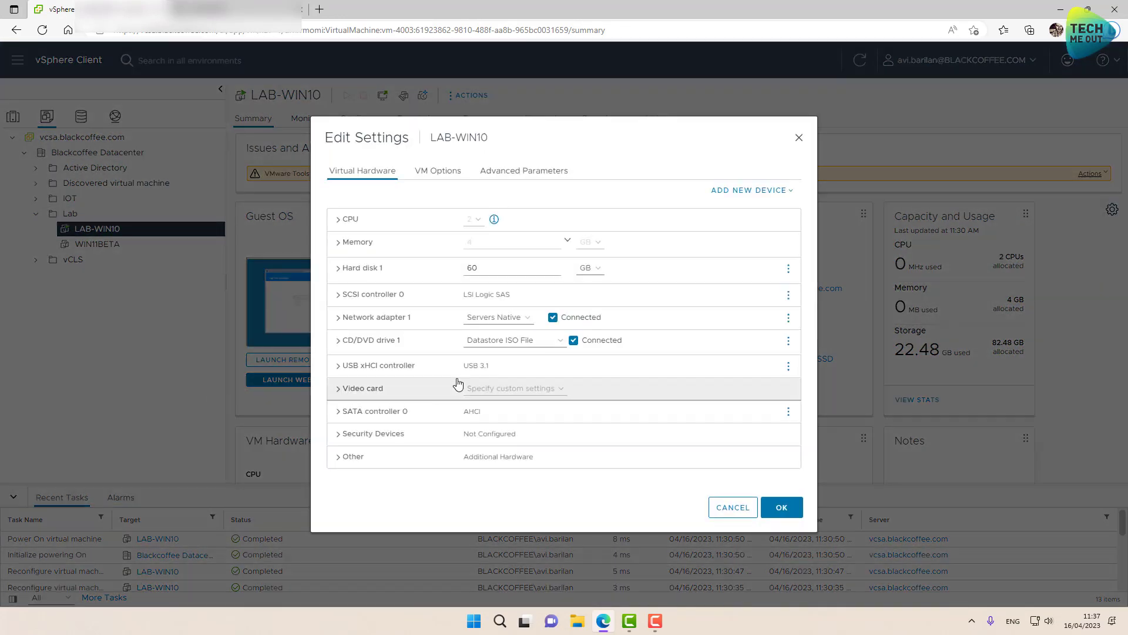
click(489, 347)
click(490, 355)
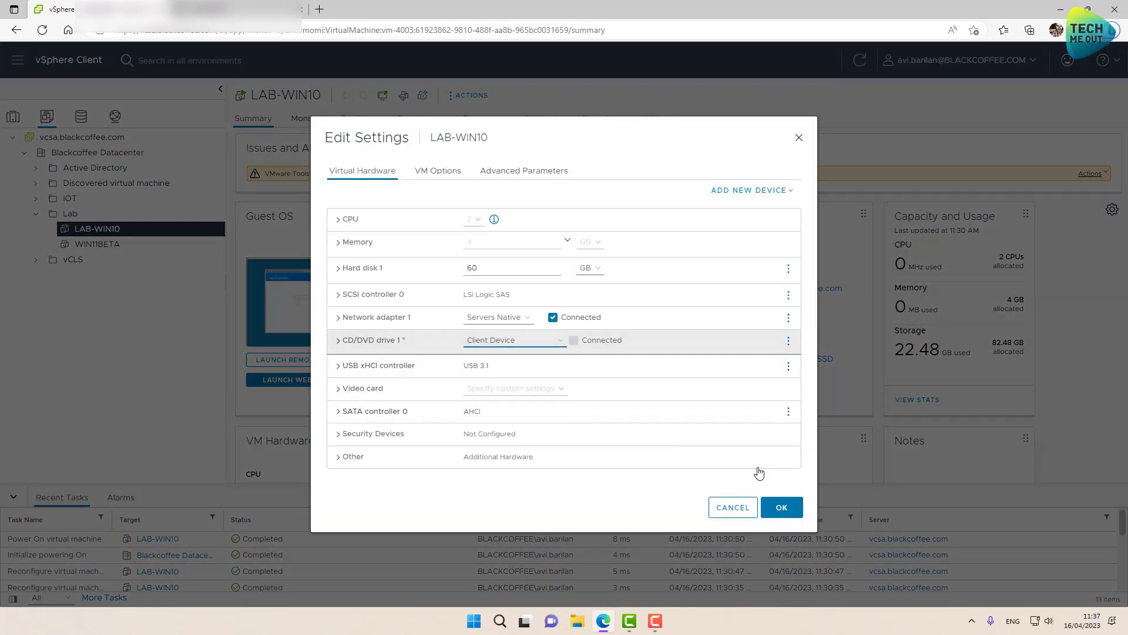
click(782, 508)
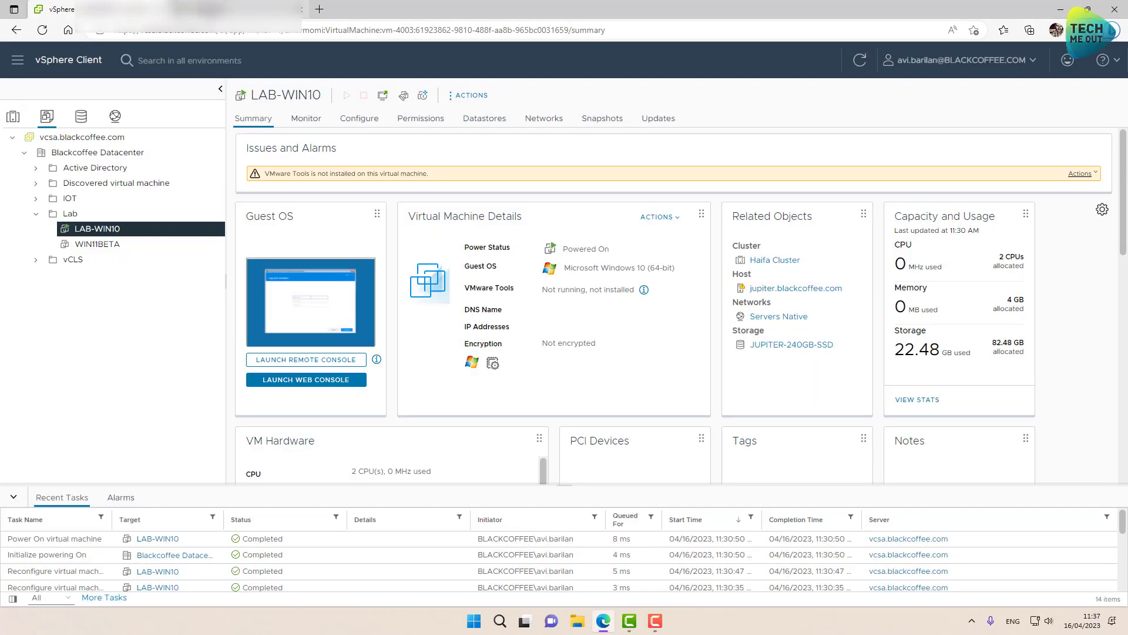
Return to the LAB-WIN10 console and restart the recovered device from the recovery wizard, confirming the reboot
click(235, 8)
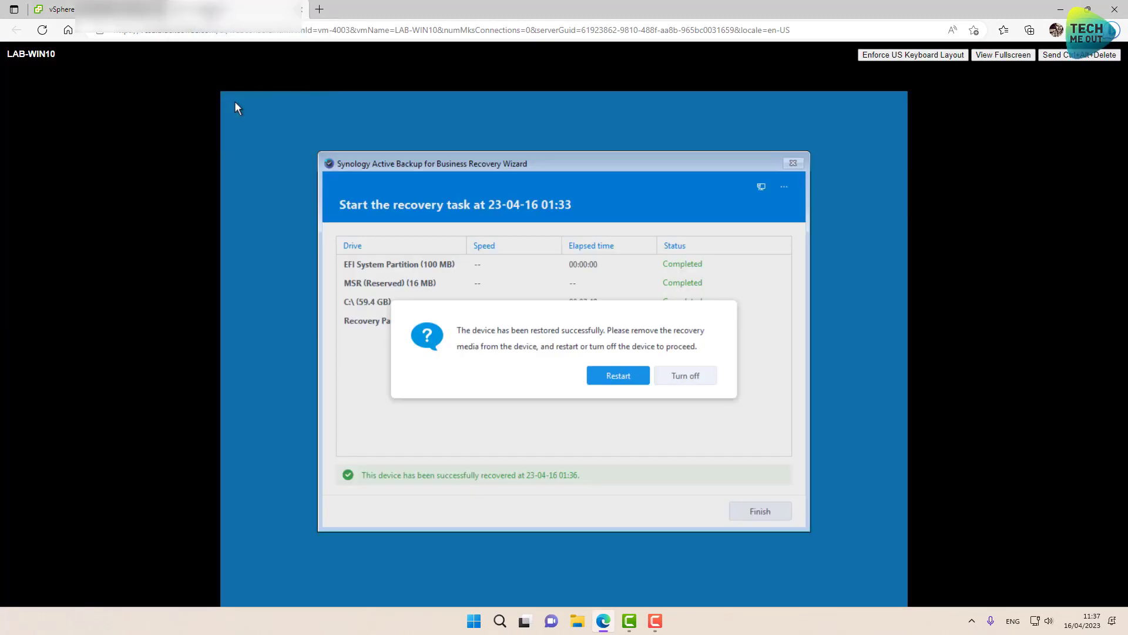
click(608, 379)
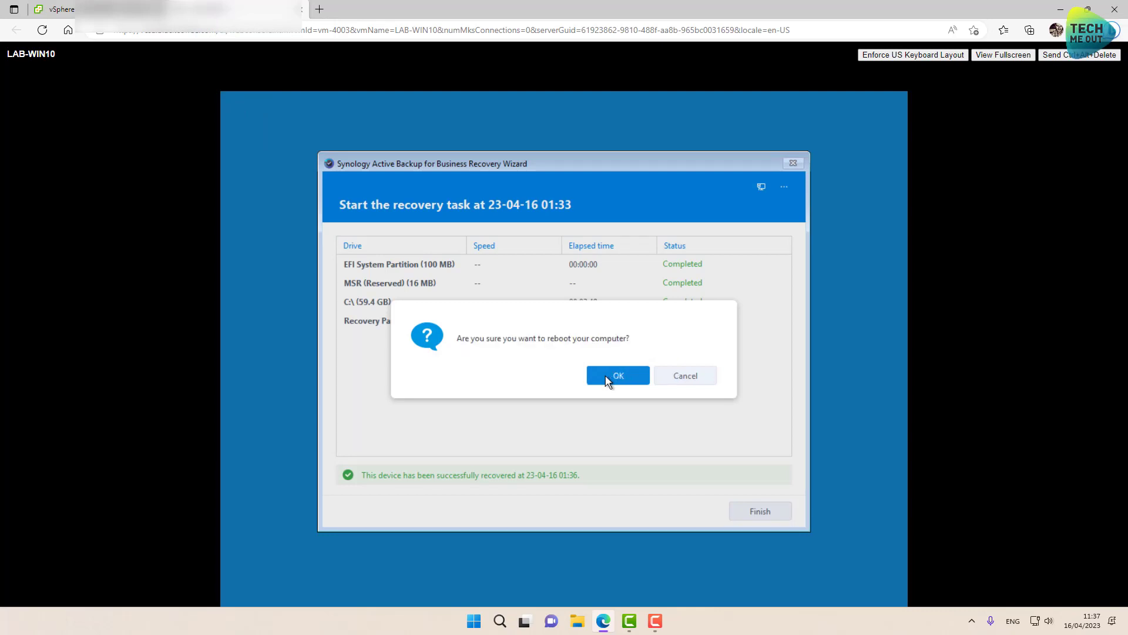
click(608, 378)
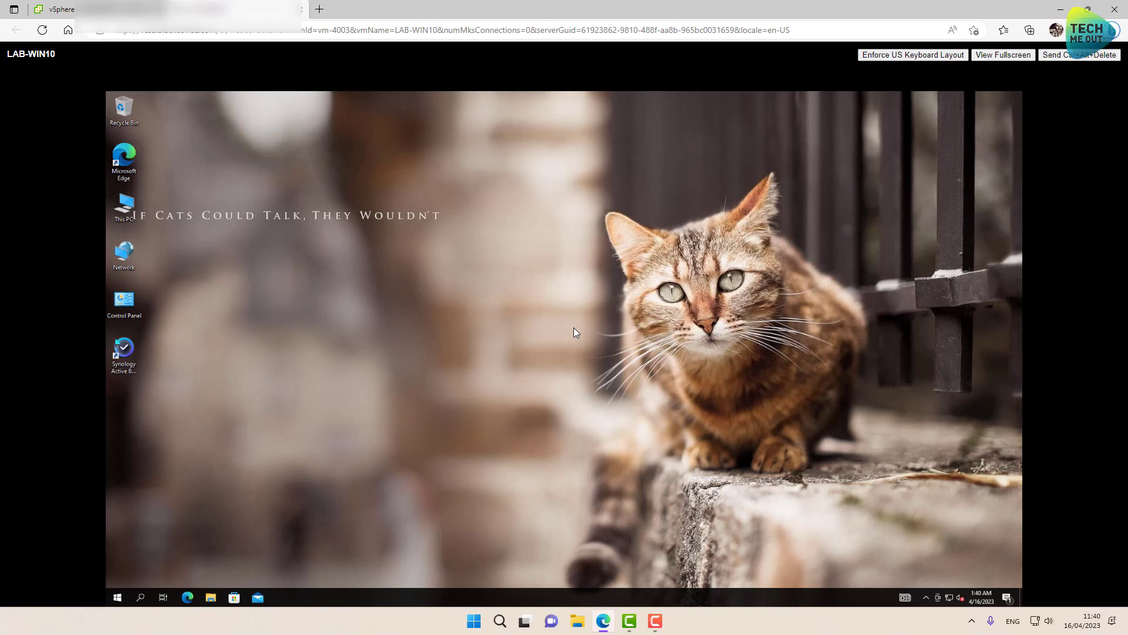
Check the contents of the Critical Data folder on Local Disk (C:) of the restored machine, and close File Explorer
click(210, 597)
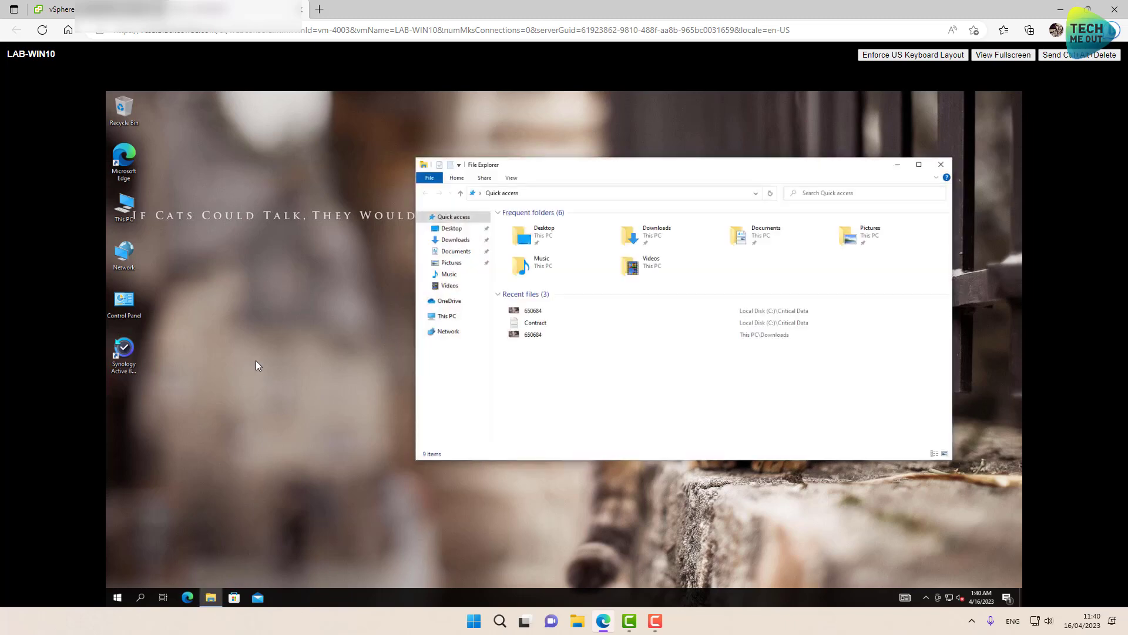
click(446, 316)
double_click(567, 339)
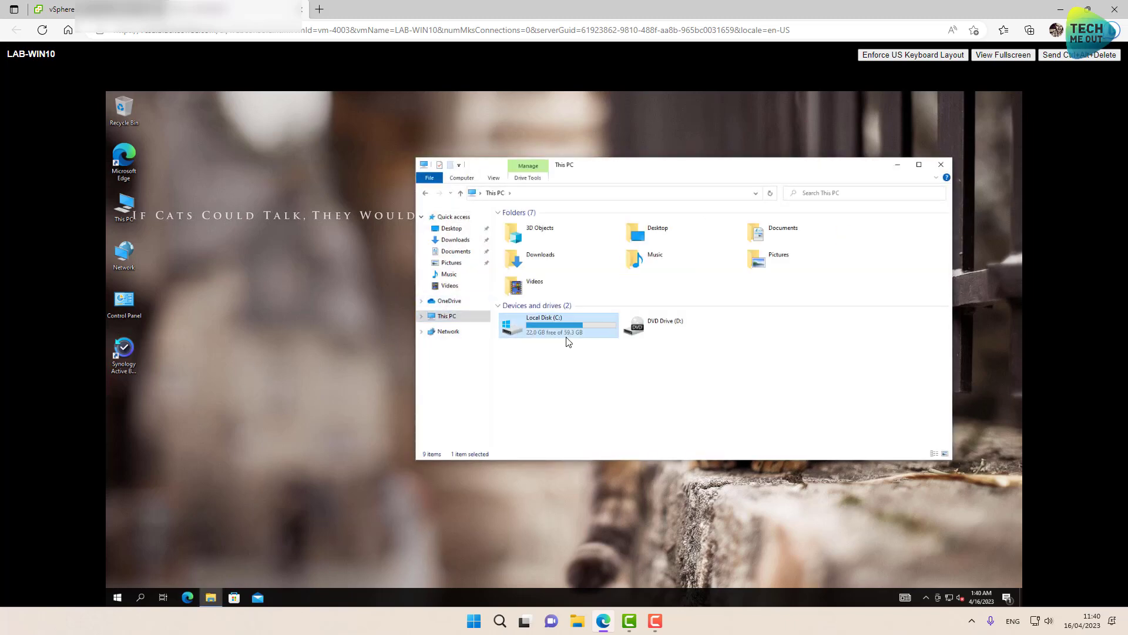
double_click(524, 226)
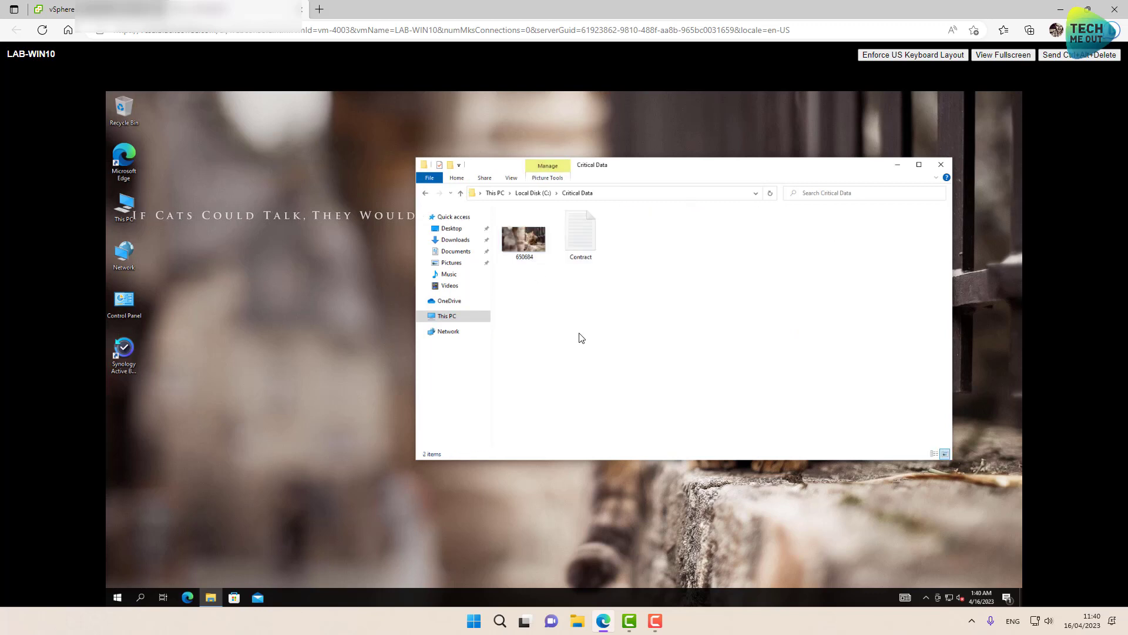
click(941, 167)
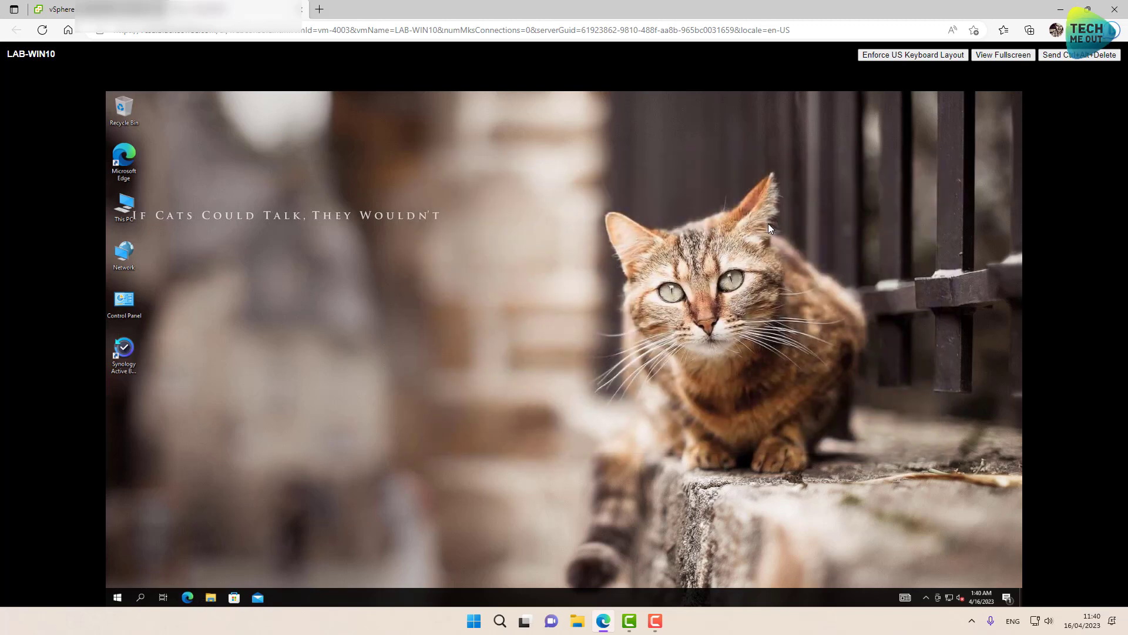